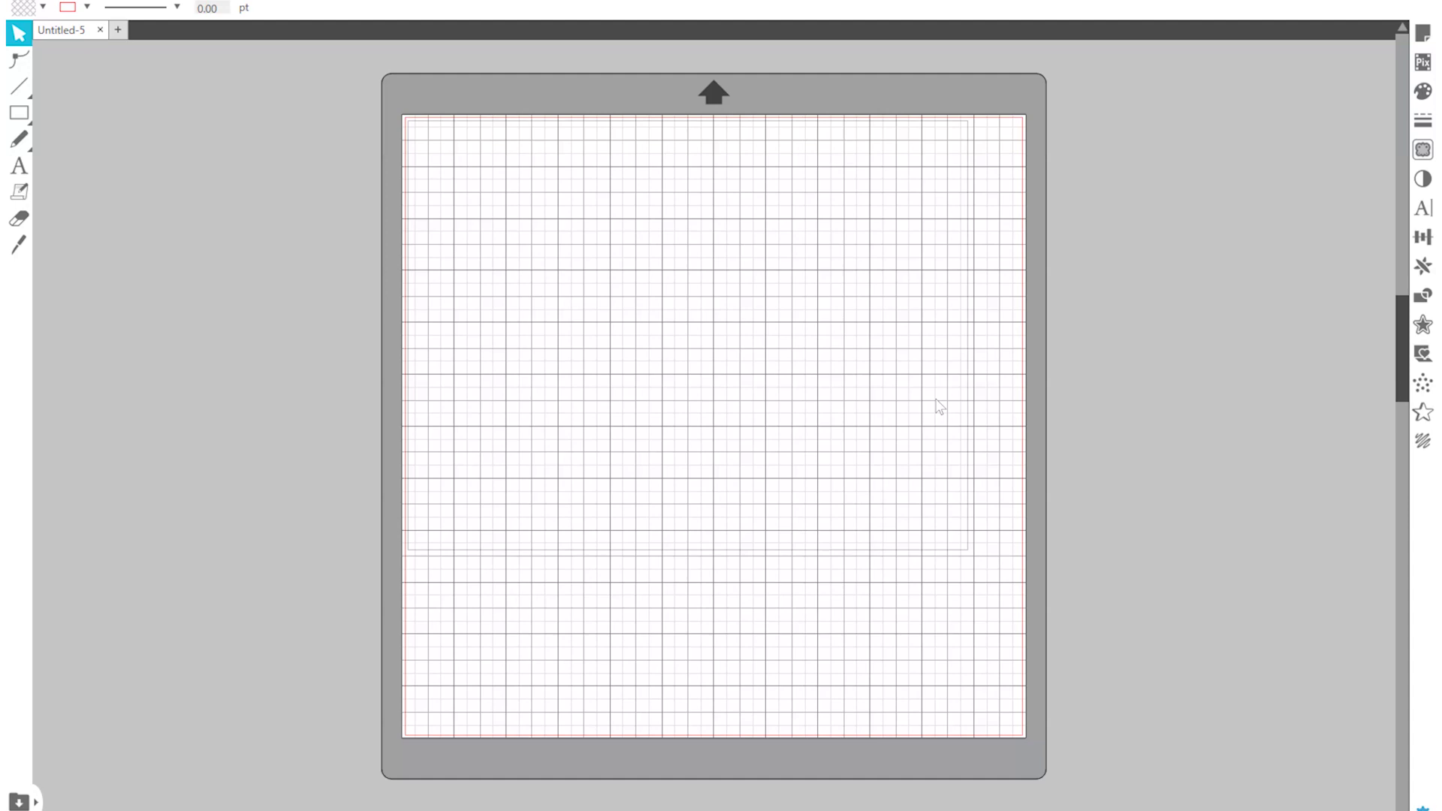
# Step: Set the page size to 8.5 in wide and 11 in high
pyautogui.click(862, 69)
pyautogui.click(1421, 36)
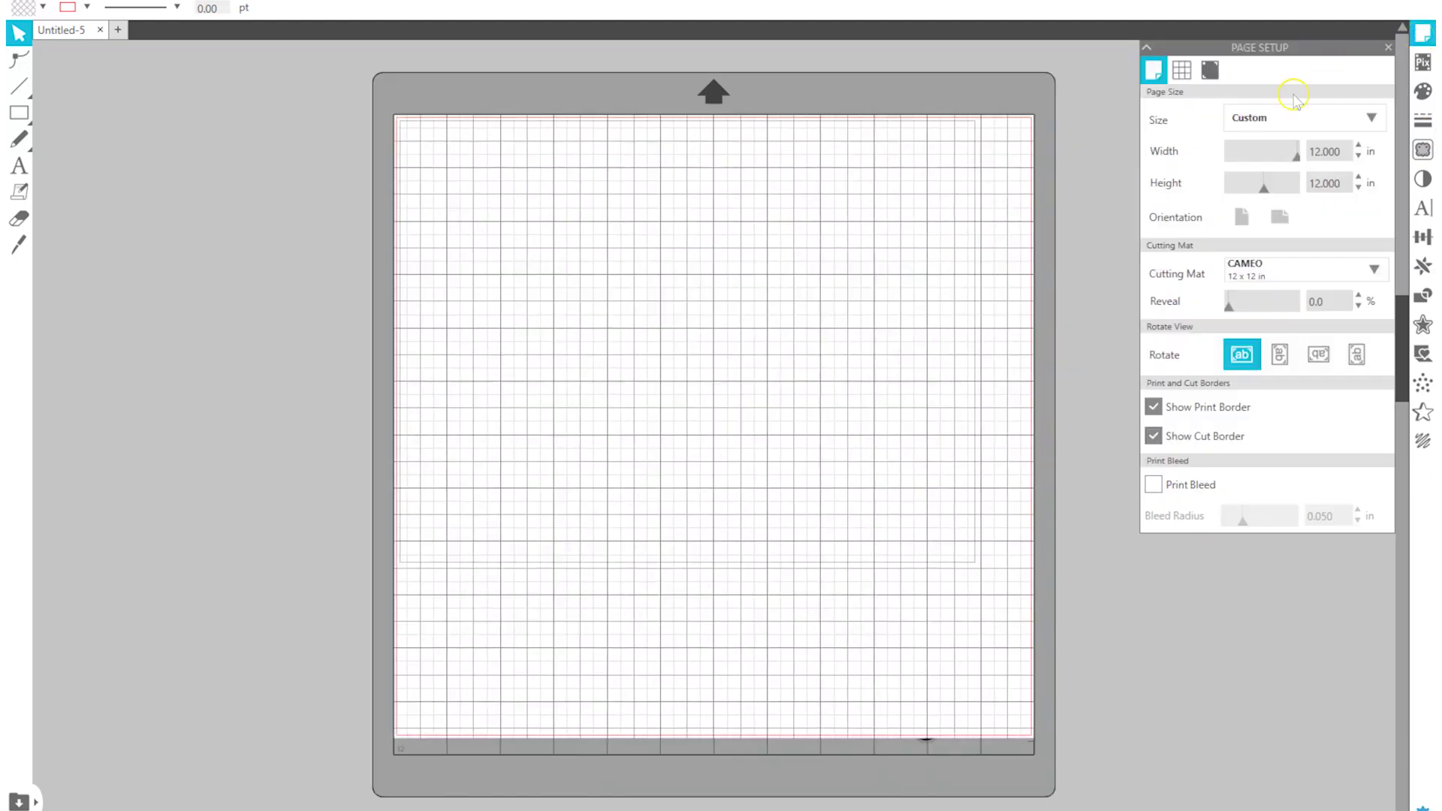
pyautogui.doubleClick(1329, 151)
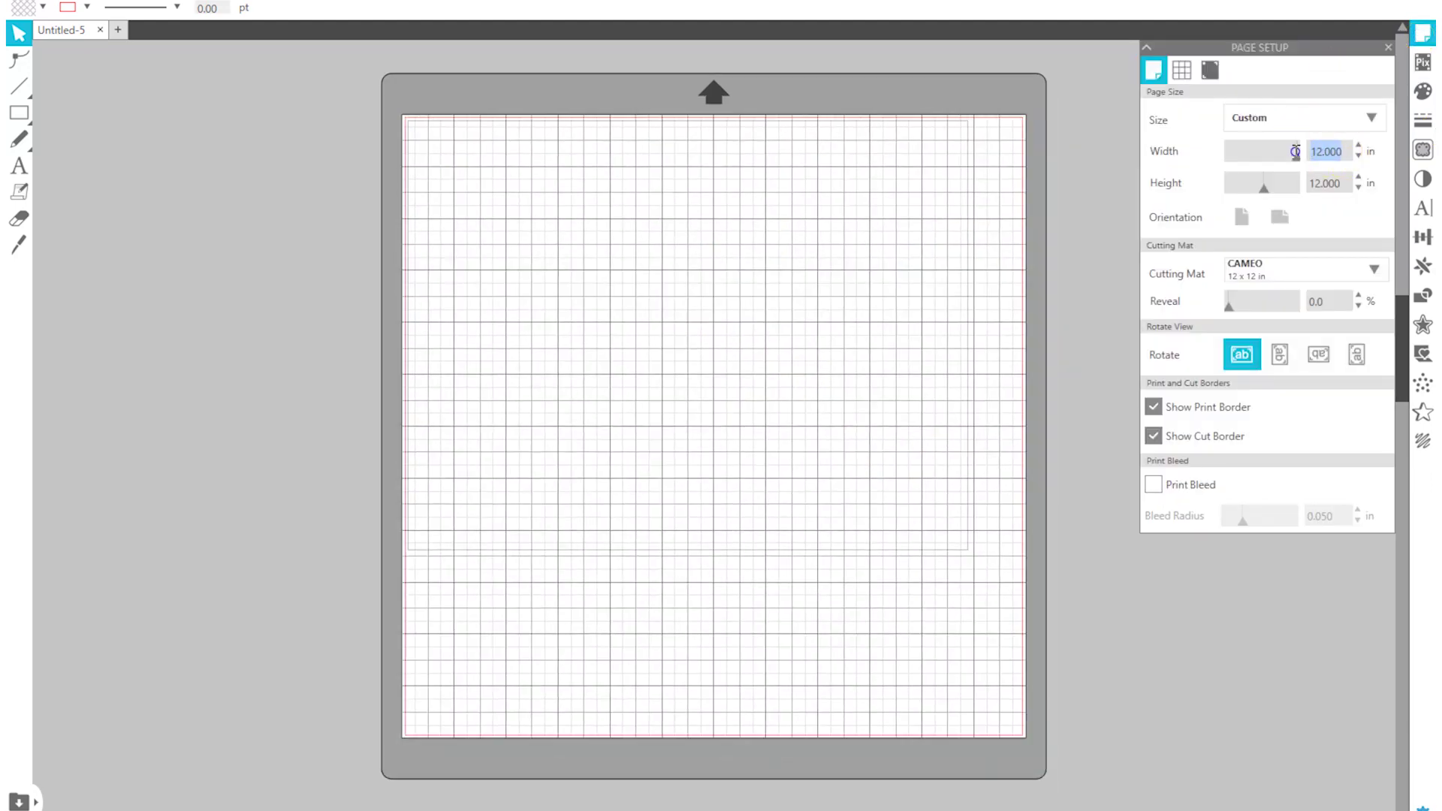
pyautogui.write('8.5')
pyautogui.press('Tab')
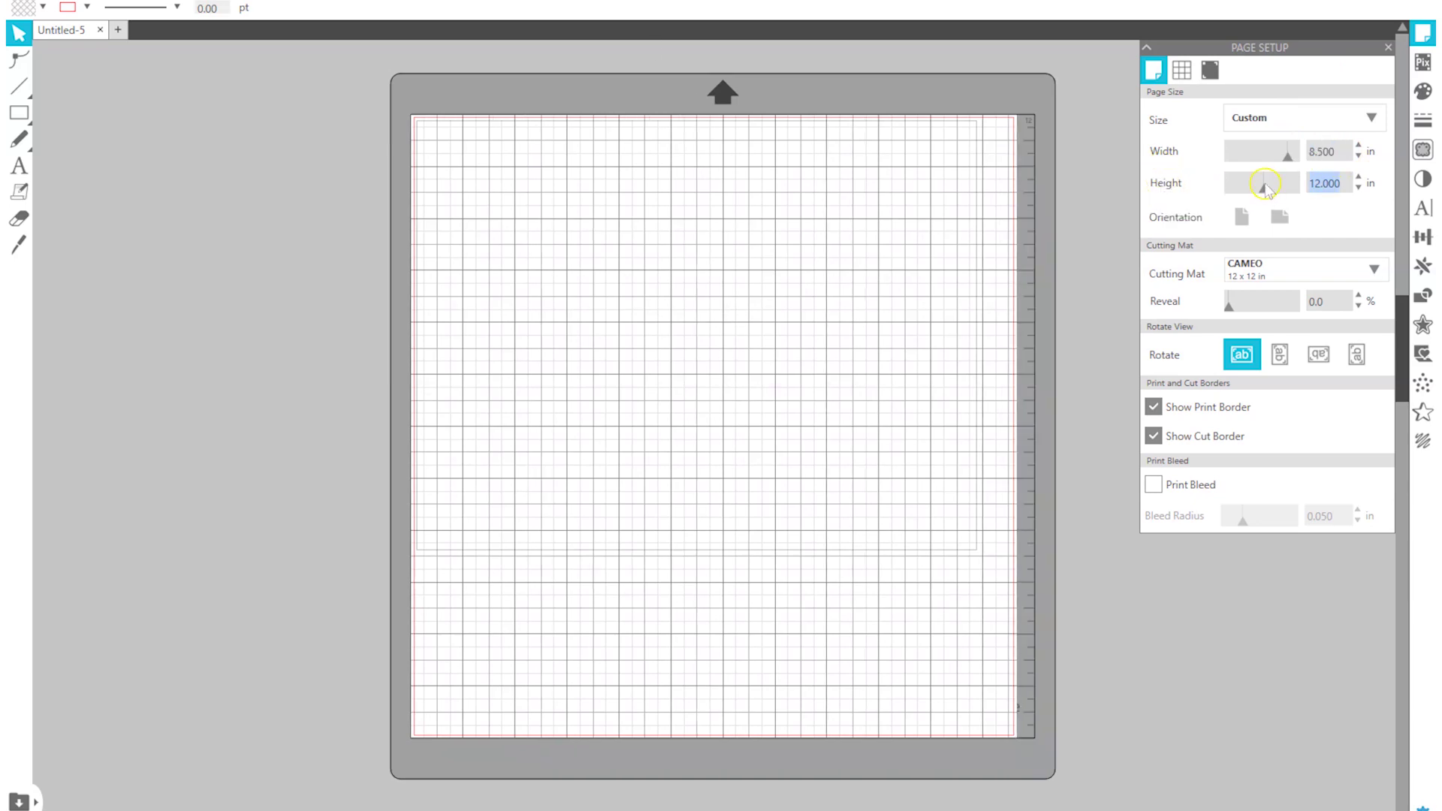
pyautogui.write('1')
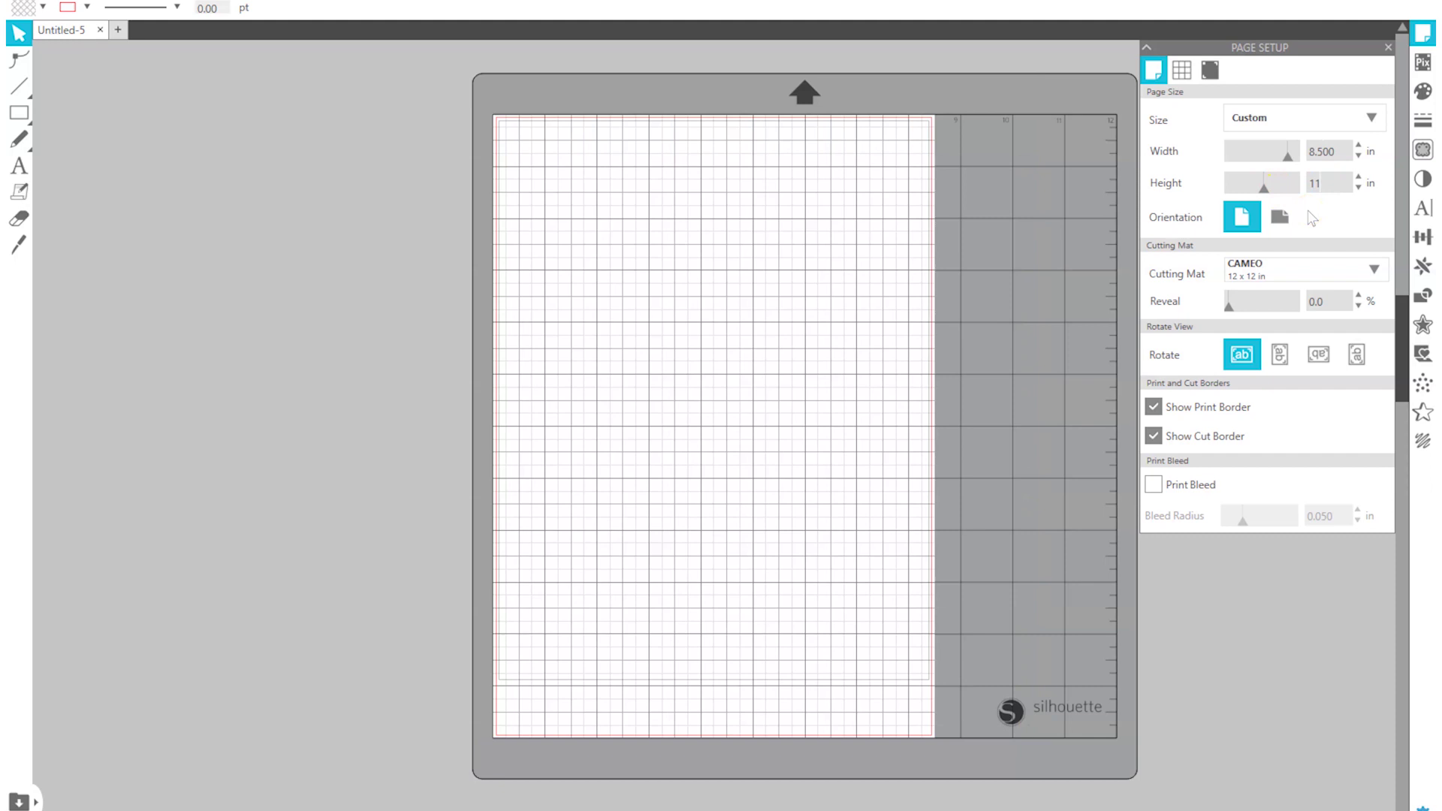
pyautogui.write('1')
pyautogui.press('Tab')
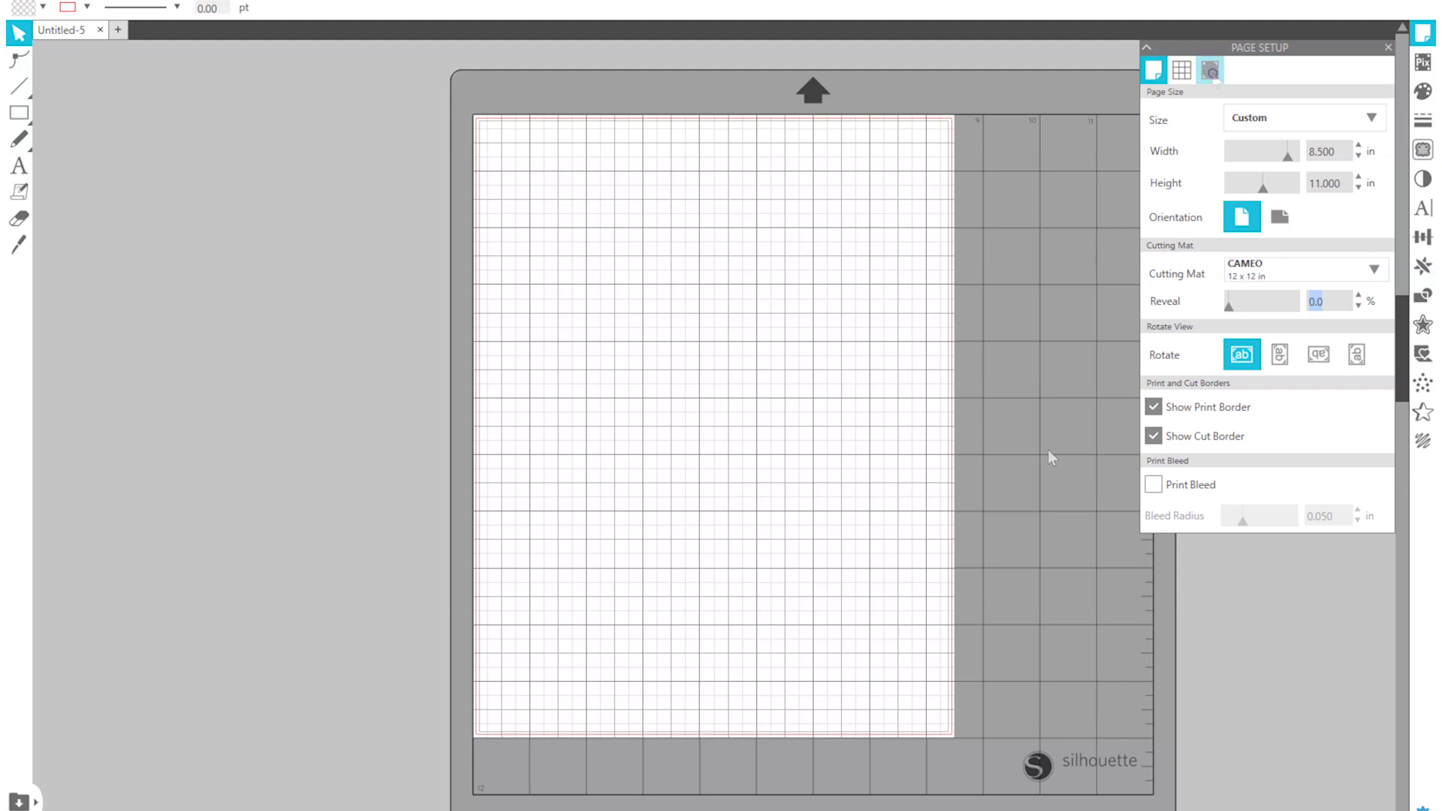
# Step: Turn on Type 1 registration marks (CAMEO, Portrait, Curio) and close the page setup
pyautogui.click(1210, 71)
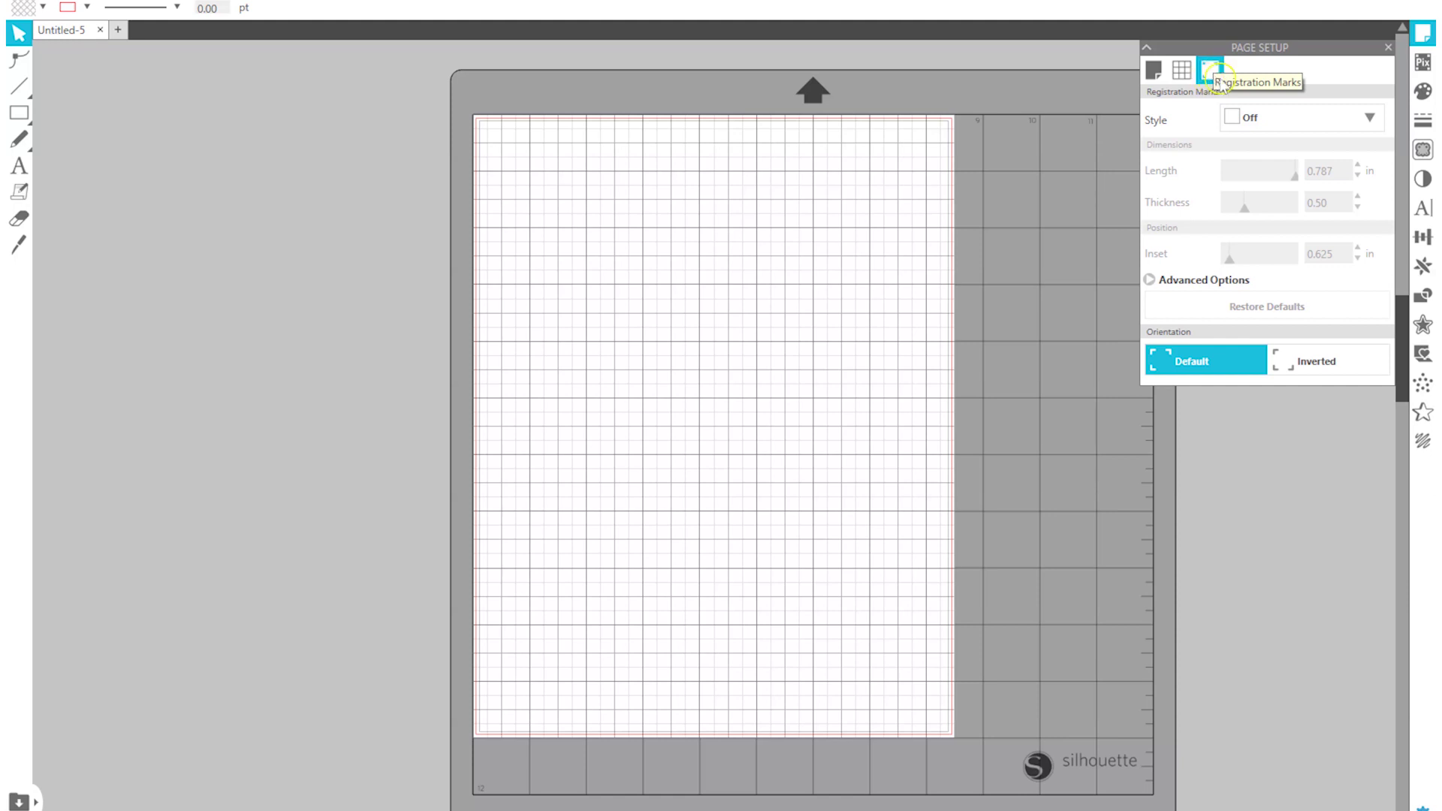
pyautogui.click(1209, 75)
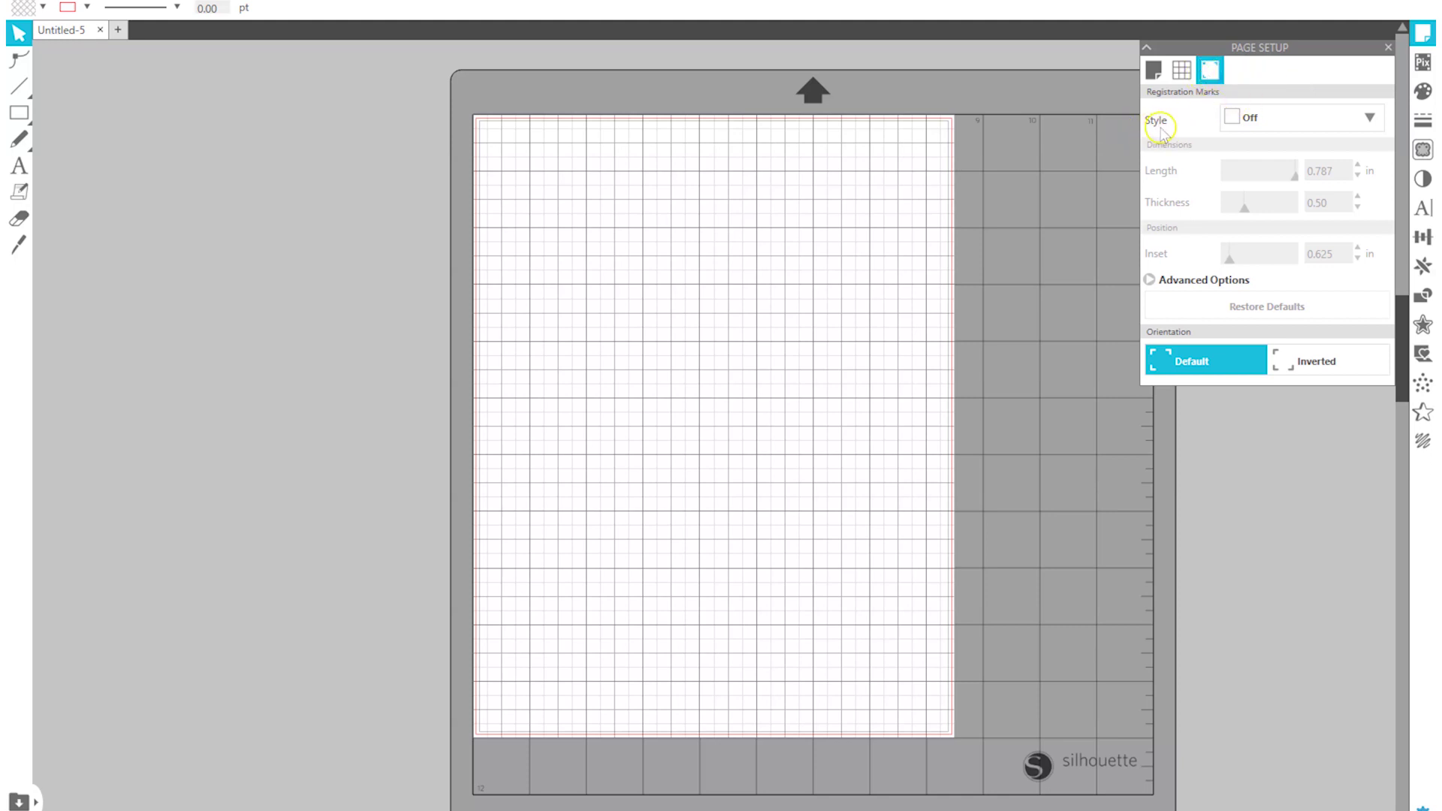
pyautogui.click(1369, 118)
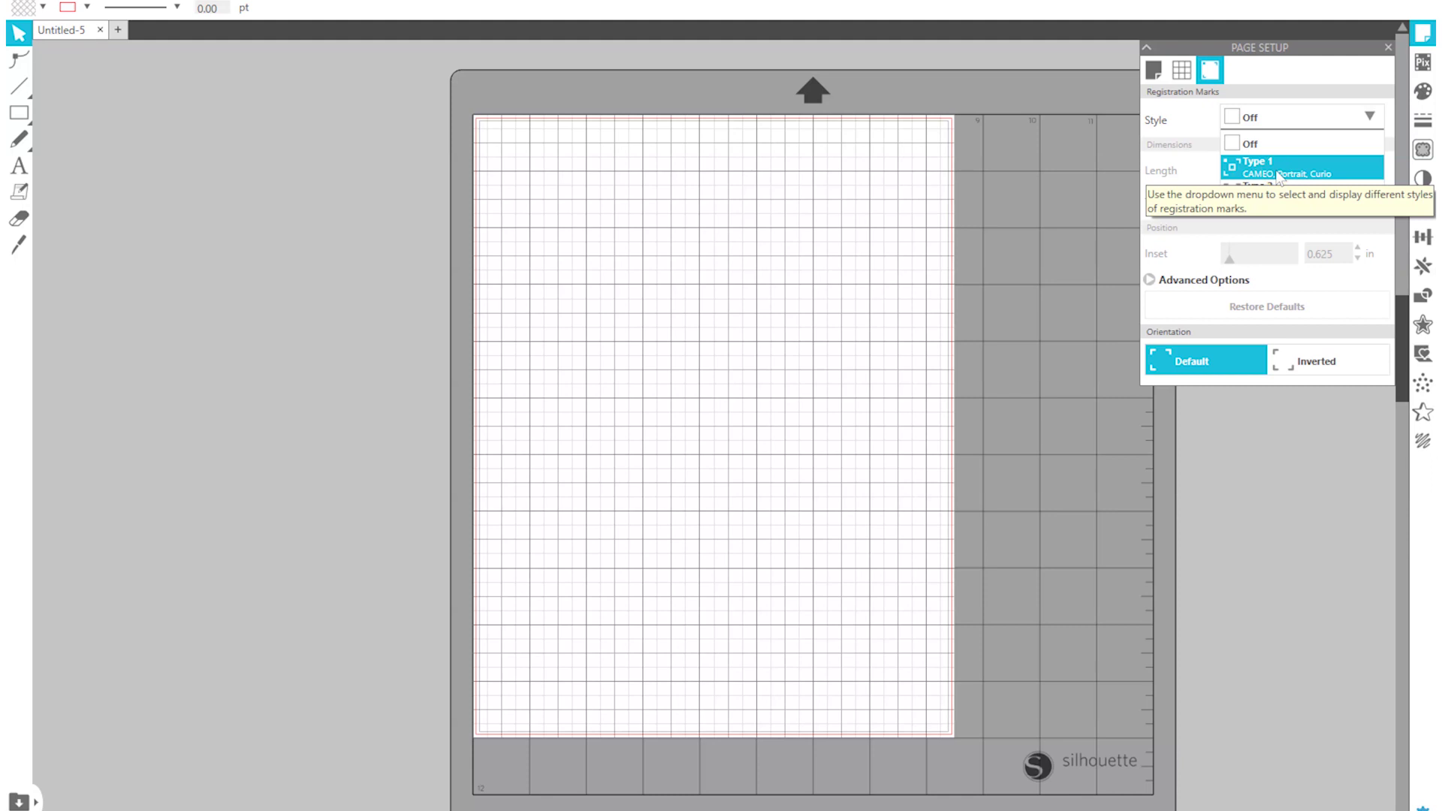
pyautogui.click(1325, 175)
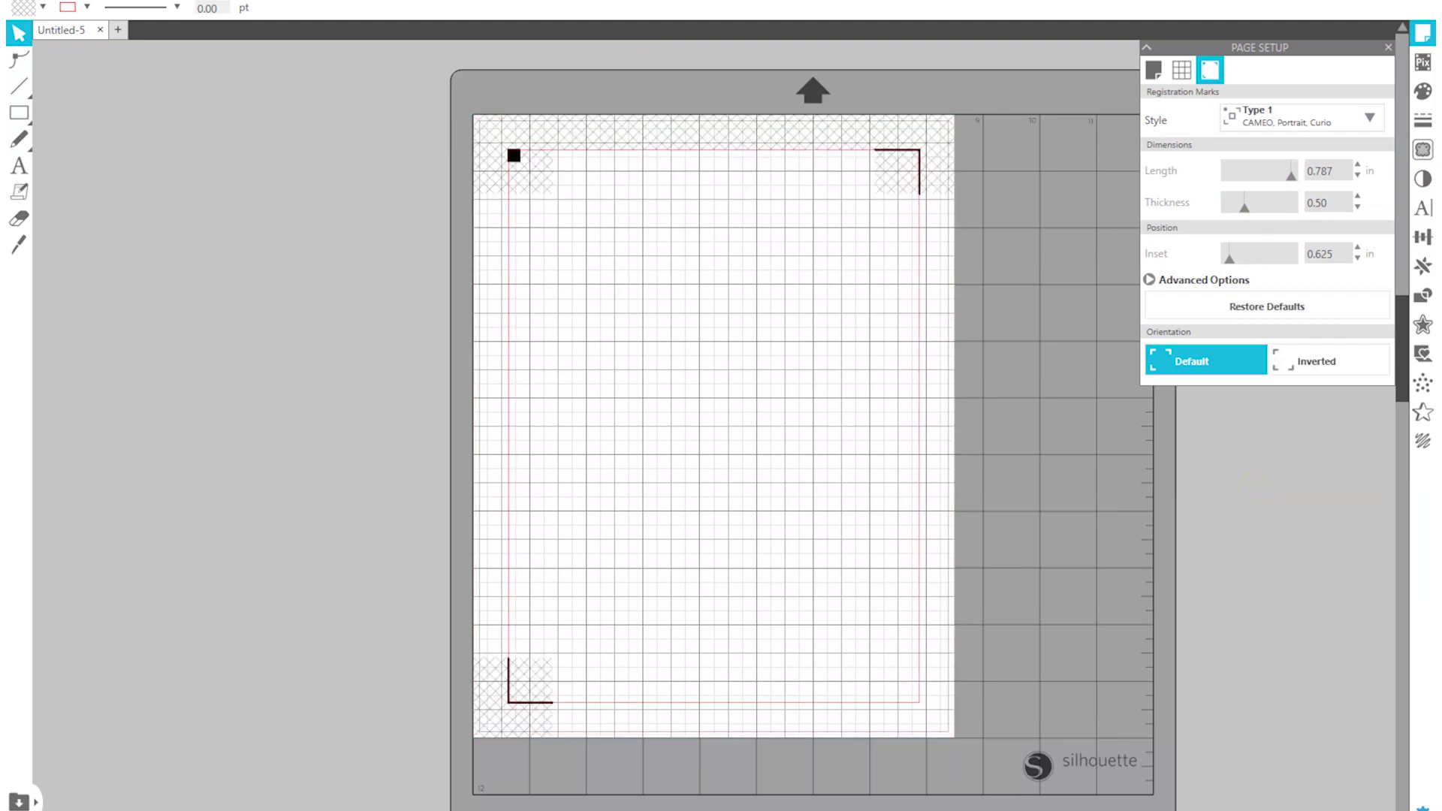
pyautogui.click(1388, 47)
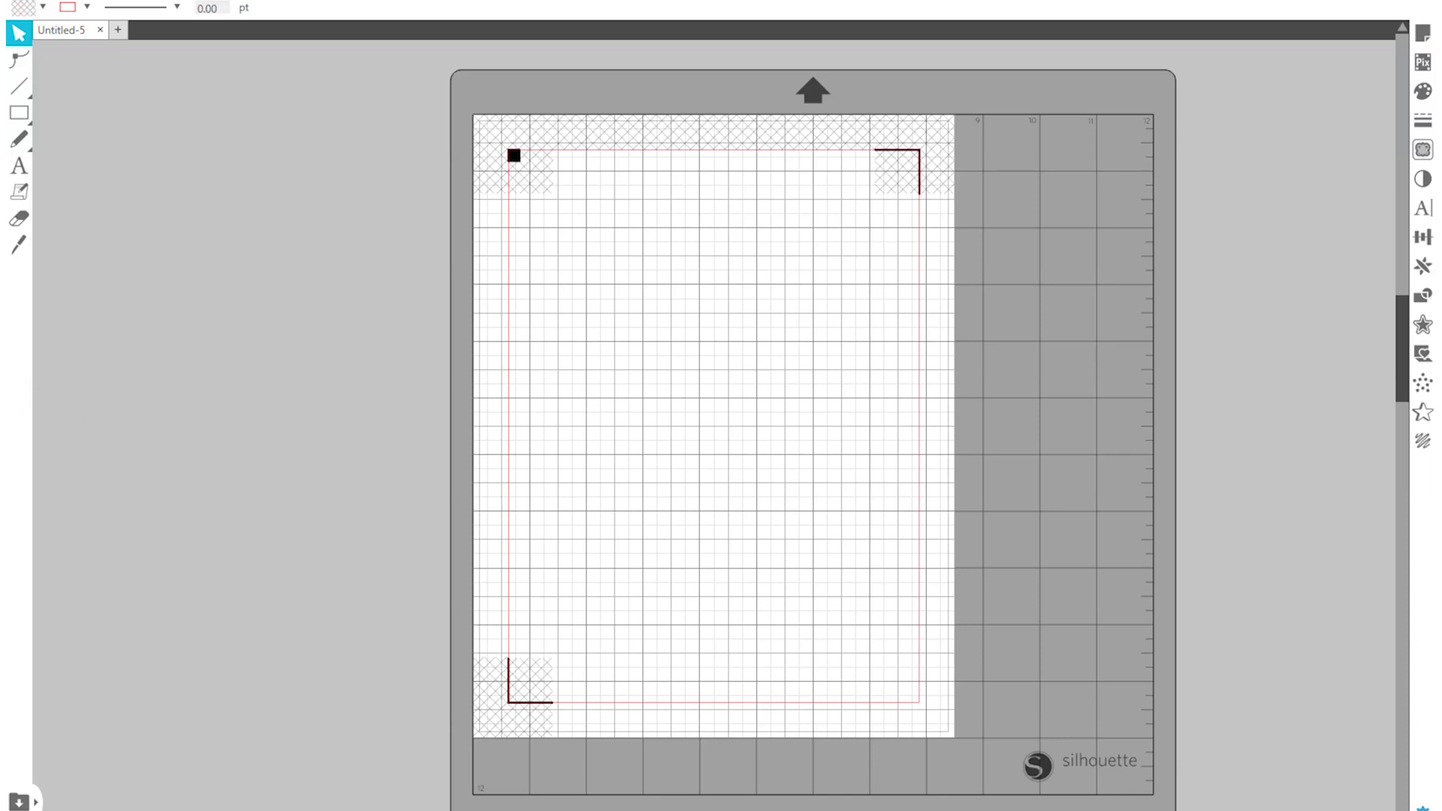
# Step: Merge the light-outlined "Penguin Dr. Cute copy" image into the document and place it in the page's upper-left area inside the cut border
pyautogui.click(17, 0)
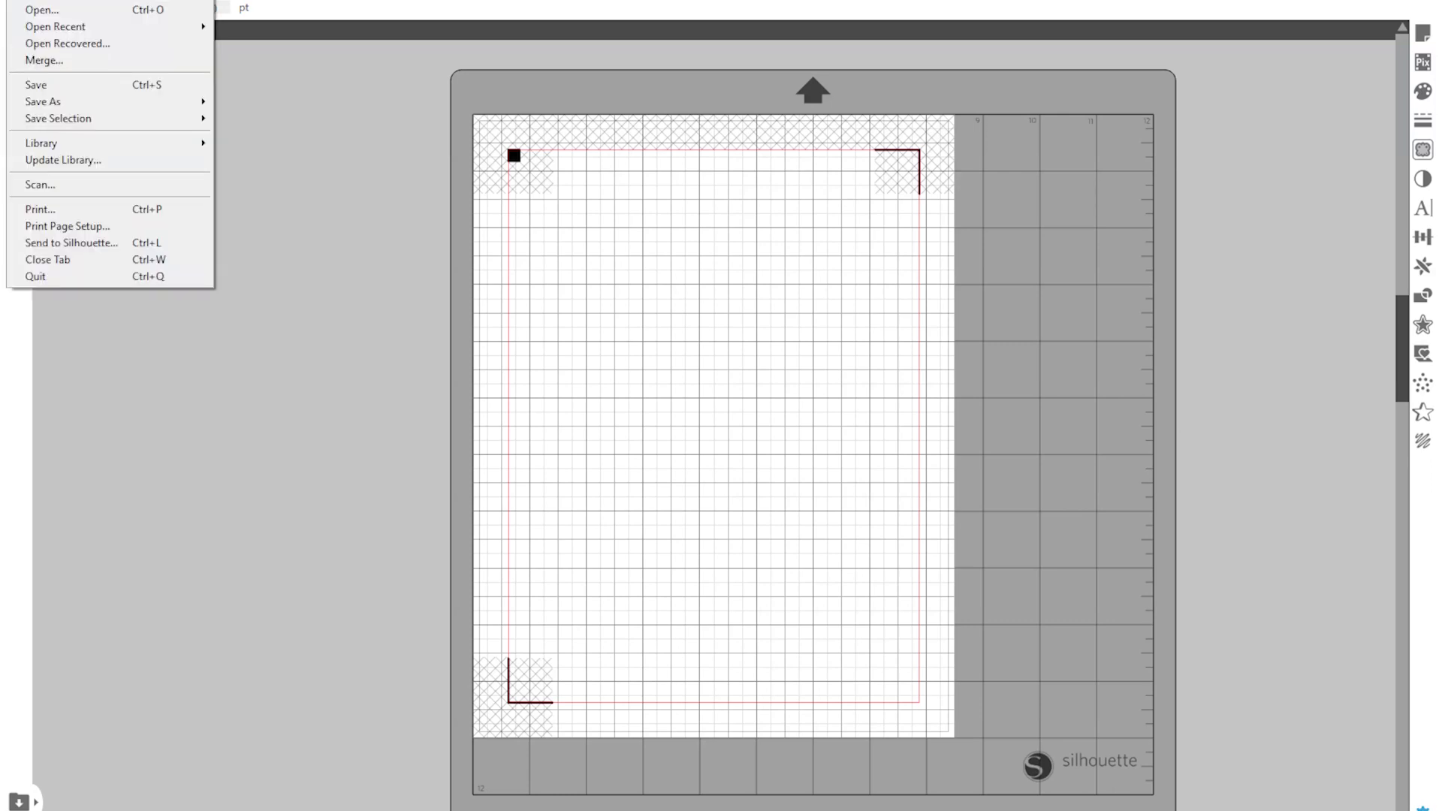
pyautogui.click(52, 60)
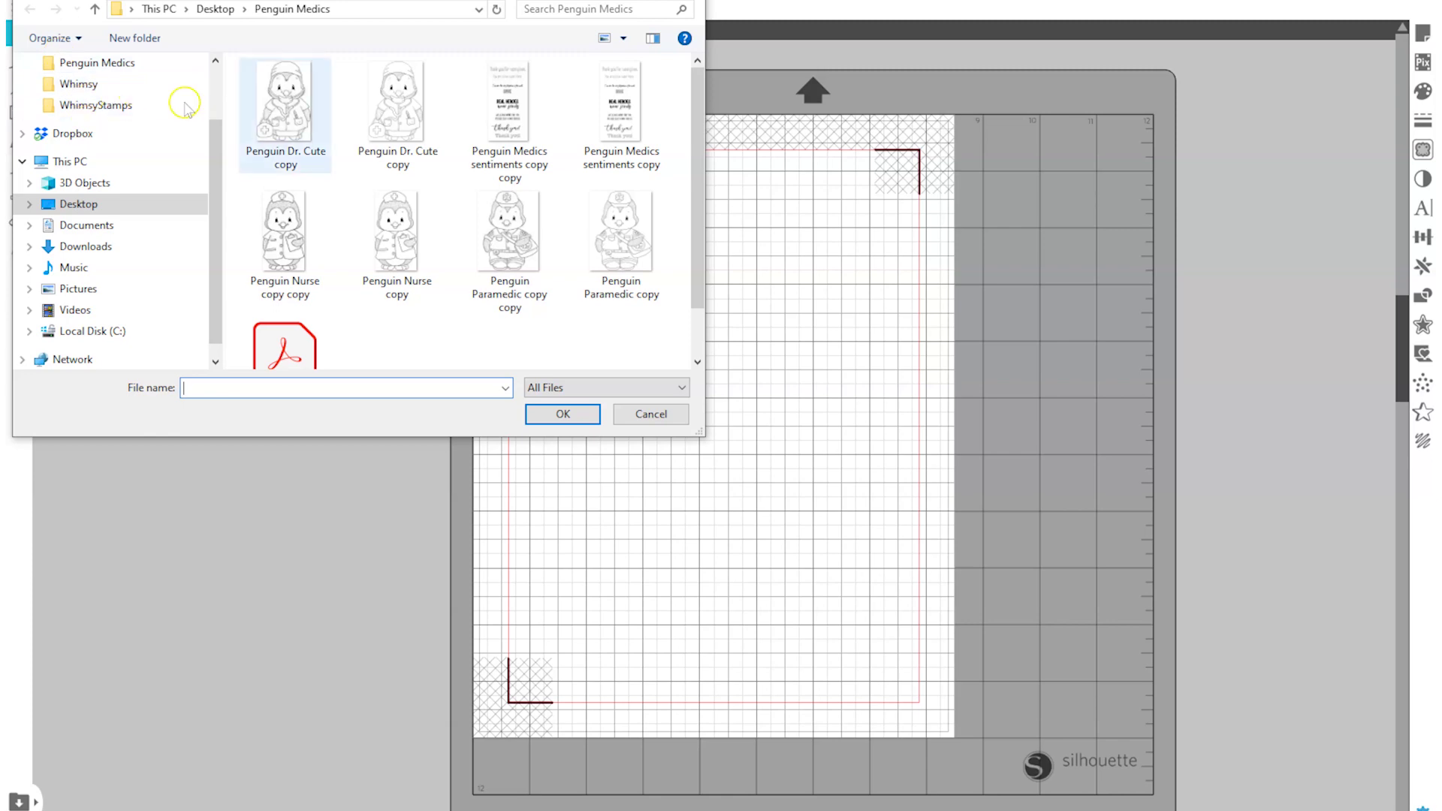
pyautogui.click(379, 127)
pyautogui.click(381, 123)
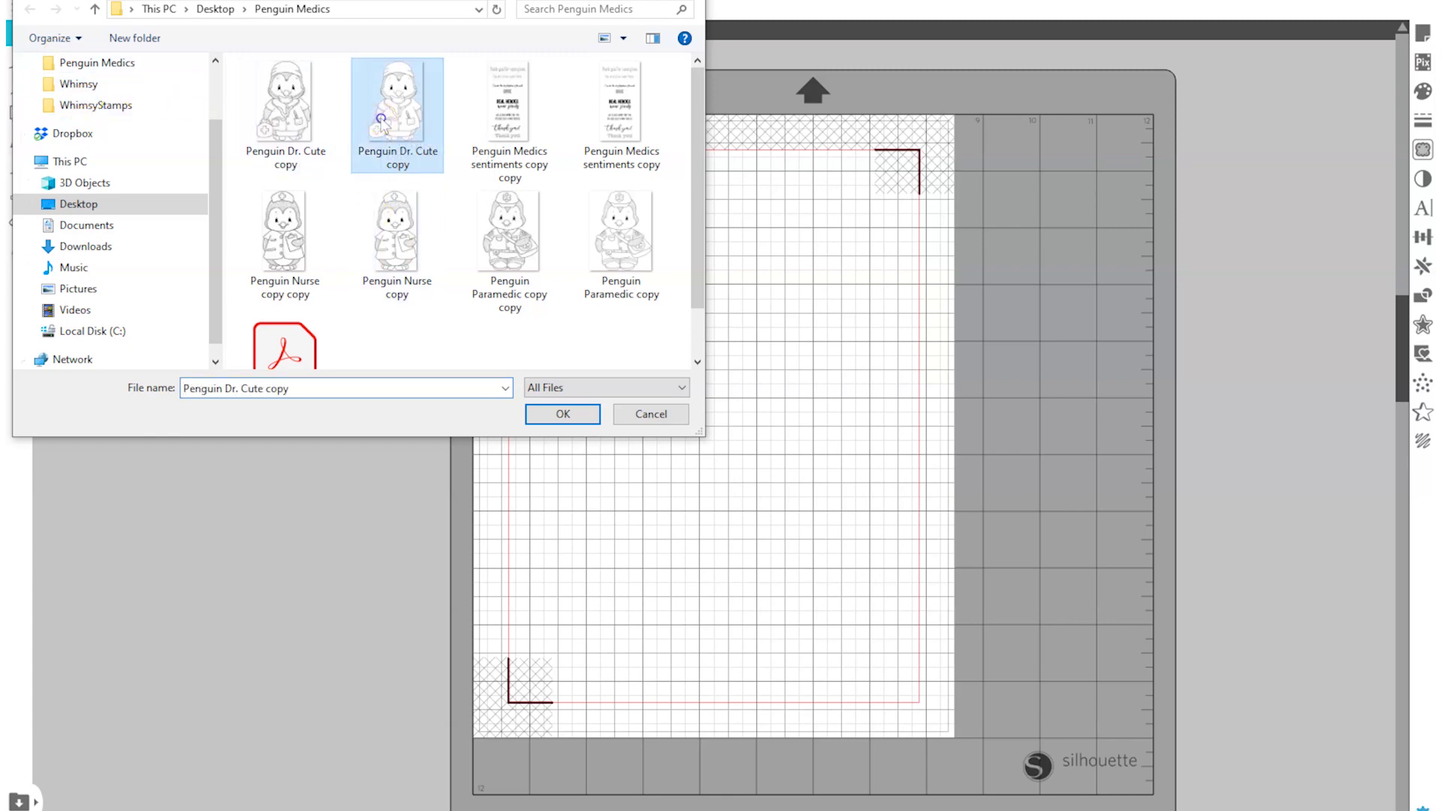
pyautogui.click(640, 239)
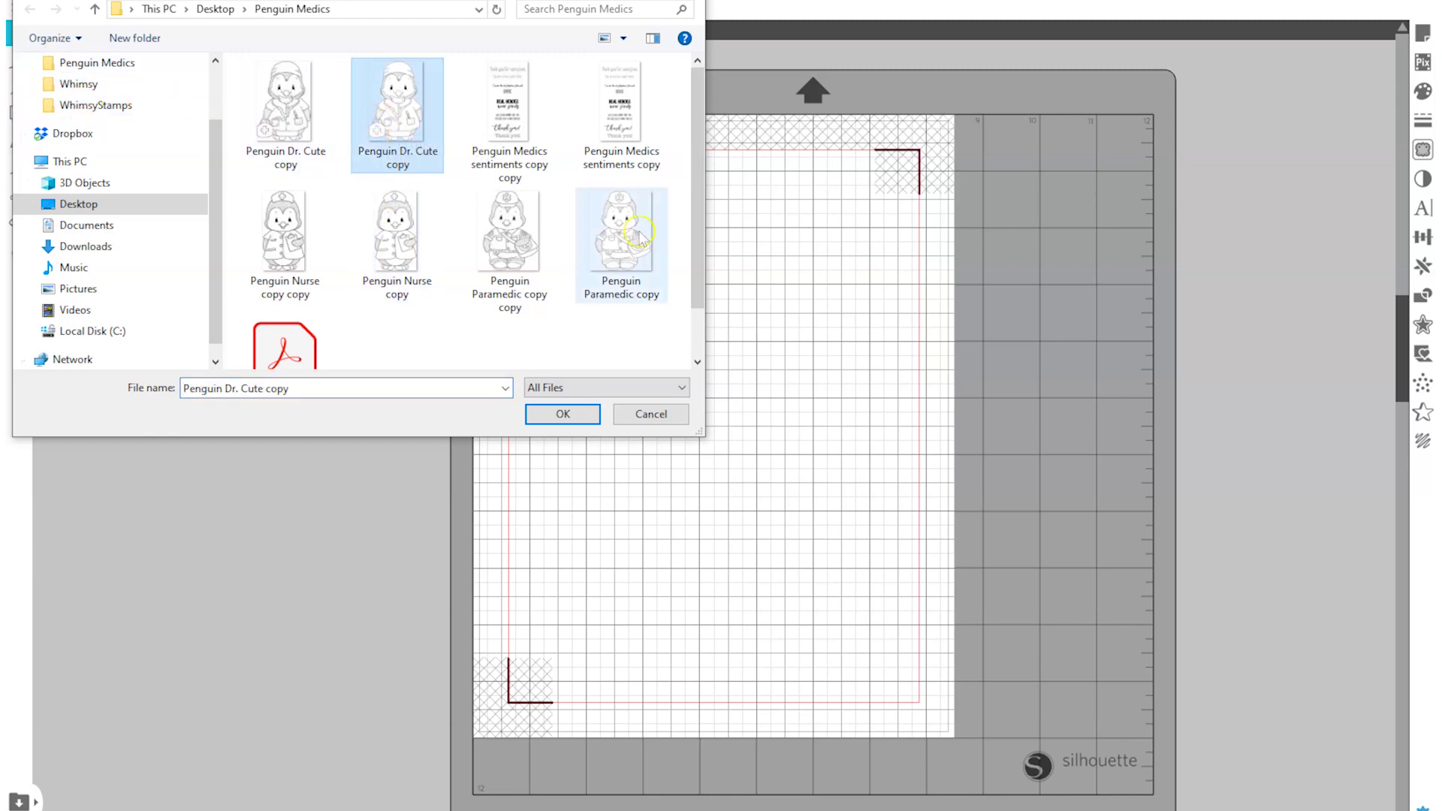
pyautogui.click(411, 148)
pyautogui.click(587, 414)
pyautogui.moveTo(542, 252); pyautogui.dragTo(631, 385)
pyautogui.click(597, 230)
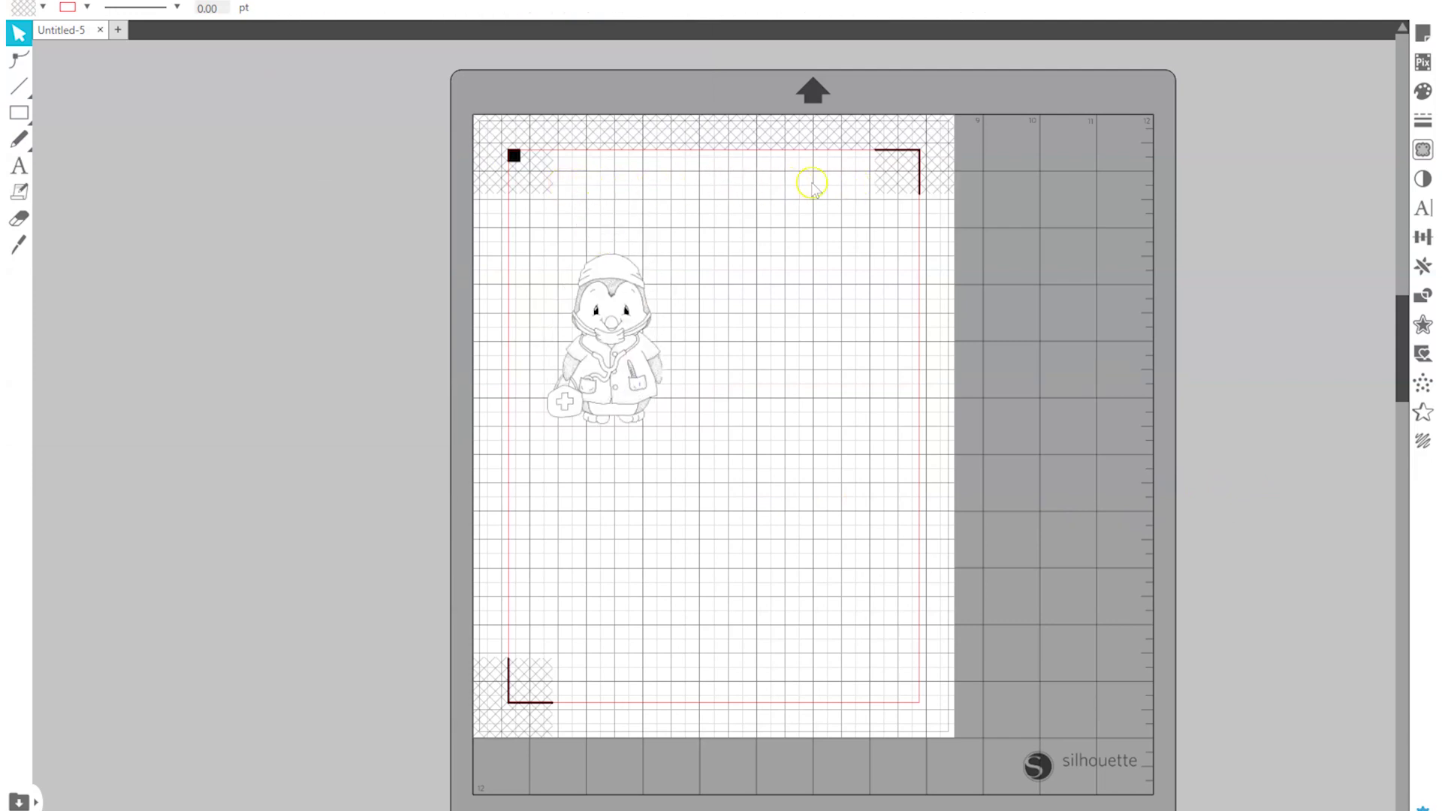
pyautogui.moveTo(639, 344); pyautogui.dragTo(643, 318)
pyautogui.click(757, 415)
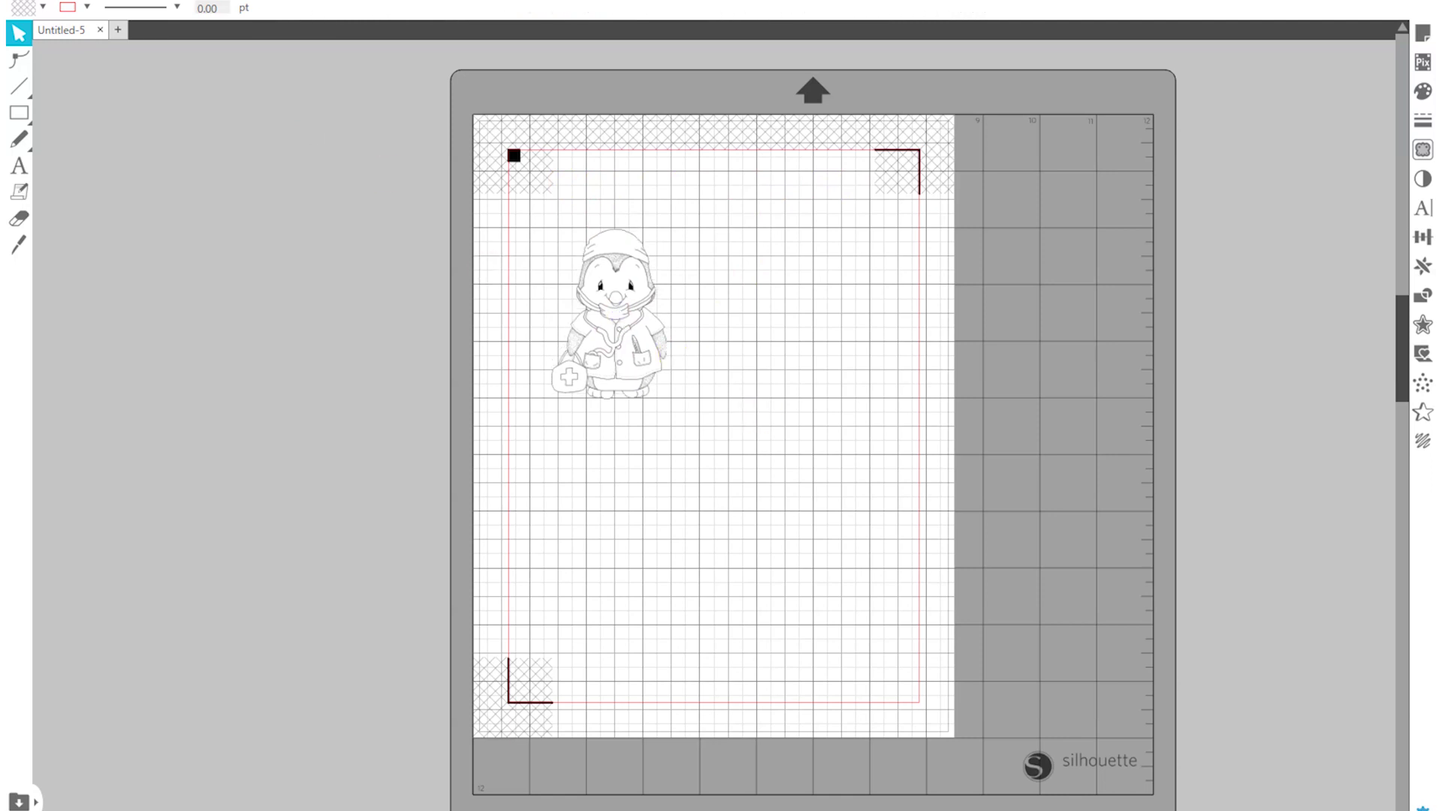
# Step: Merge "Penguin Medics sentiments copy" into the document and place it beside the penguin at about X 4.0 in, Y 1.9 in
pyautogui.click(16, 0)
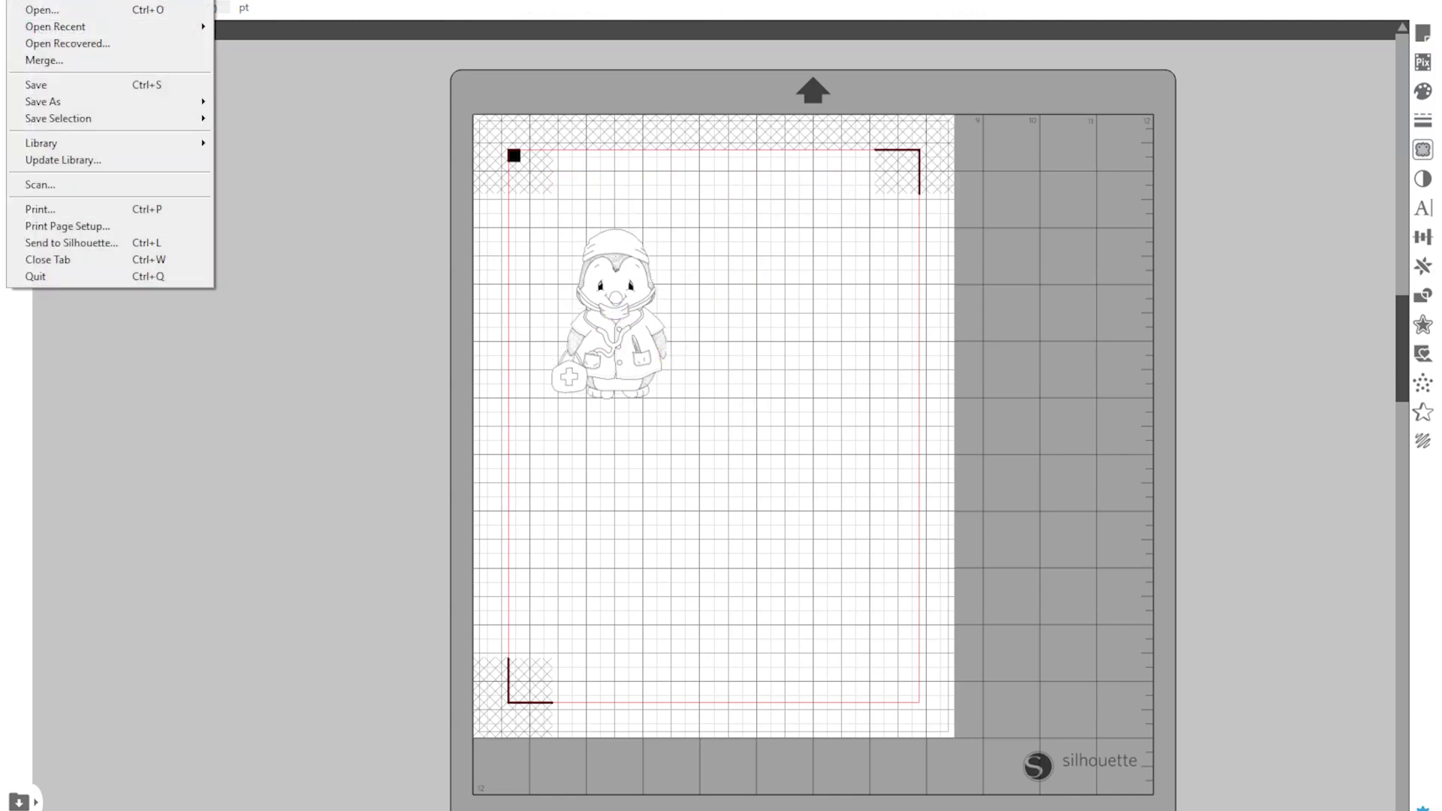
pyautogui.click(41, 60)
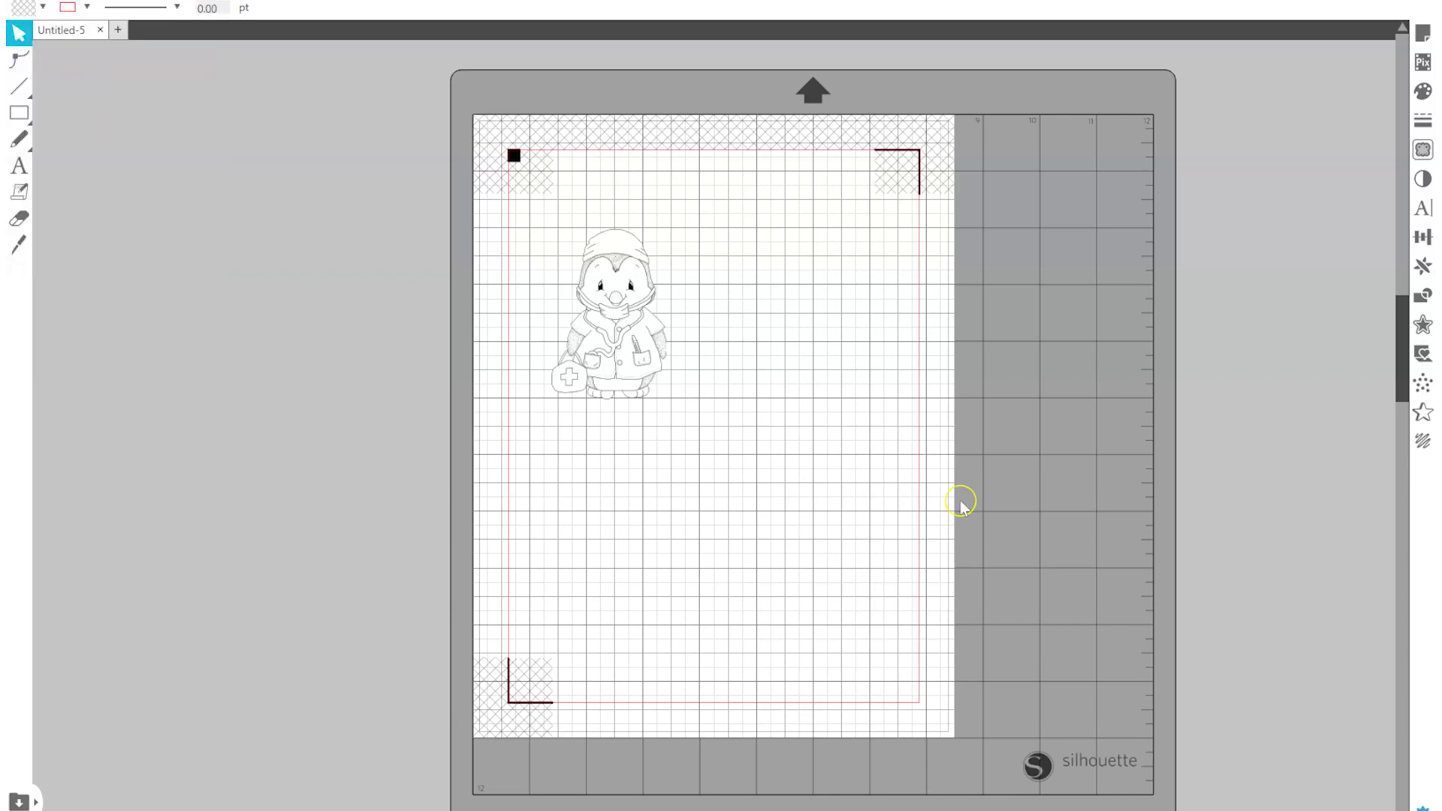
pyautogui.click(620, 105)
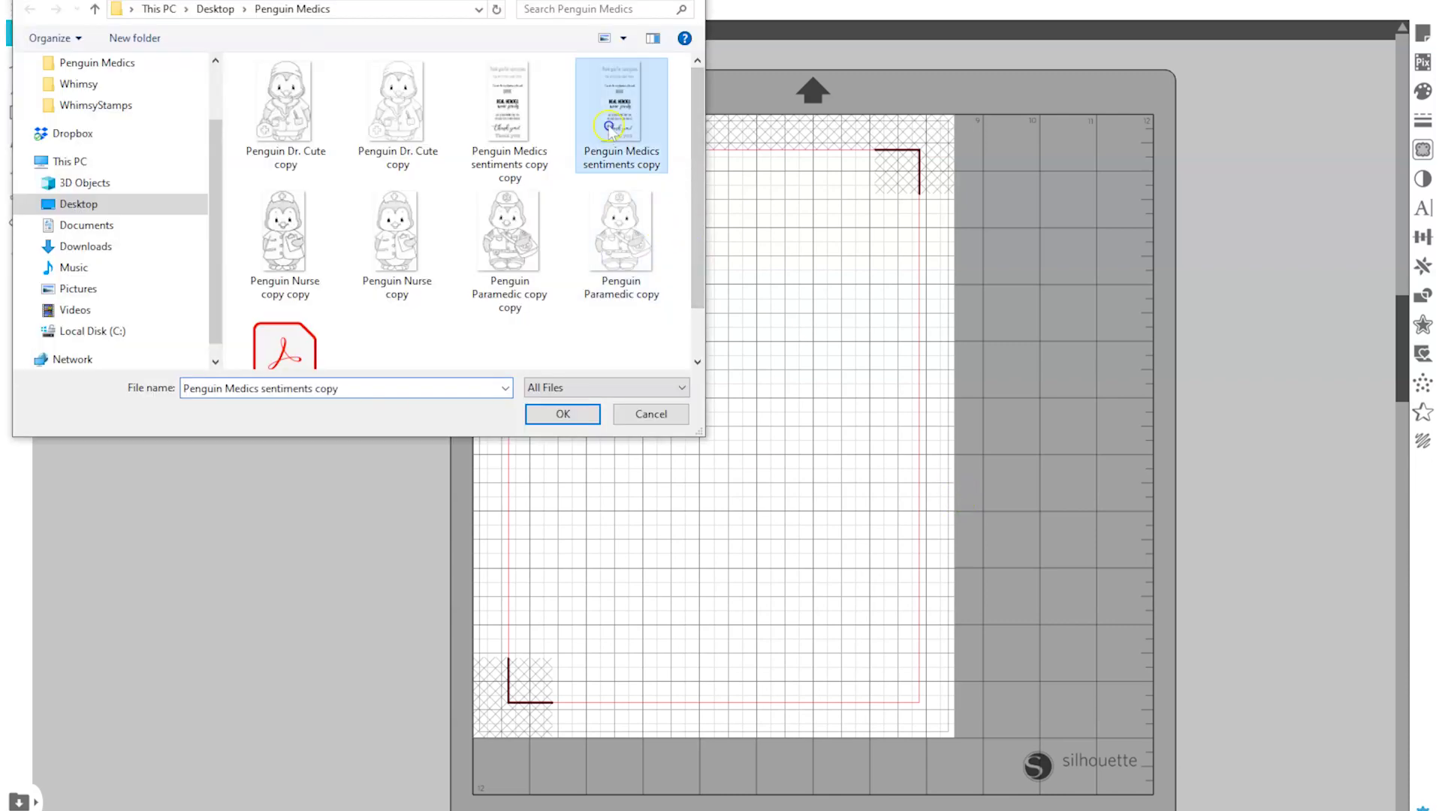
pyautogui.click(562, 414)
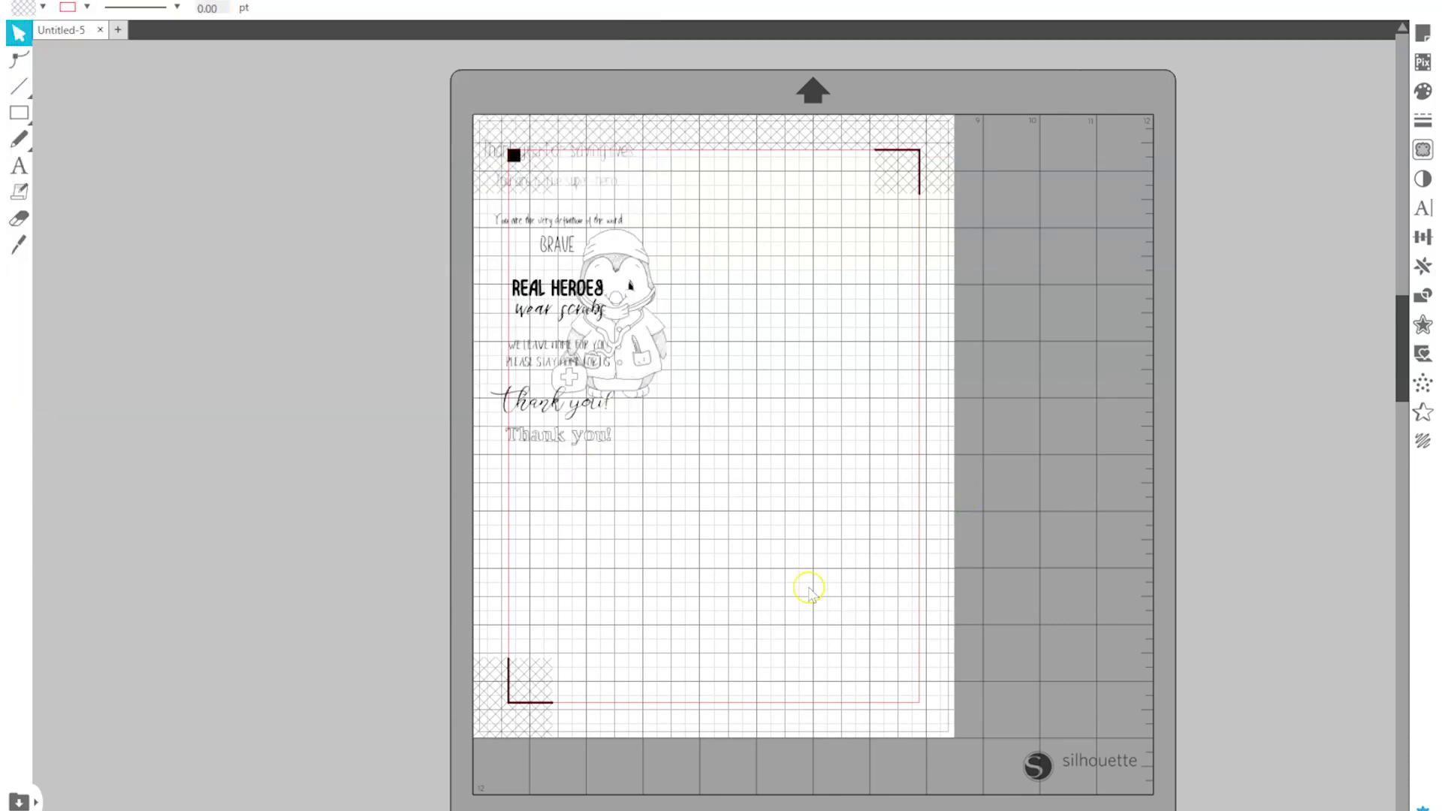
pyautogui.moveTo(501, 400); pyautogui.dragTo(759, 526)
pyautogui.click(758, 525)
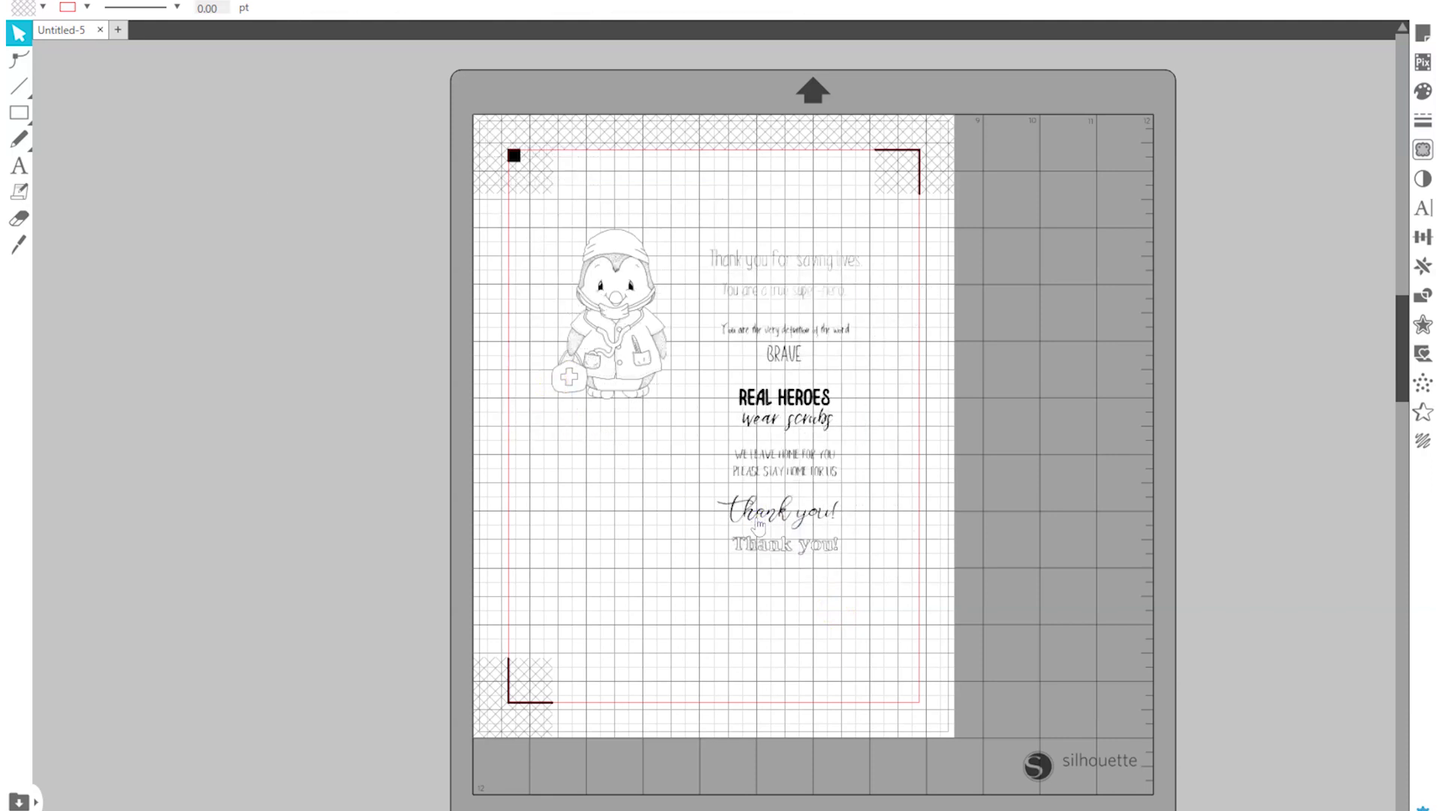
# Step: Enlarge the sentiments image proportionally to about 4.22 in wide and 8.44 in high, and shift it slightly up and away from the penguin
pyautogui.click(774, 542)
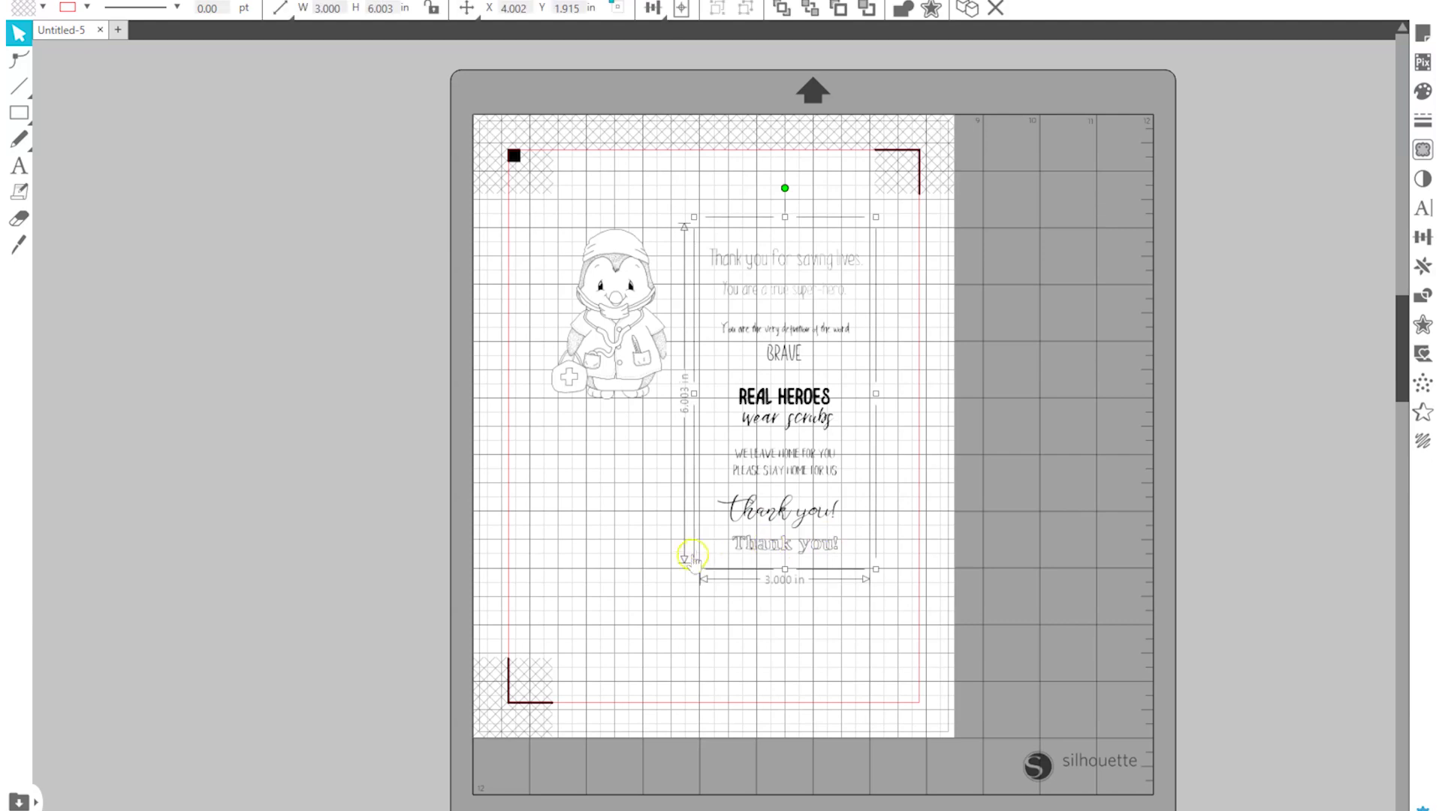
pyautogui.moveTo(691, 575); pyautogui.dragTo(624, 707)
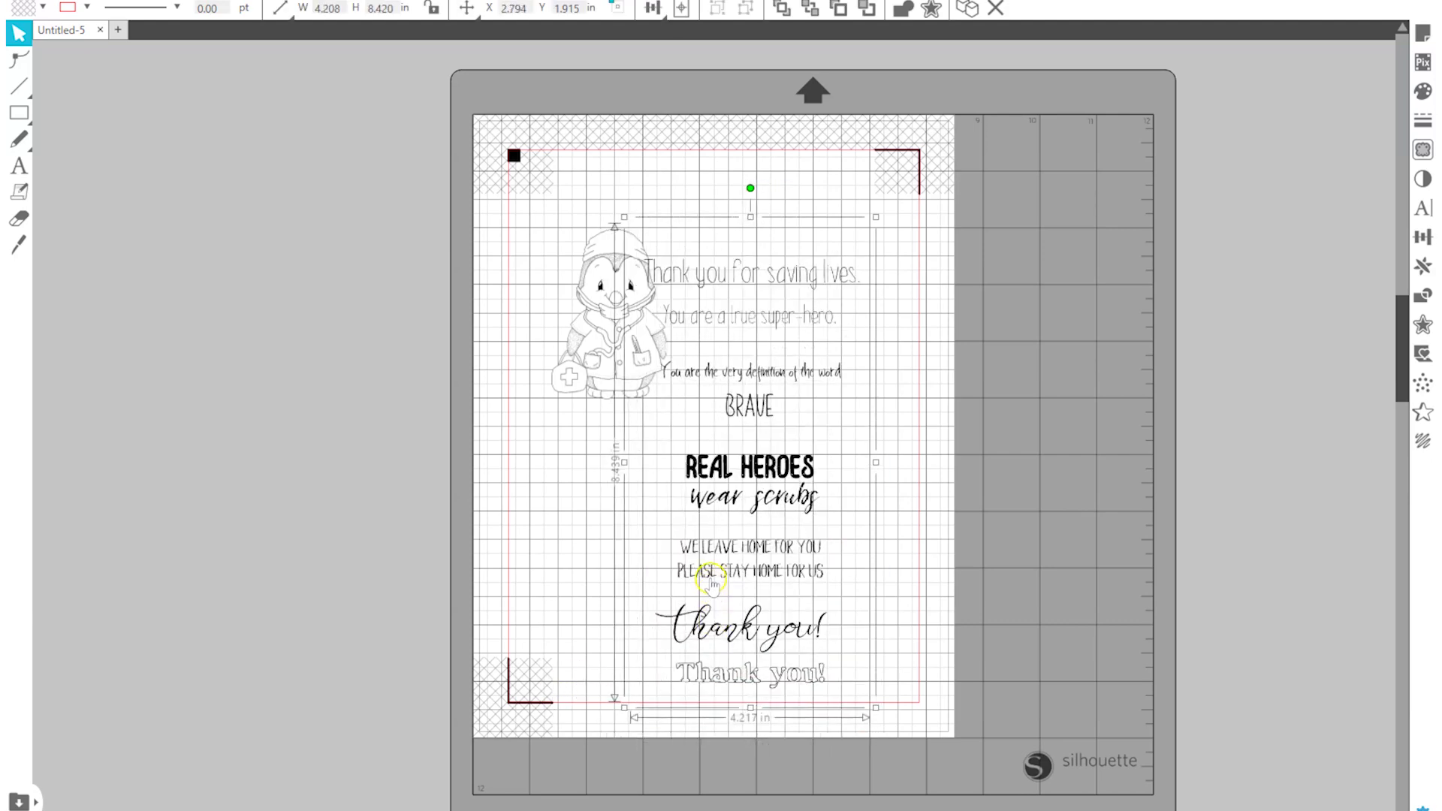
pyautogui.moveTo(712, 582); pyautogui.dragTo(753, 545)
# Step: Move the penguin over the page's left edge and center the sentiments image between the registration marks
pyautogui.moveTo(624, 375); pyautogui.dragTo(504, 371)
pyautogui.moveTo(813, 438); pyautogui.dragTo(727, 416)
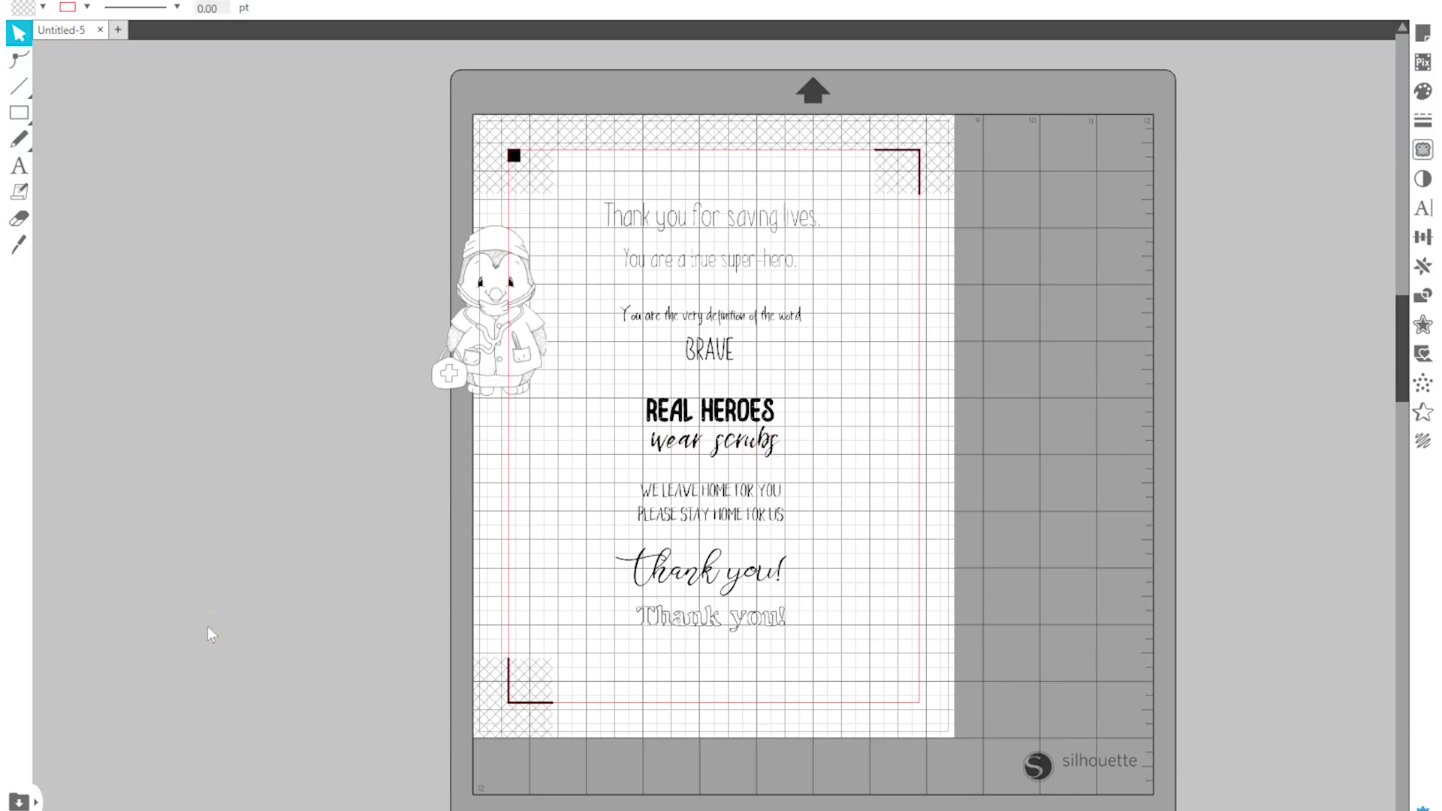
pyautogui.moveTo(691, 566)
pyautogui.mouseDown()
pyautogui.moveTo(721, 593)
pyautogui.moveTo(725, 579)
pyautogui.moveTo(684, 559)
pyautogui.mouseUp()
pyautogui.click(351, 270)
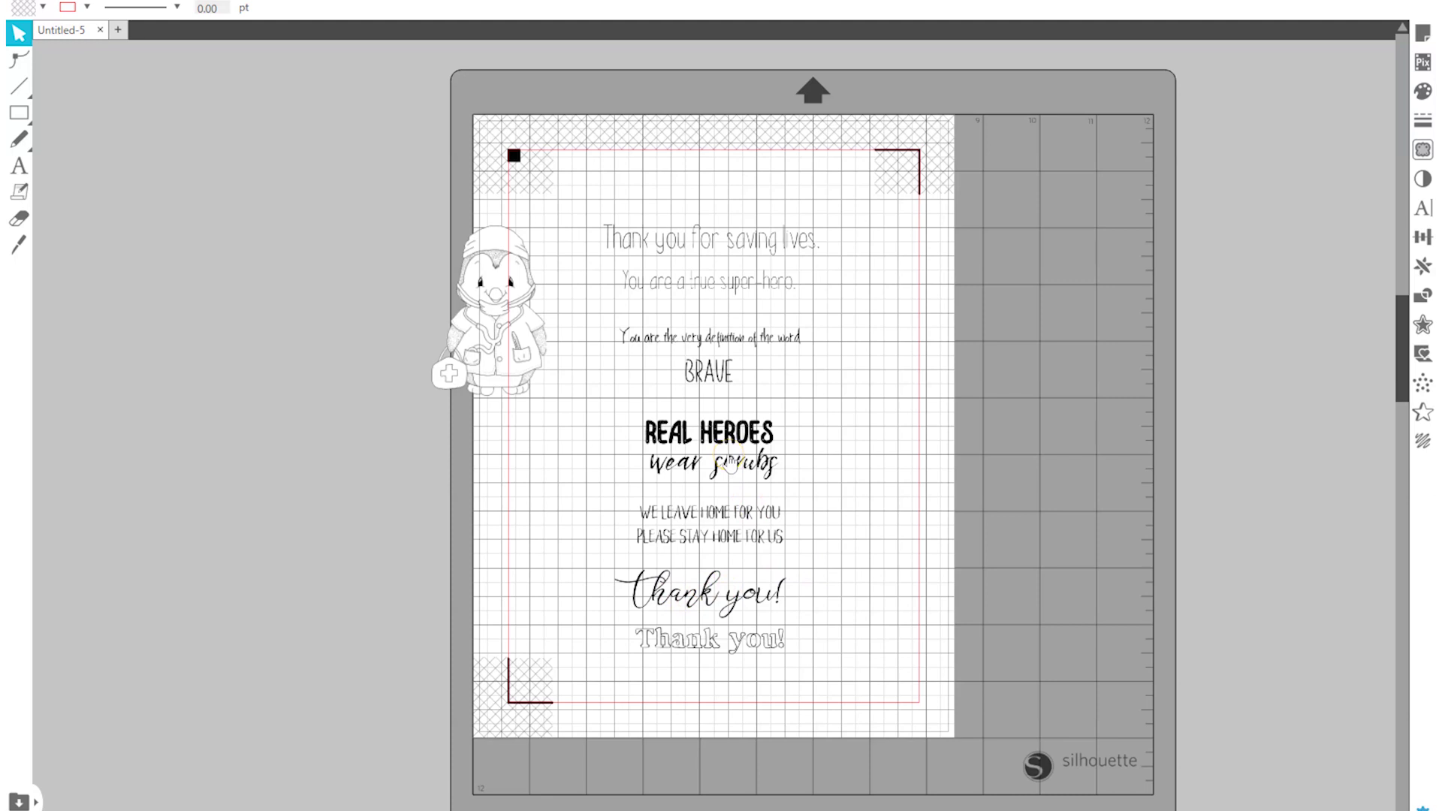
# Step: Slice the sentiments image horizontally with the Knife tool just above and just below the "REAL HEROES wear scrubs" phrase
pyautogui.click(19, 246)
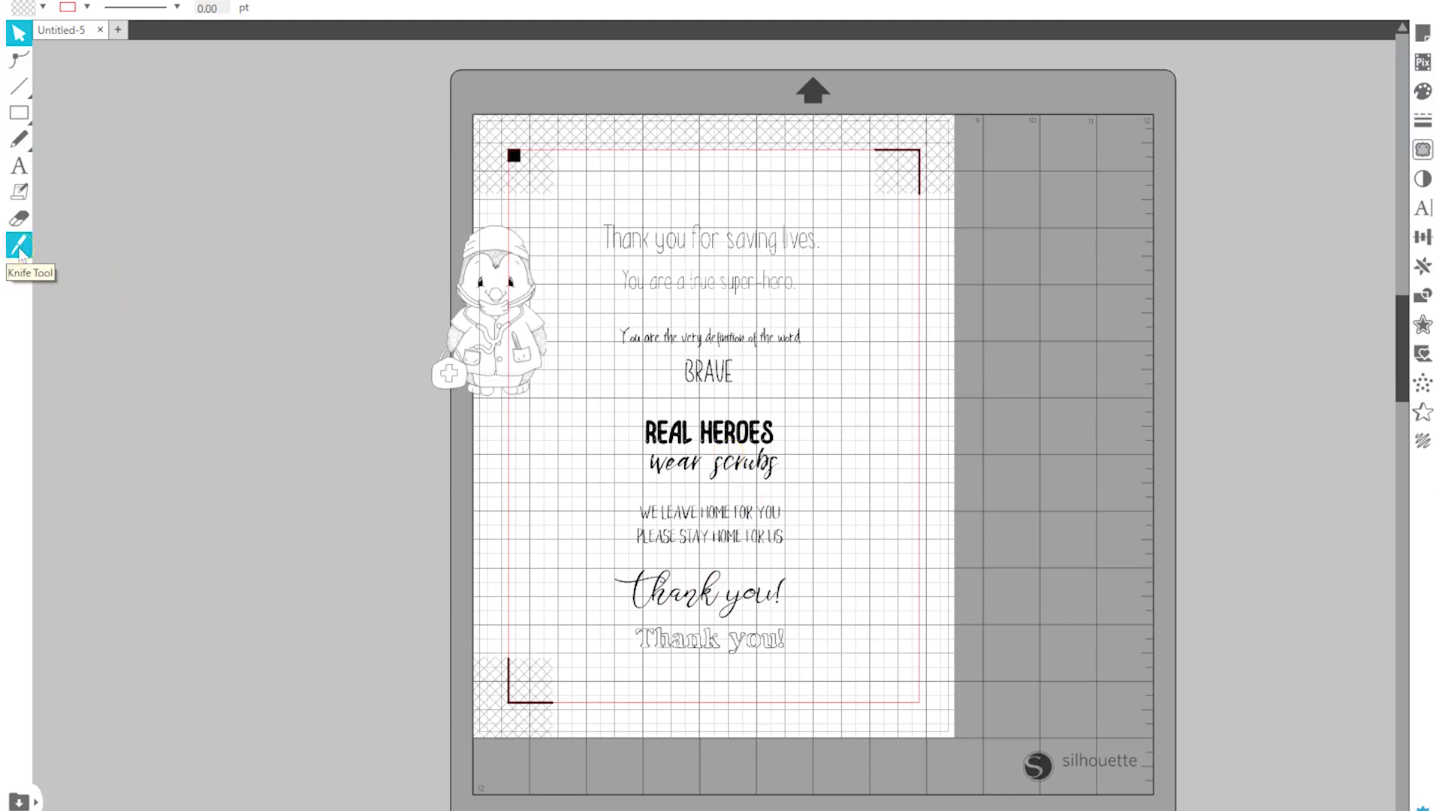
pyautogui.moveTo(570, 399); pyautogui.dragTo(901, 394)
pyautogui.moveTo(554, 481); pyautogui.dragTo(922, 483)
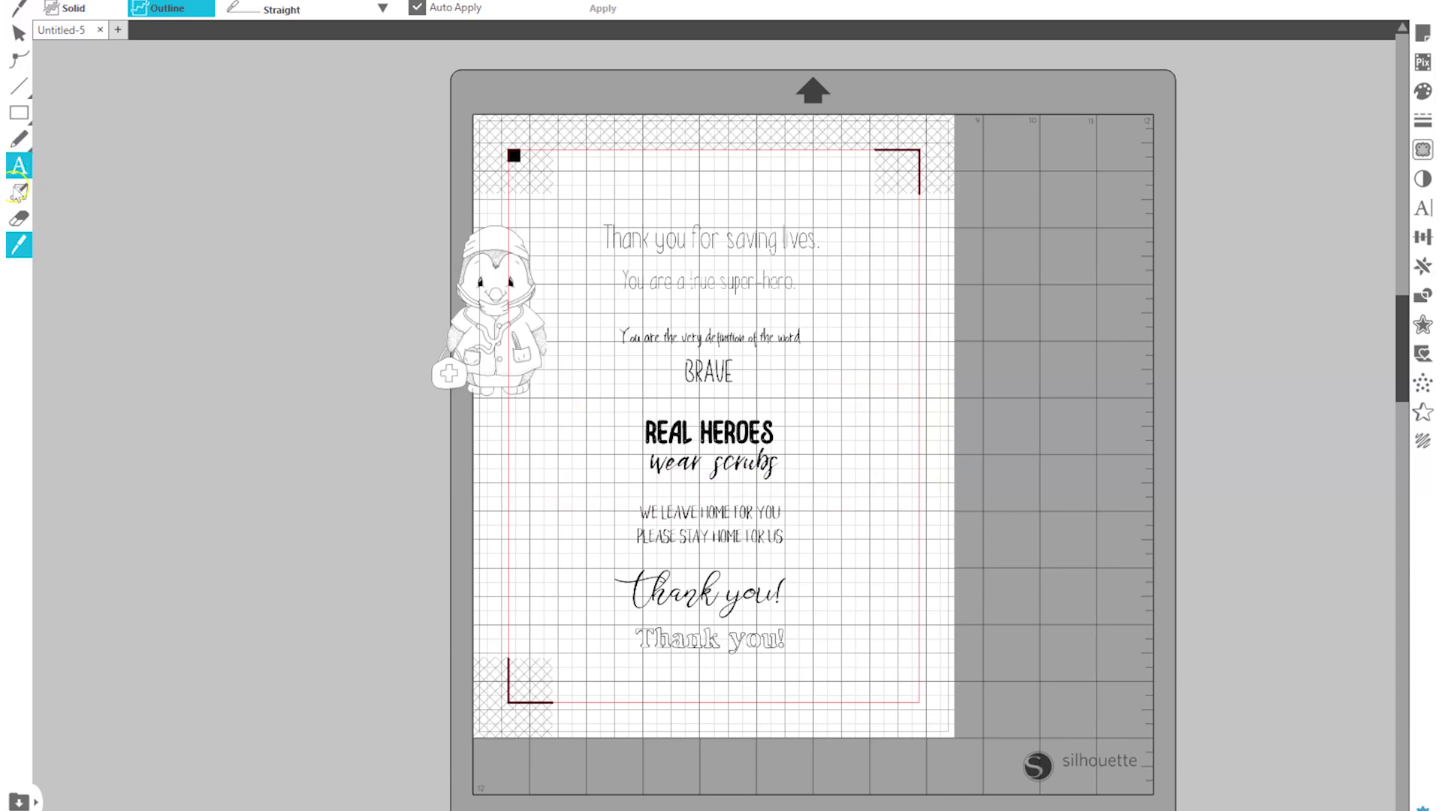
# Step: Delete the sentiment pieces above and below "REAL HEROES wear scrubs"
pyautogui.click(18, 33)
pyautogui.click(719, 340)
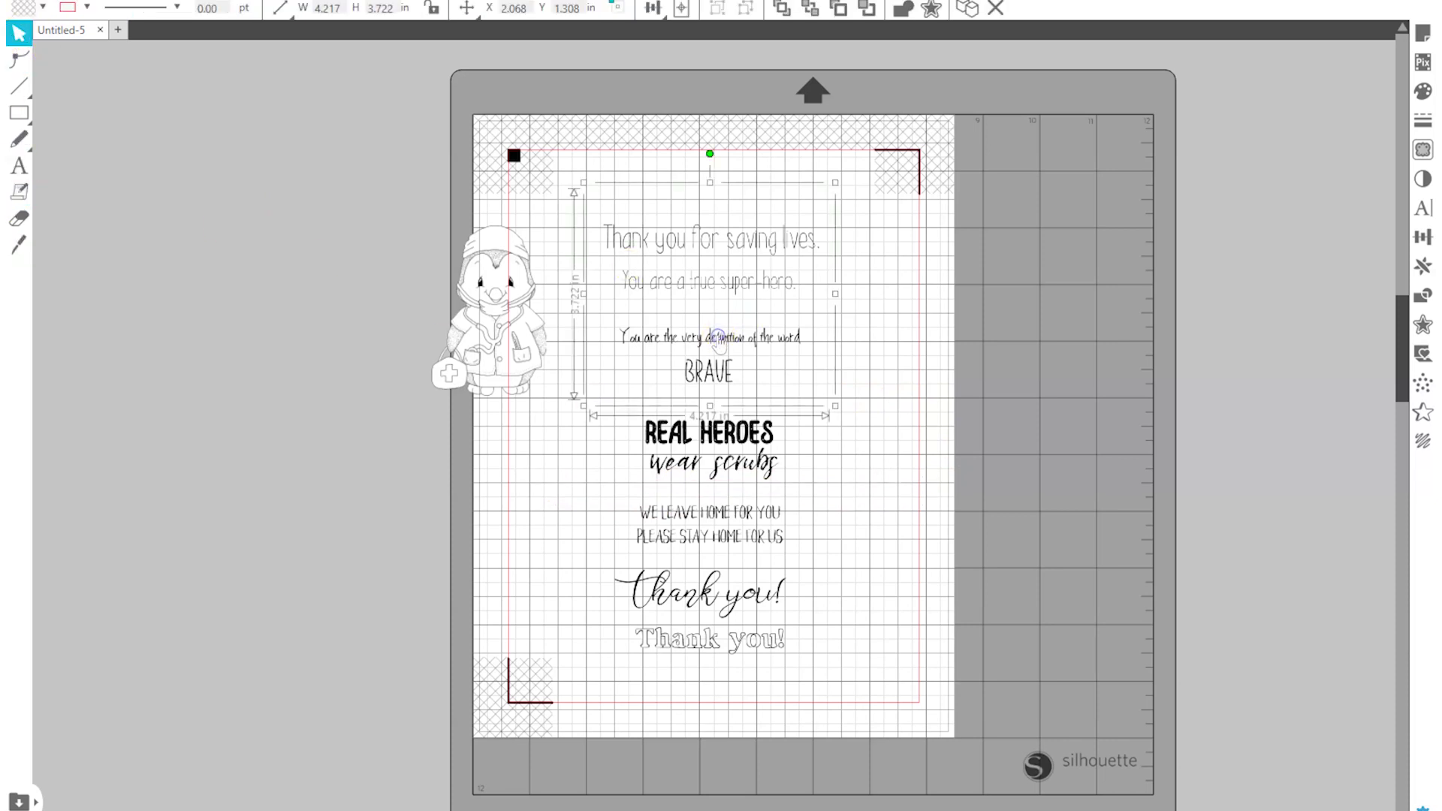
pyautogui.press('Delete')
pyautogui.click(744, 570)
pyautogui.press('Delete')
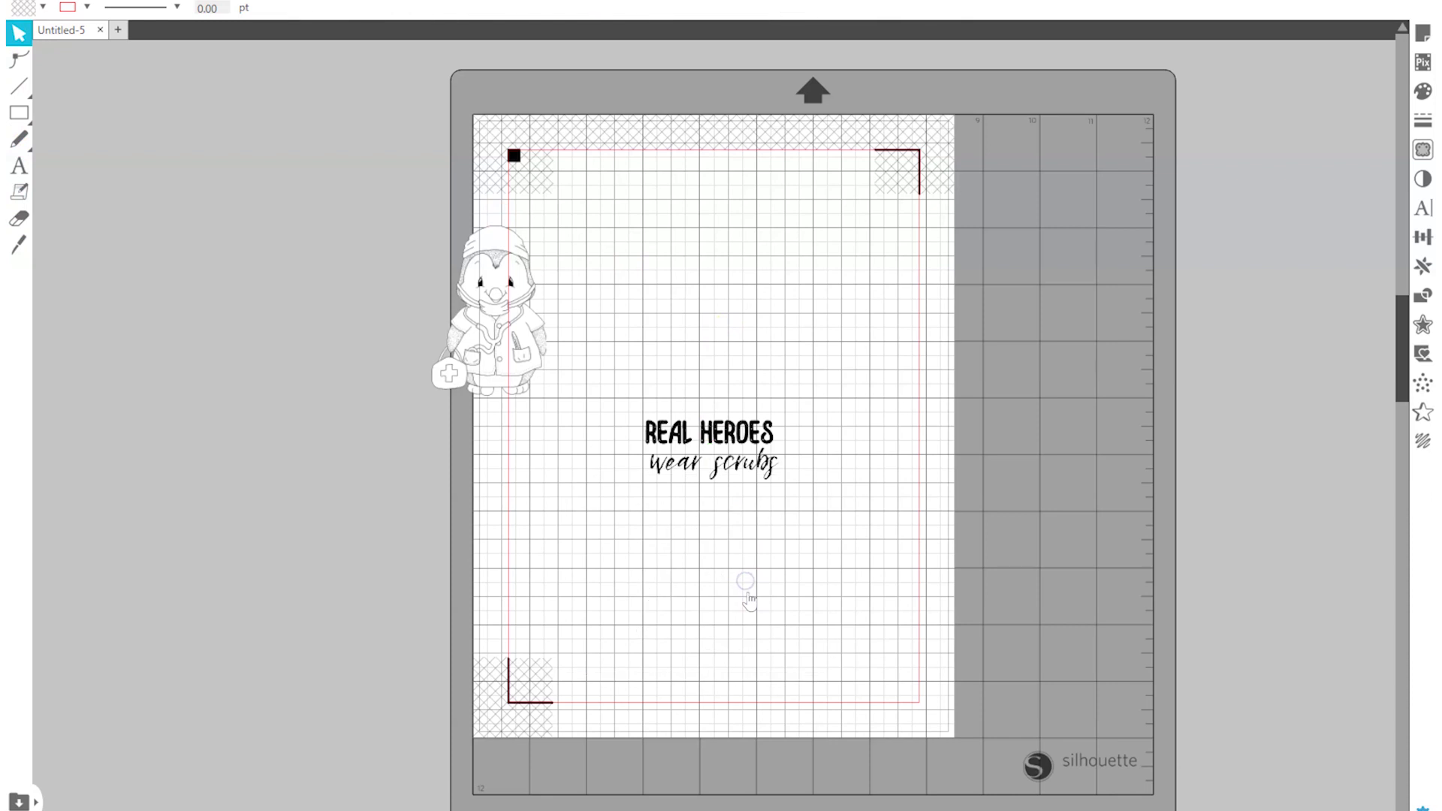
# Step: Move the penguin back inside the cut border at about X 1.36 in, Y 2.04 in, and the sentiment beneath it at about X 0.37 in, Y 6.80 in
pyautogui.moveTo(747, 443); pyautogui.dragTo(674, 588)
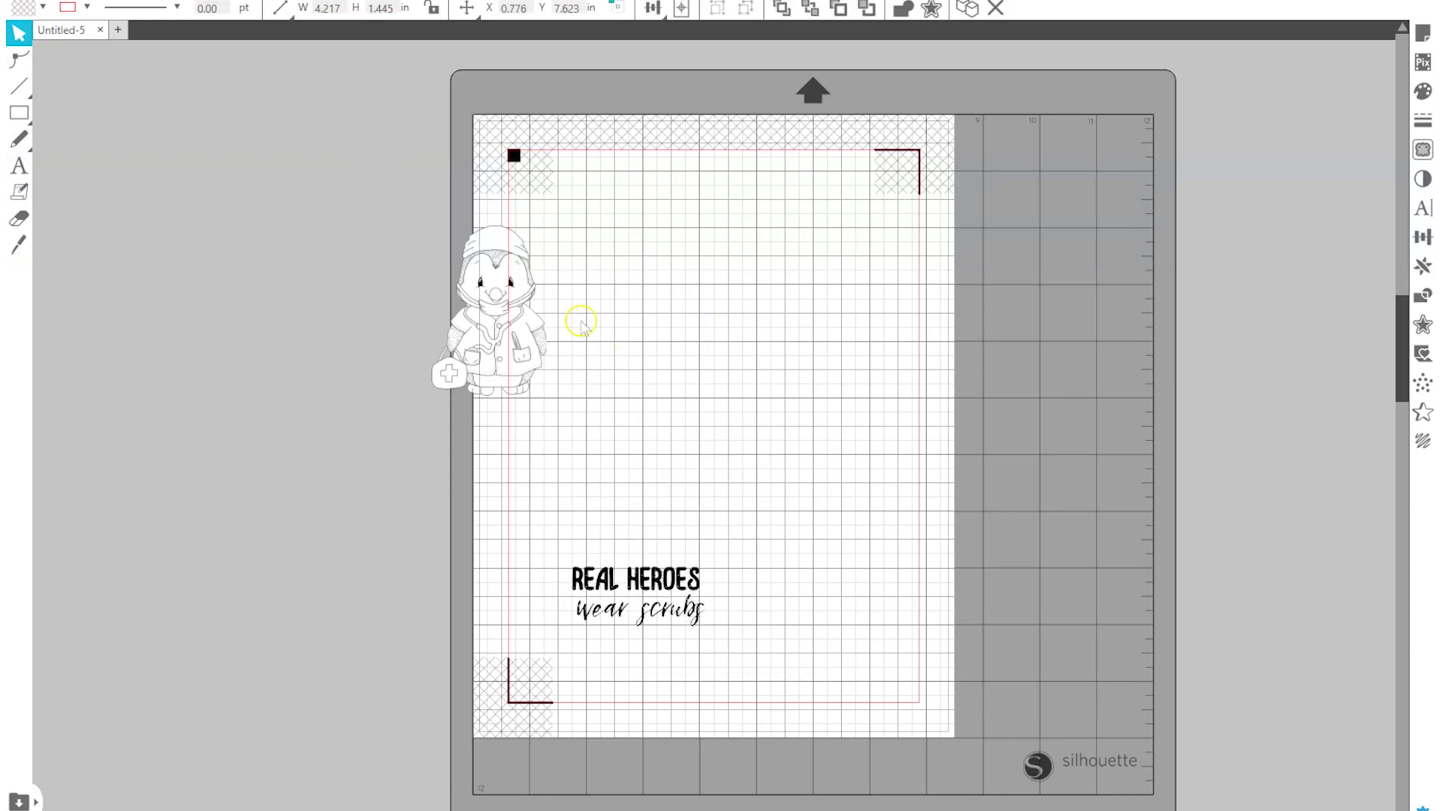
pyautogui.click(552, 332)
pyautogui.moveTo(537, 352); pyautogui.dragTo(656, 353)
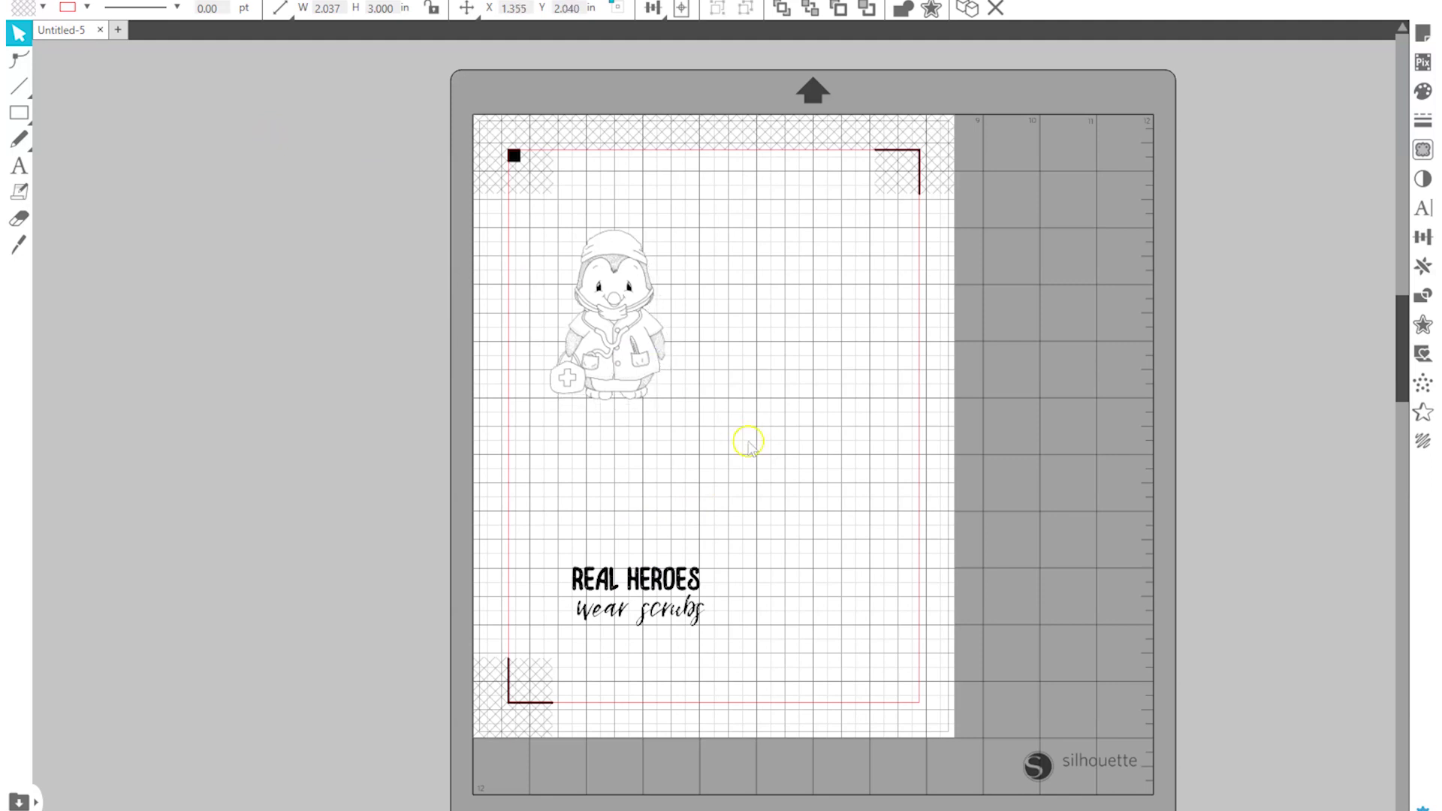
pyautogui.moveTo(614, 612); pyautogui.dragTo(593, 567)
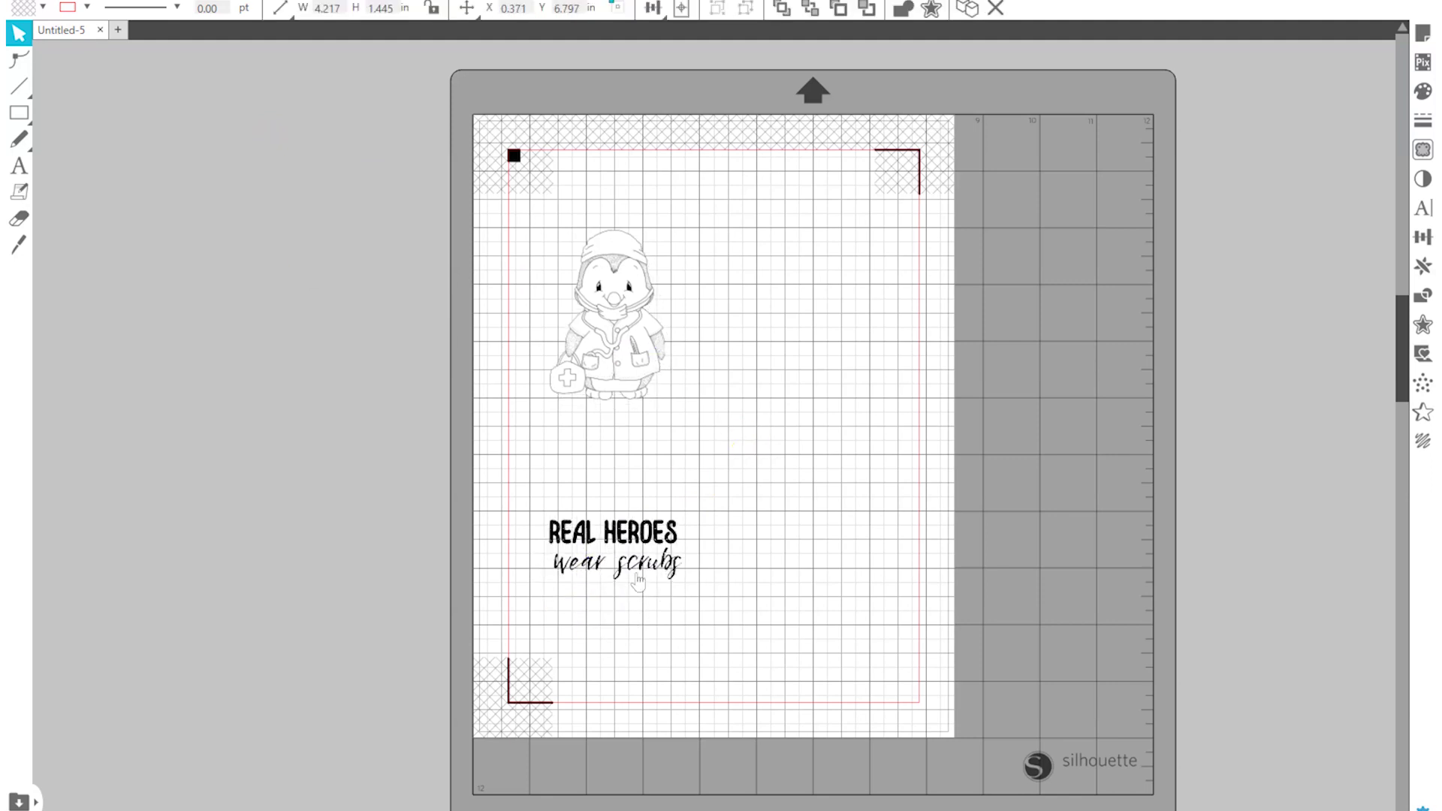
# Step: Duplicate the "REAL HEROES wear scrubs" sentiment and place the copy beside the original at about X 3.66 in, Y 6.89 in
pyautogui.rightClick(637, 564)
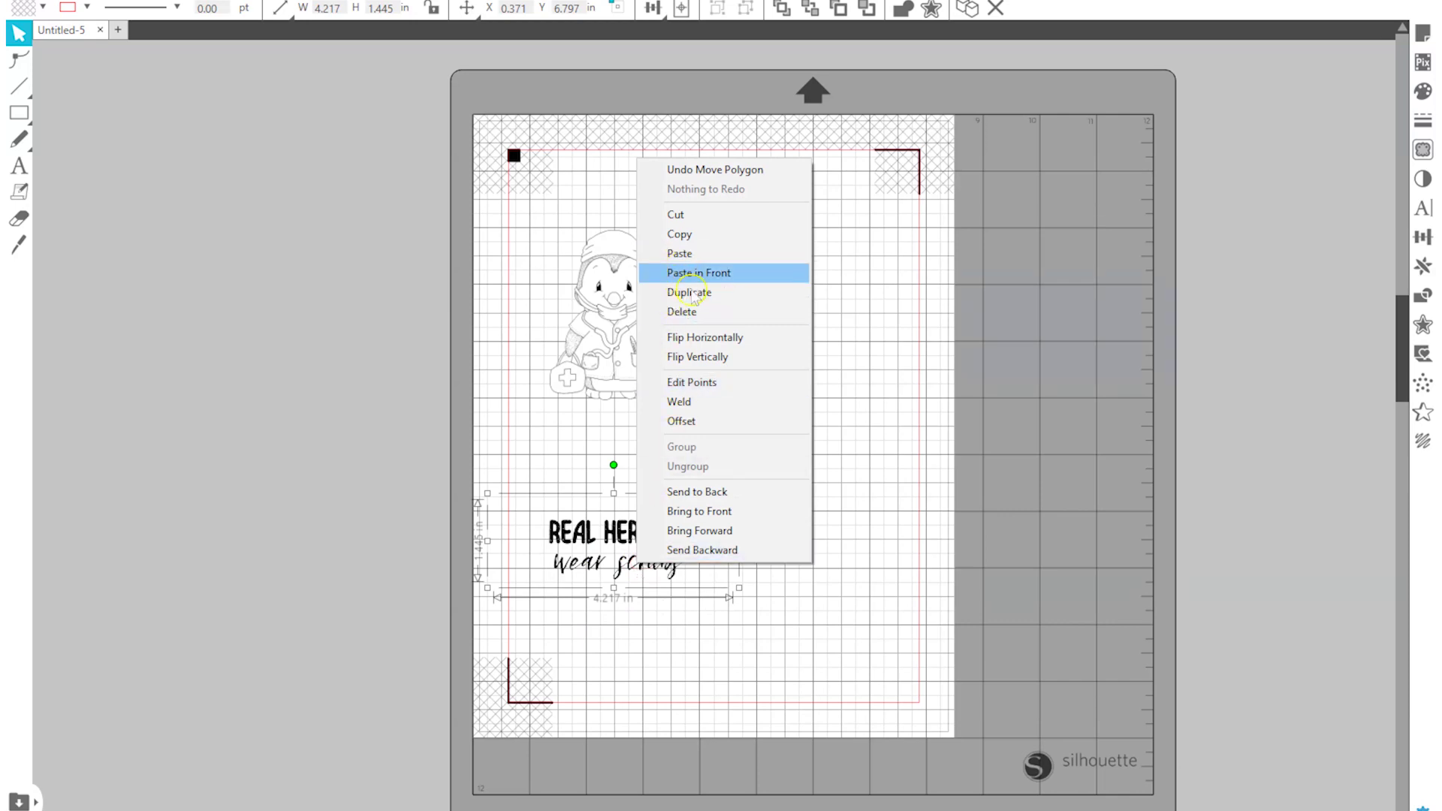
pyautogui.click(691, 294)
pyautogui.moveTo(608, 539); pyautogui.dragTo(804, 544)
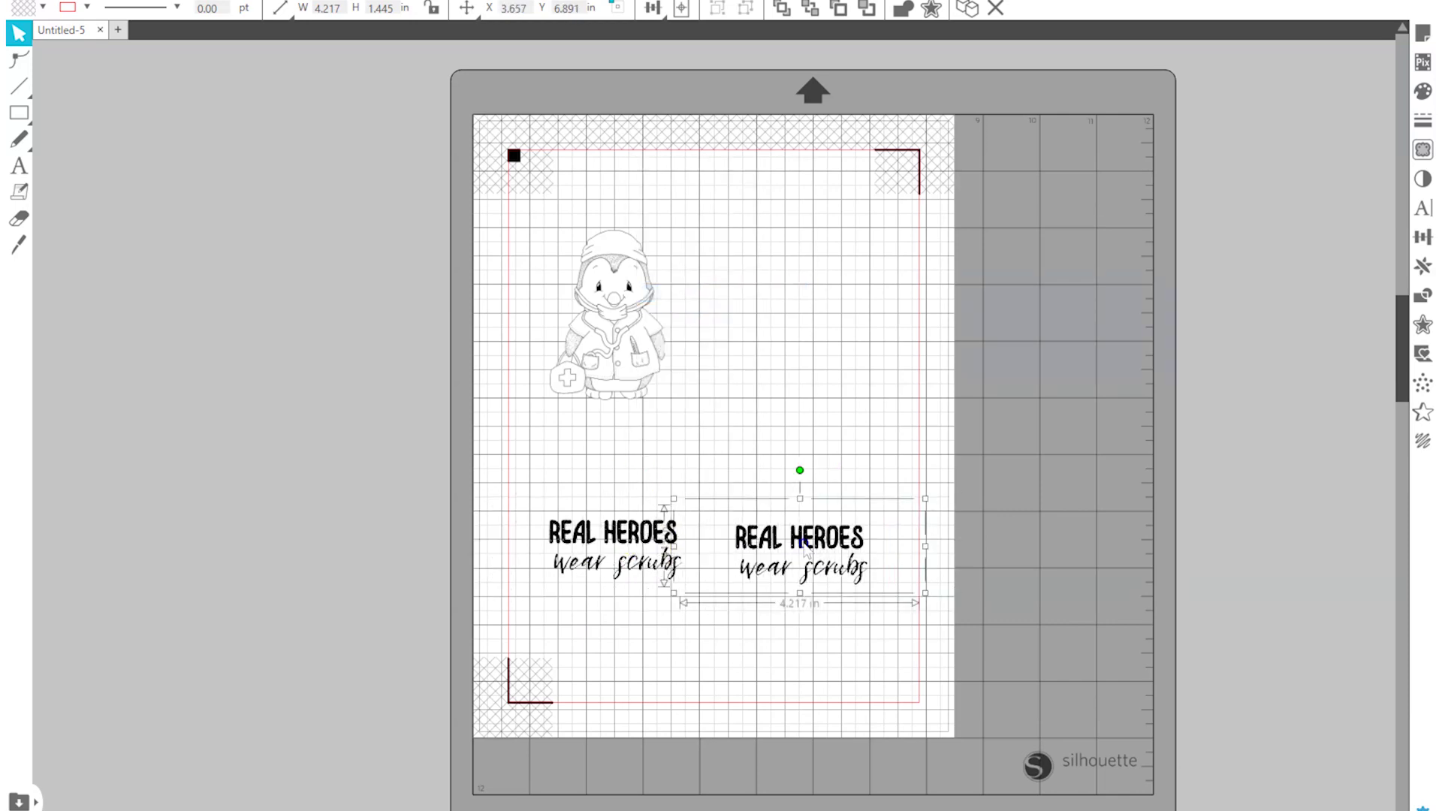
pyautogui.click(718, 650)
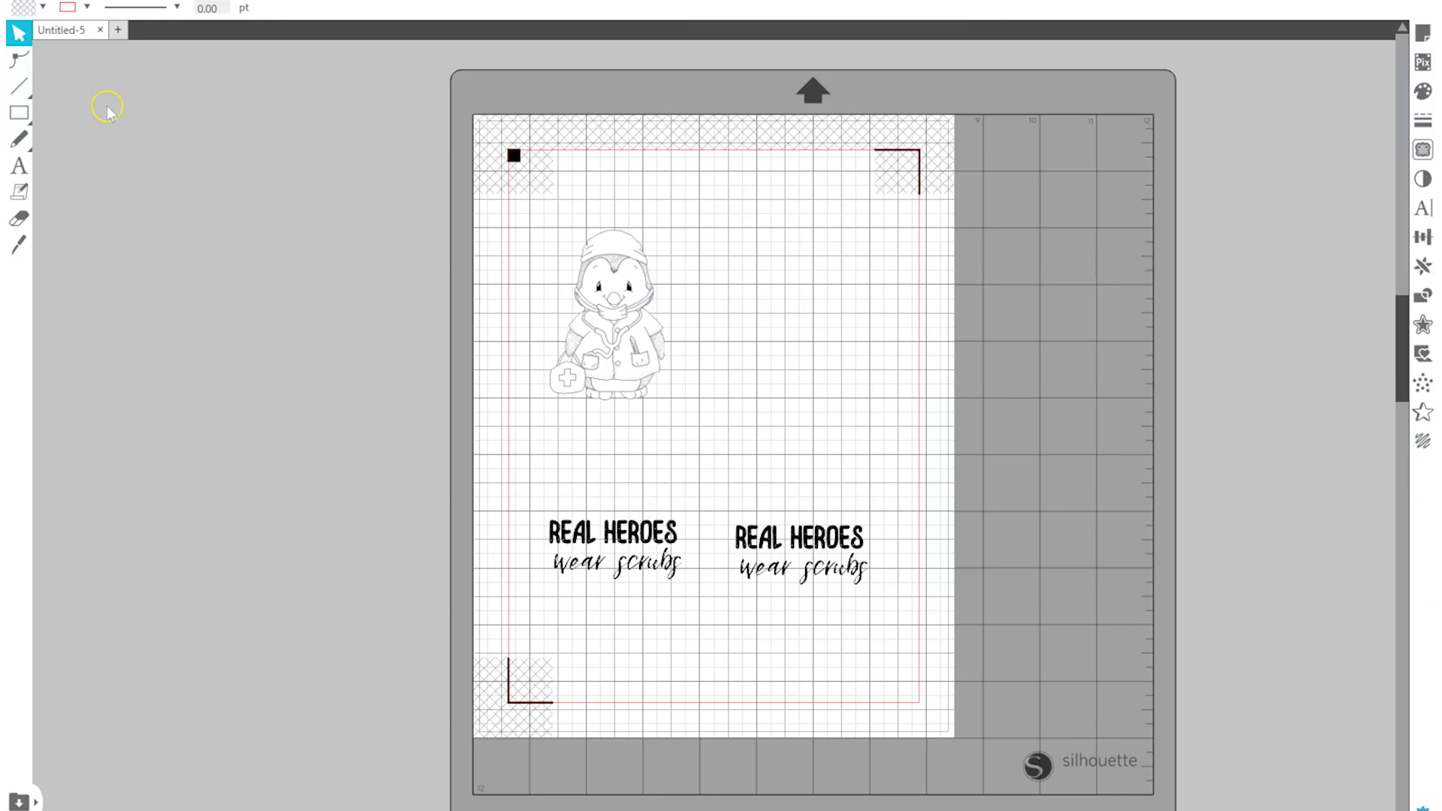
# Step: Merge the "Penguin Nurse copy" image beside the doctor at about X 4.89 in, Y 2.07 in, and level the sentiment beneath it with its neighbour
pyautogui.hotkey('alt', 'f')
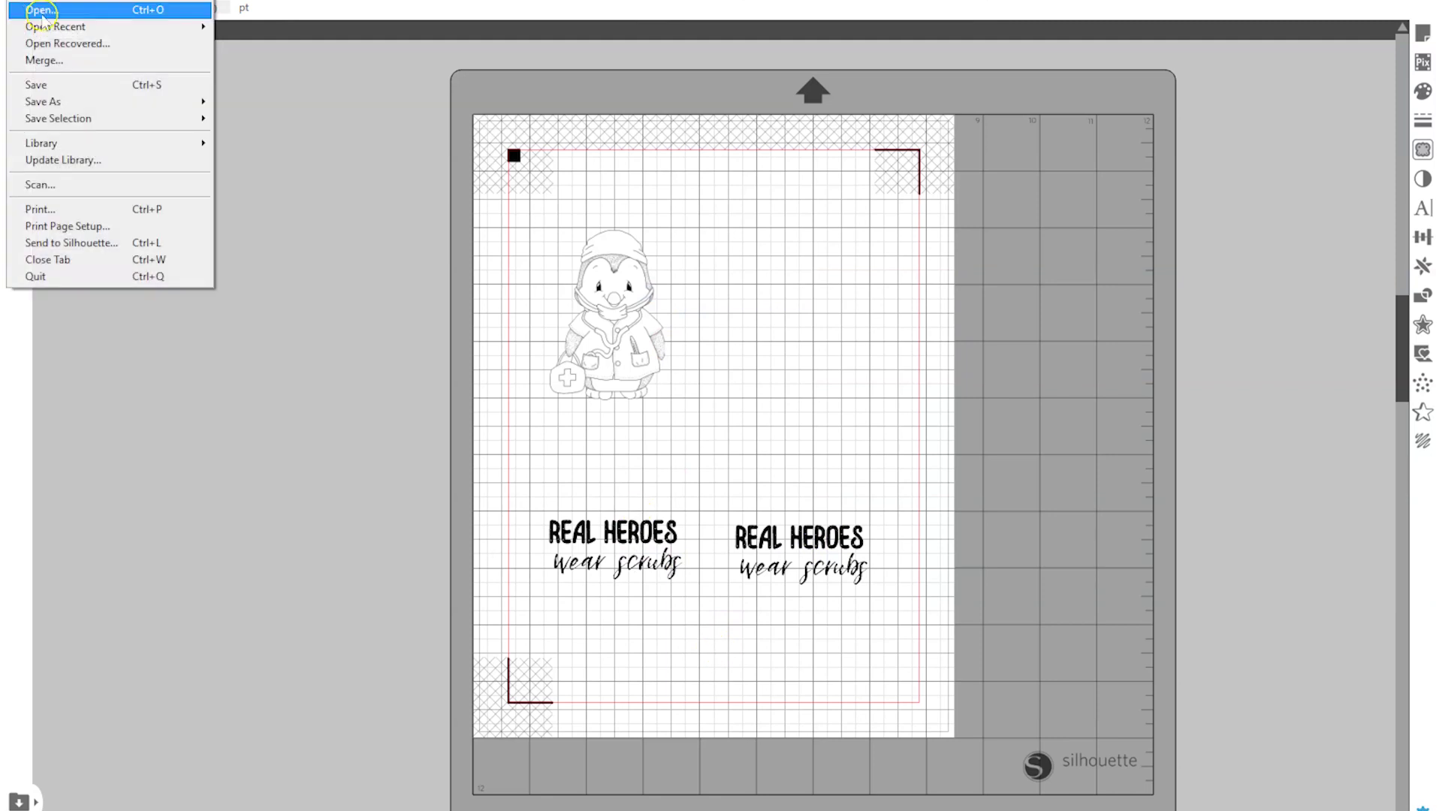
pyautogui.click(43, 60)
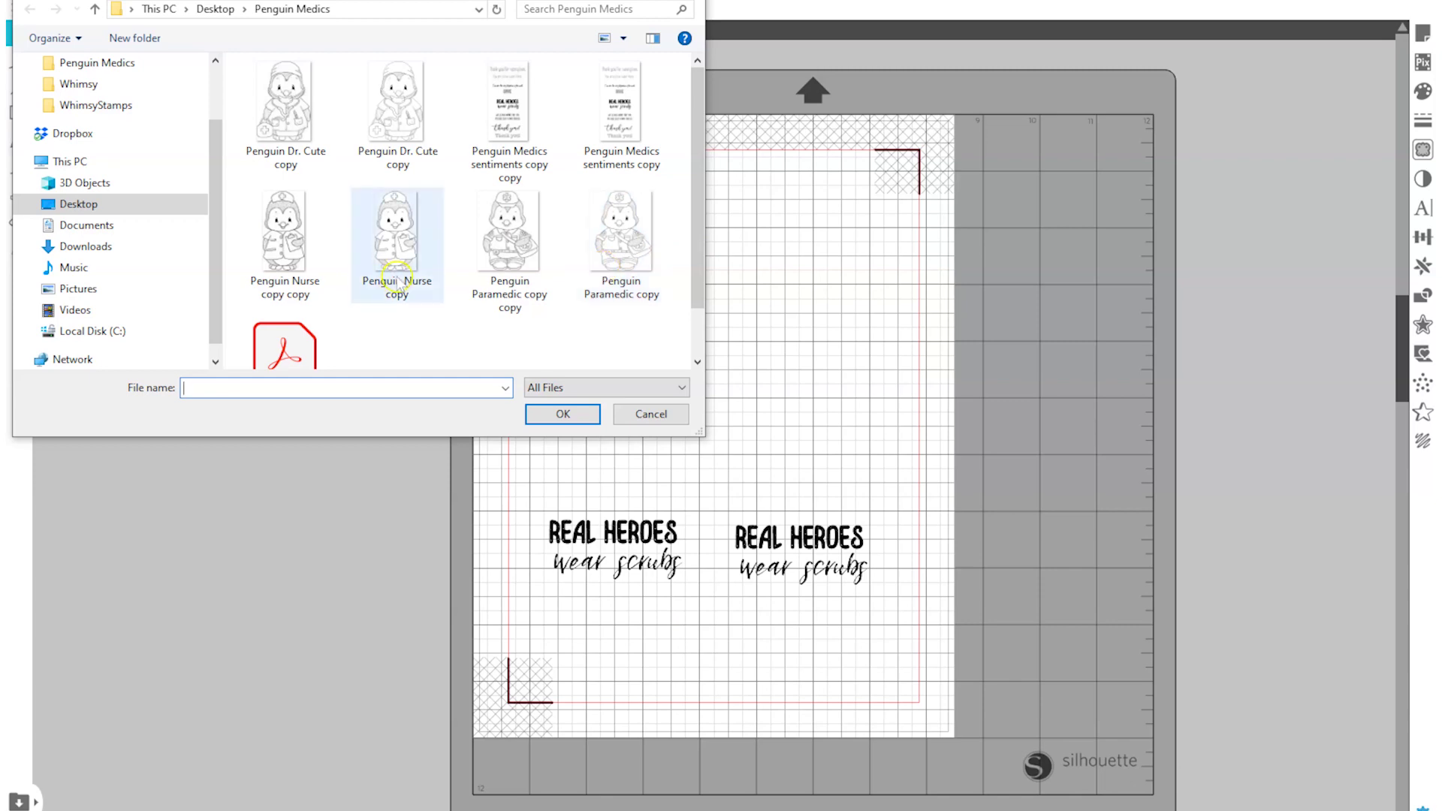
pyautogui.click(397, 279)
pyautogui.doubleClick(396, 279)
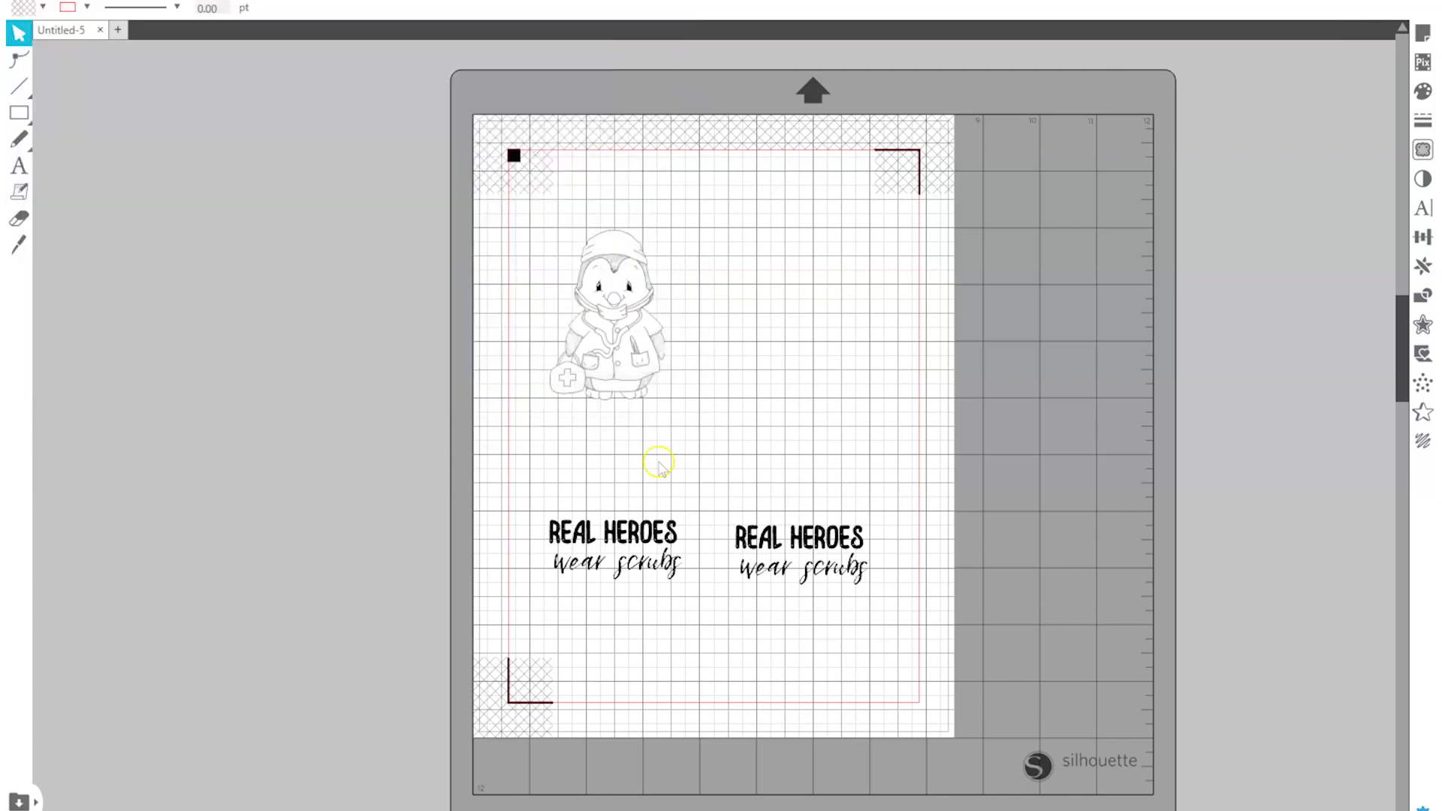
pyautogui.click(658, 316)
pyautogui.moveTo(659, 316); pyautogui.dragTo(815, 359)
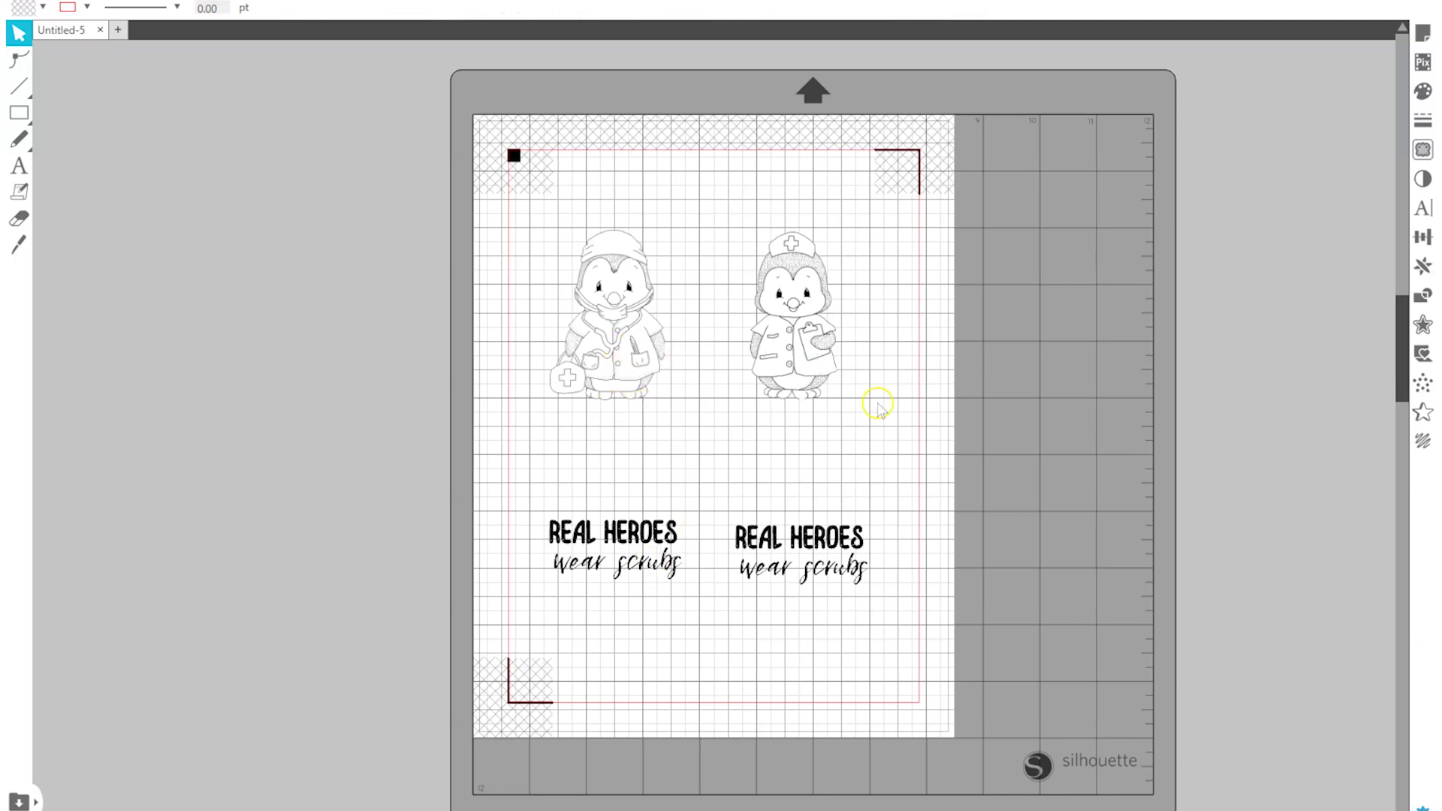
pyautogui.moveTo(801, 571); pyautogui.dragTo(801, 564)
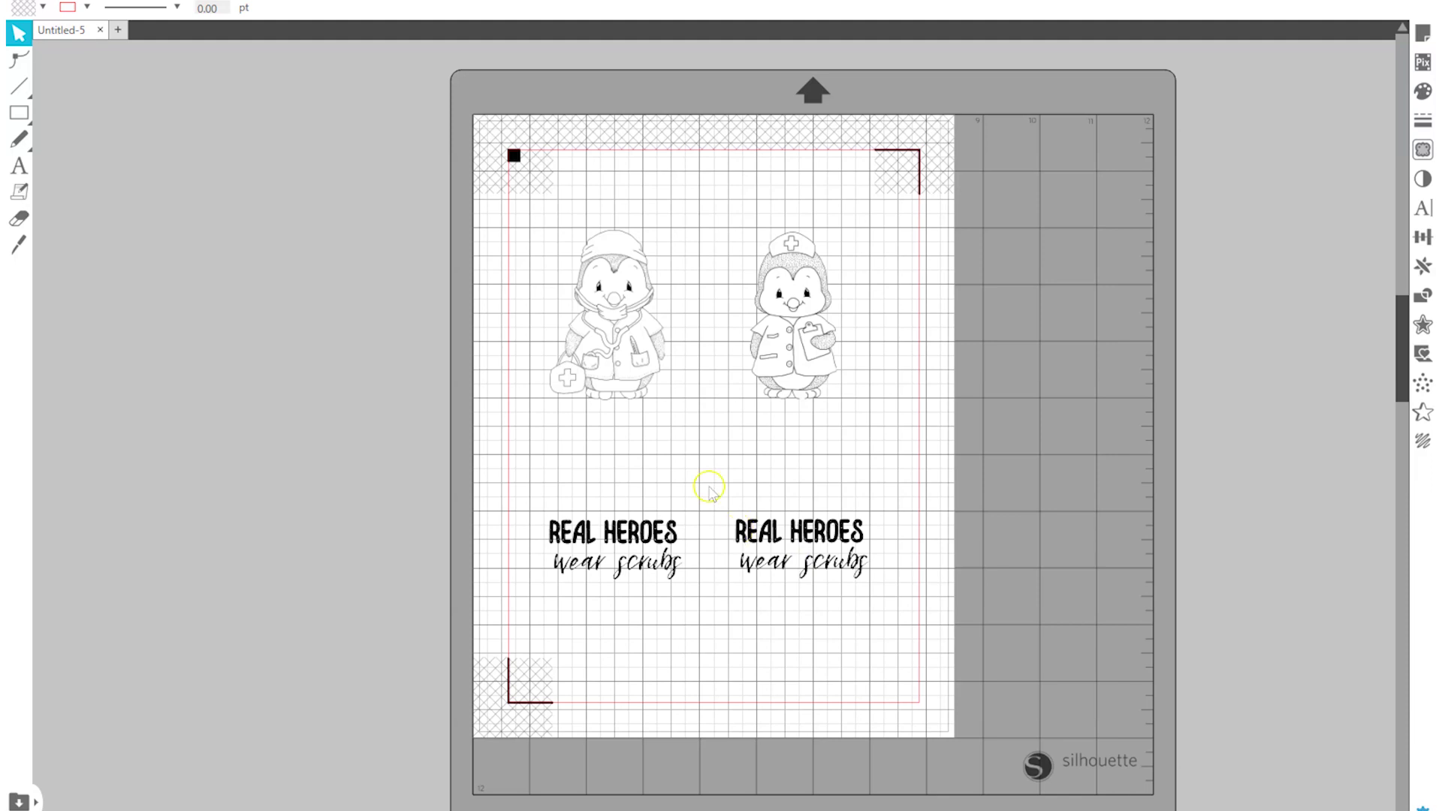
# Step: Define a trace area about 2.54 in wide around the doctor penguin, extending it above the cap
pyautogui.click(610, 371)
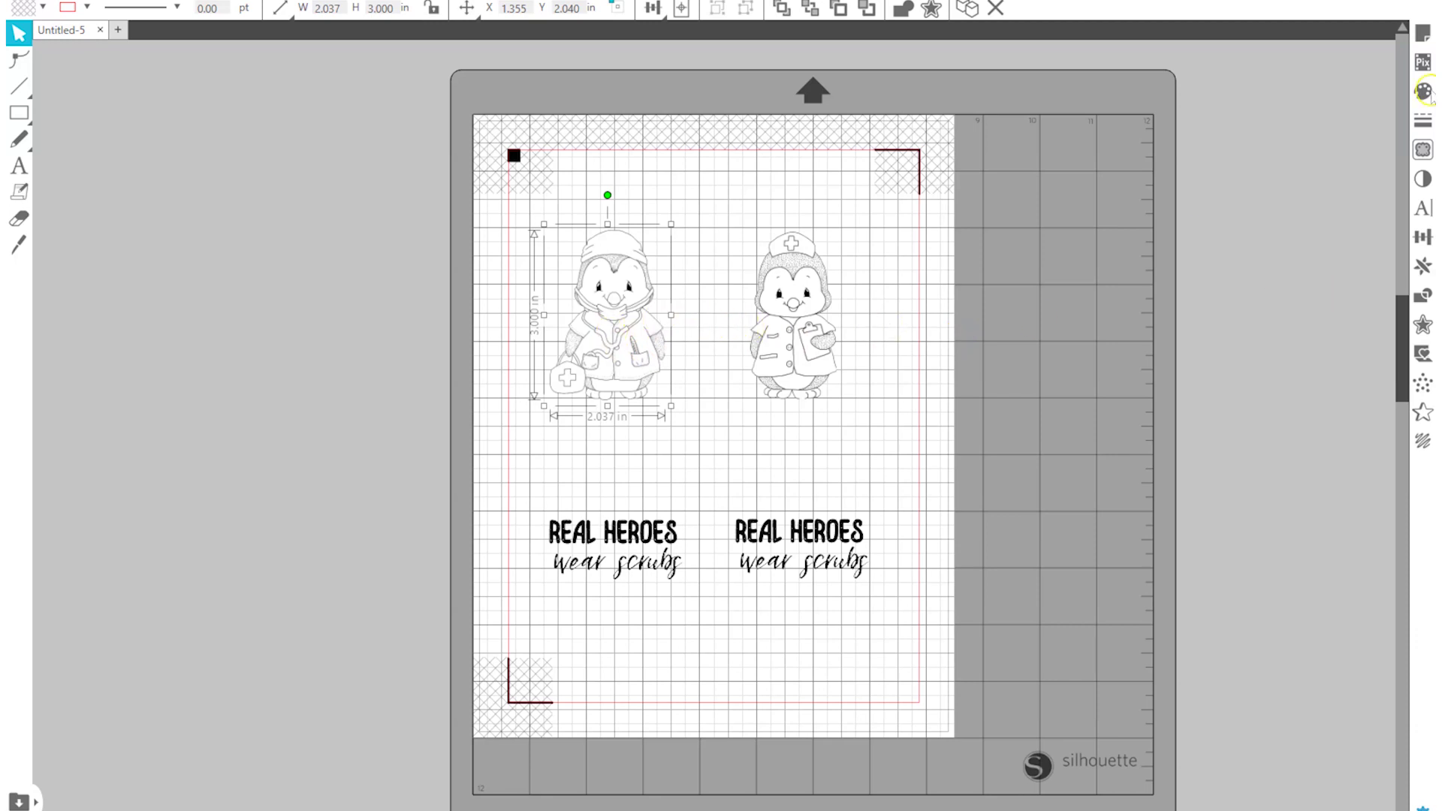
pyautogui.click(1422, 153)
pyautogui.click(1218, 129)
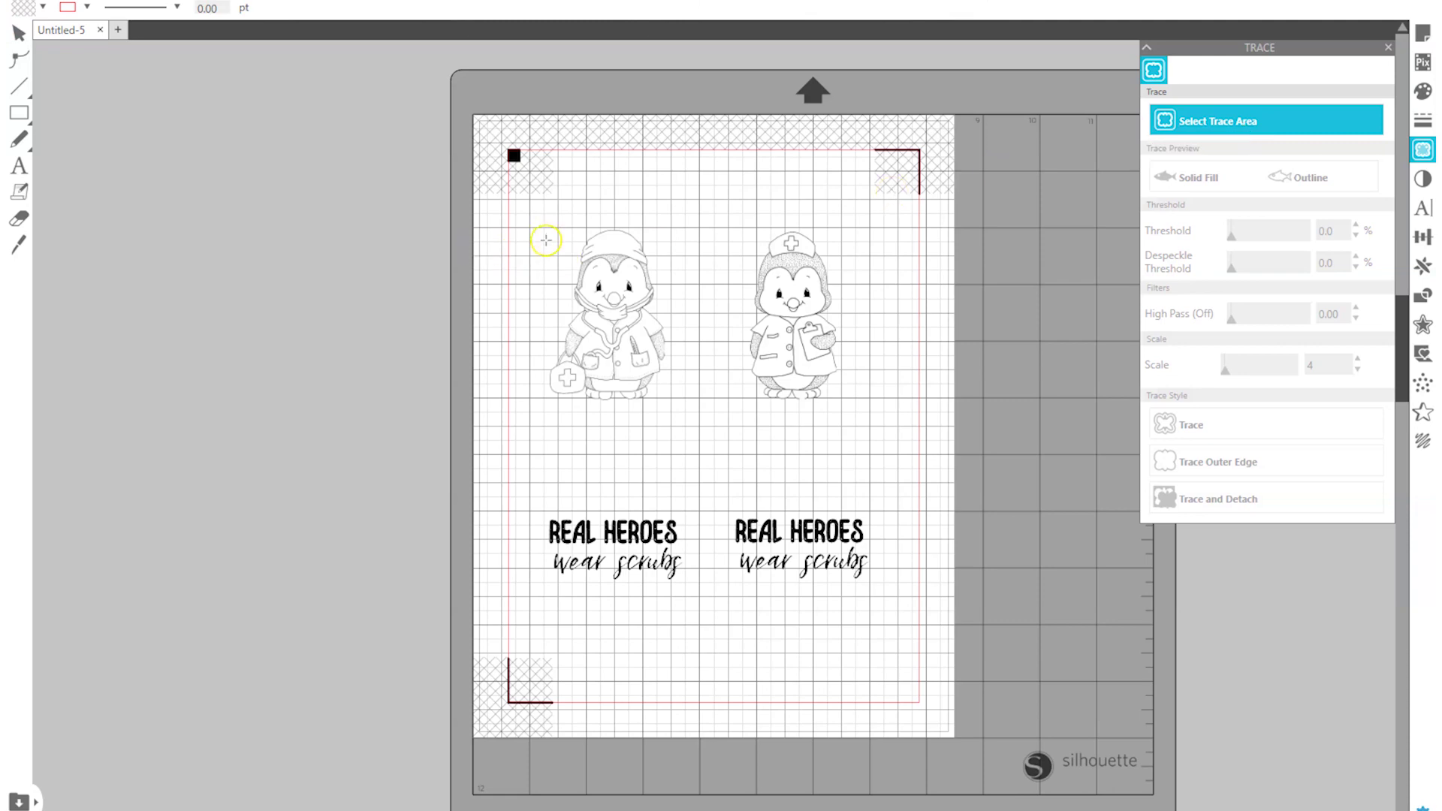
pyautogui.moveTo(541, 239)
pyautogui.mouseDown()
pyautogui.moveTo(676, 239)
pyautogui.moveTo(684, 414)
pyautogui.mouseUp()
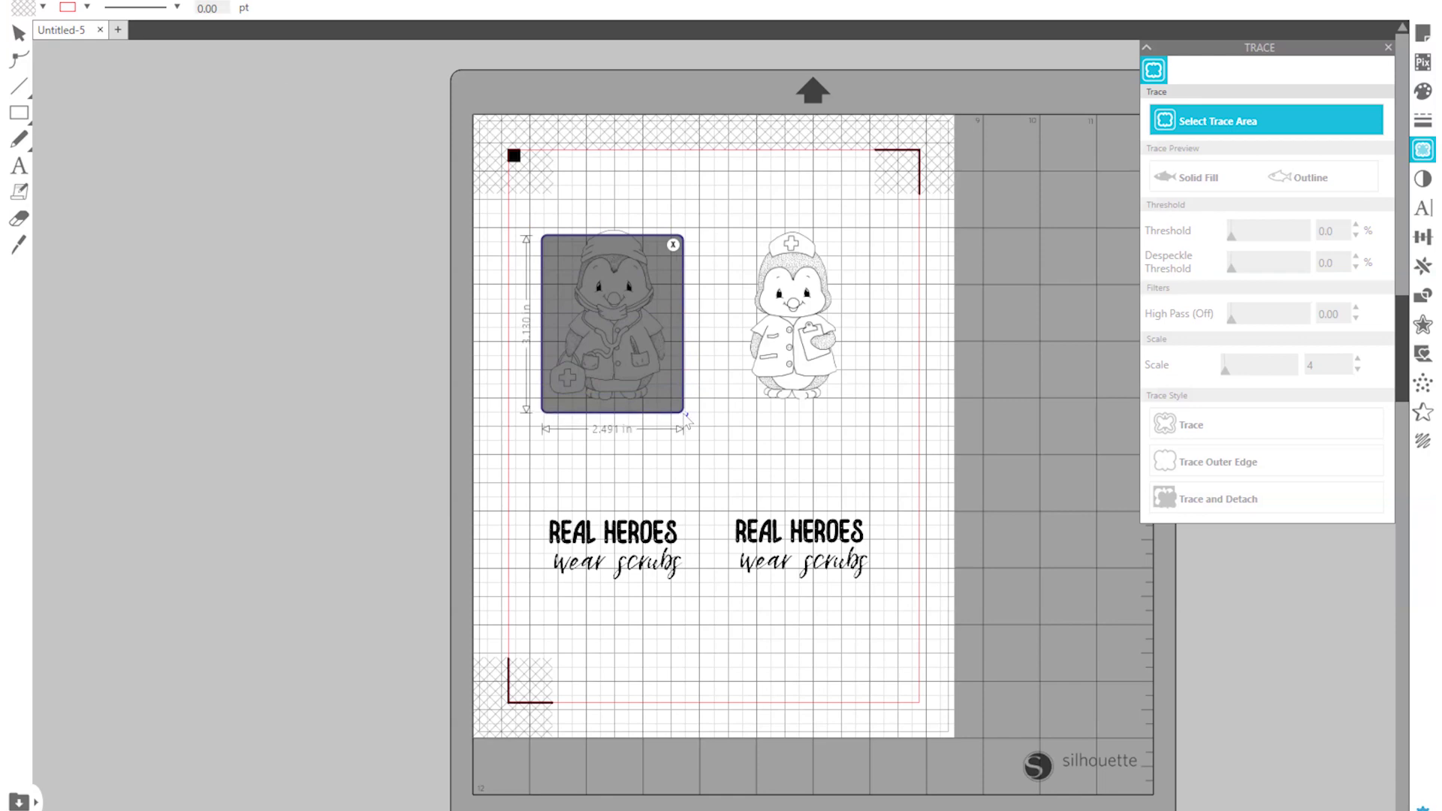
pyautogui.moveTo(685, 414); pyautogui.dragTo(687, 411)
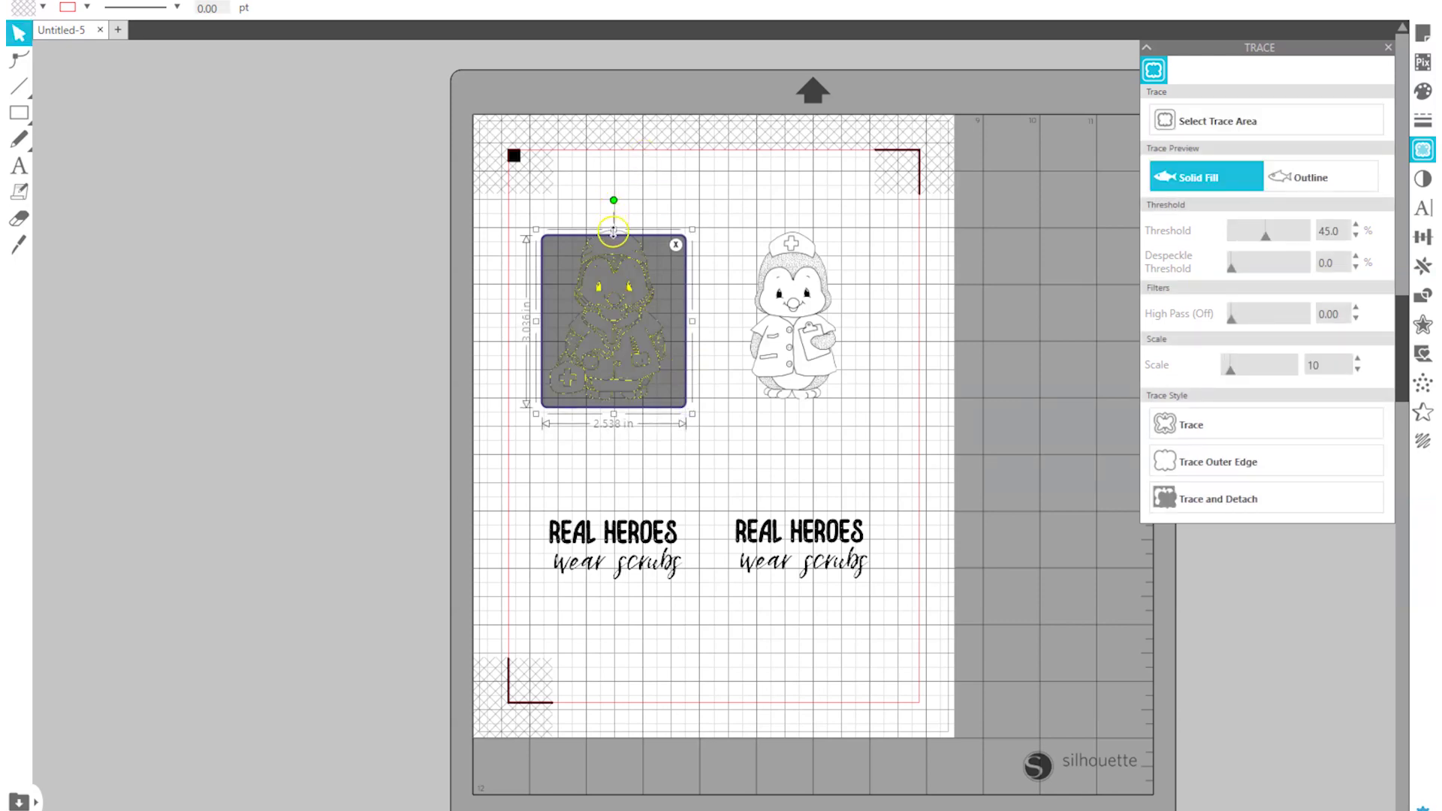
pyautogui.click(614, 239)
pyautogui.click(615, 244)
pyautogui.moveTo(614, 230); pyautogui.dragTo(614, 218)
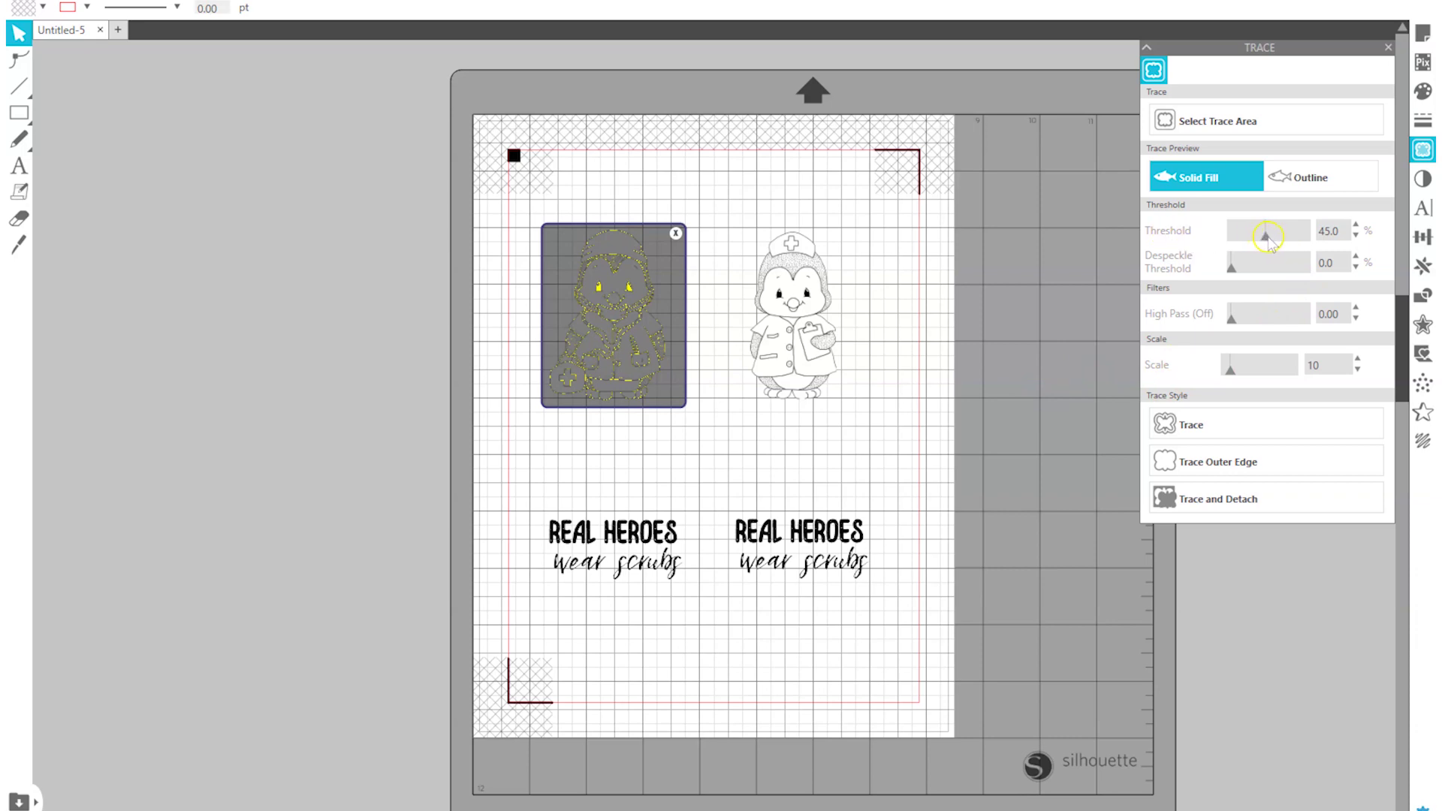
# Step: Trace the outer edge of the doctor penguin with a threshold of 100% and a scale of 22
pyautogui.moveTo(1268, 238); pyautogui.dragTo(1307, 238)
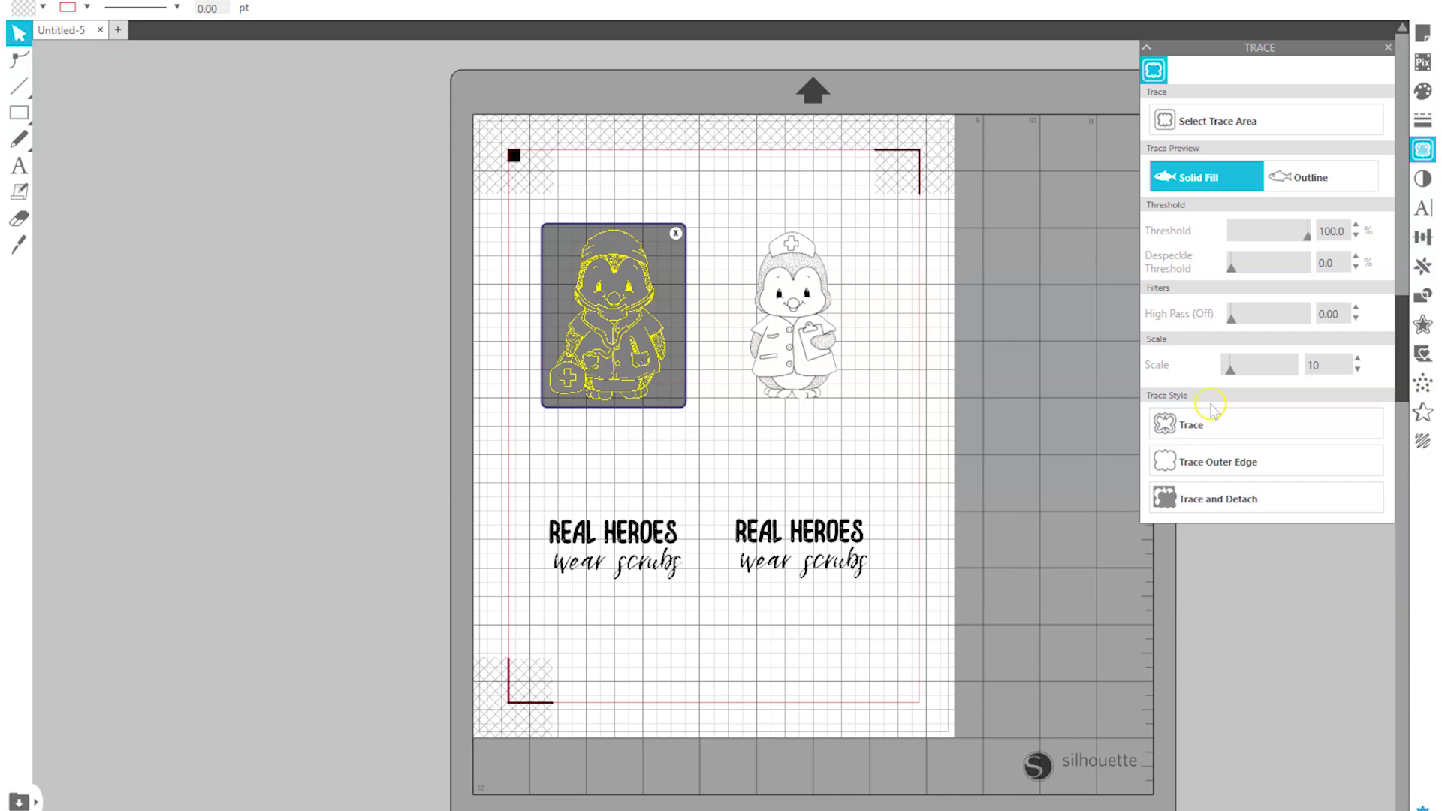
pyautogui.moveTo(1230, 367); pyautogui.dragTo(1242, 369)
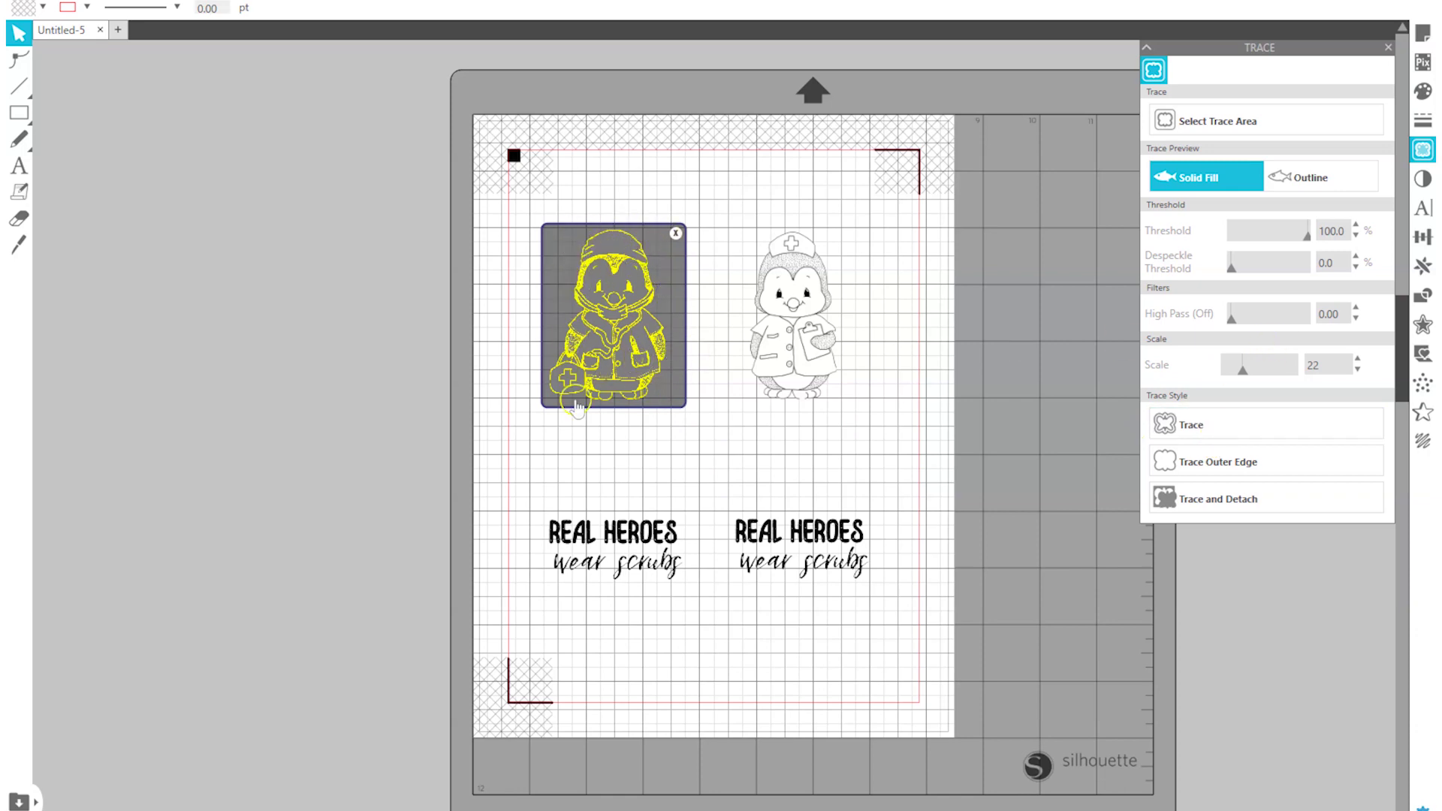
pyautogui.click(1211, 470)
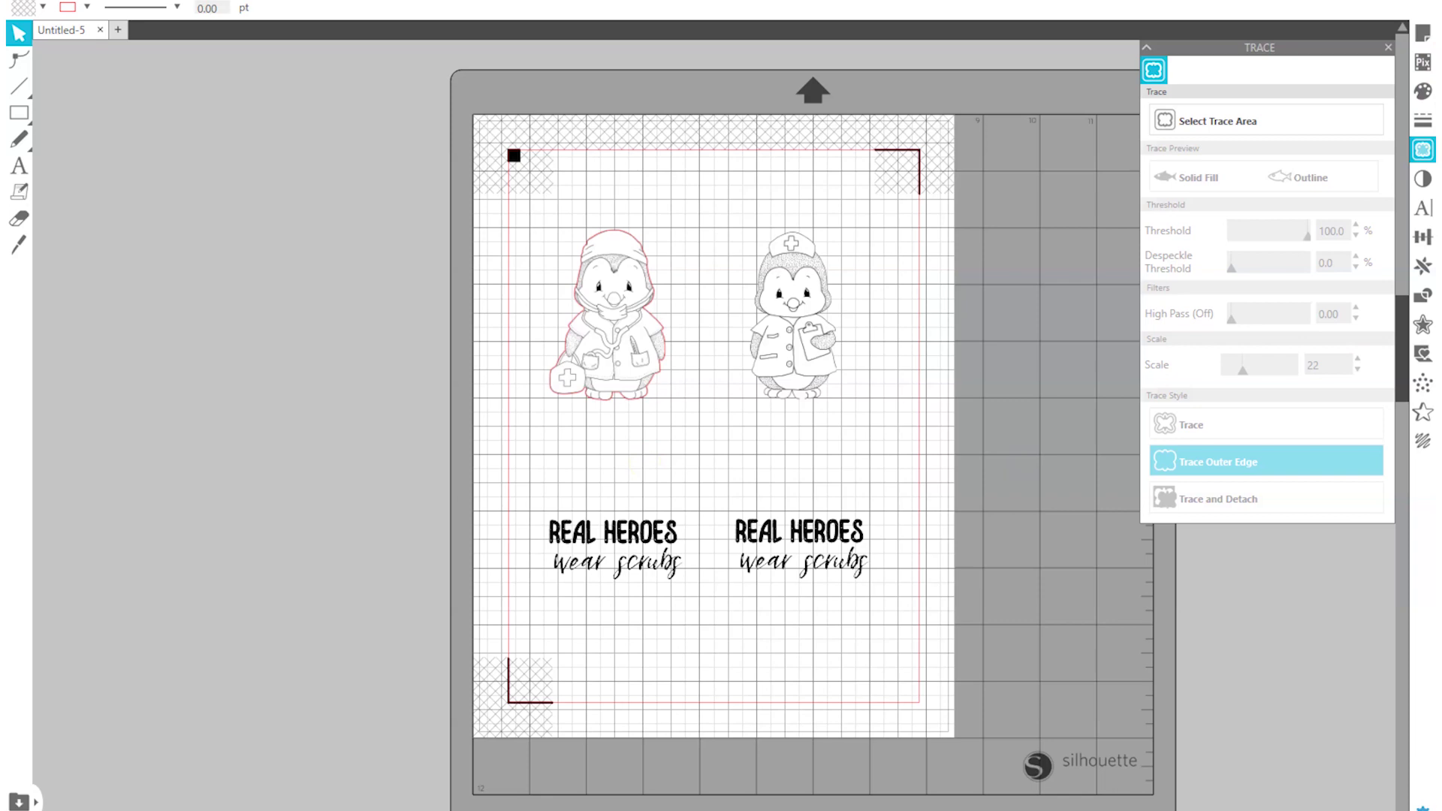
pyautogui.click(1388, 47)
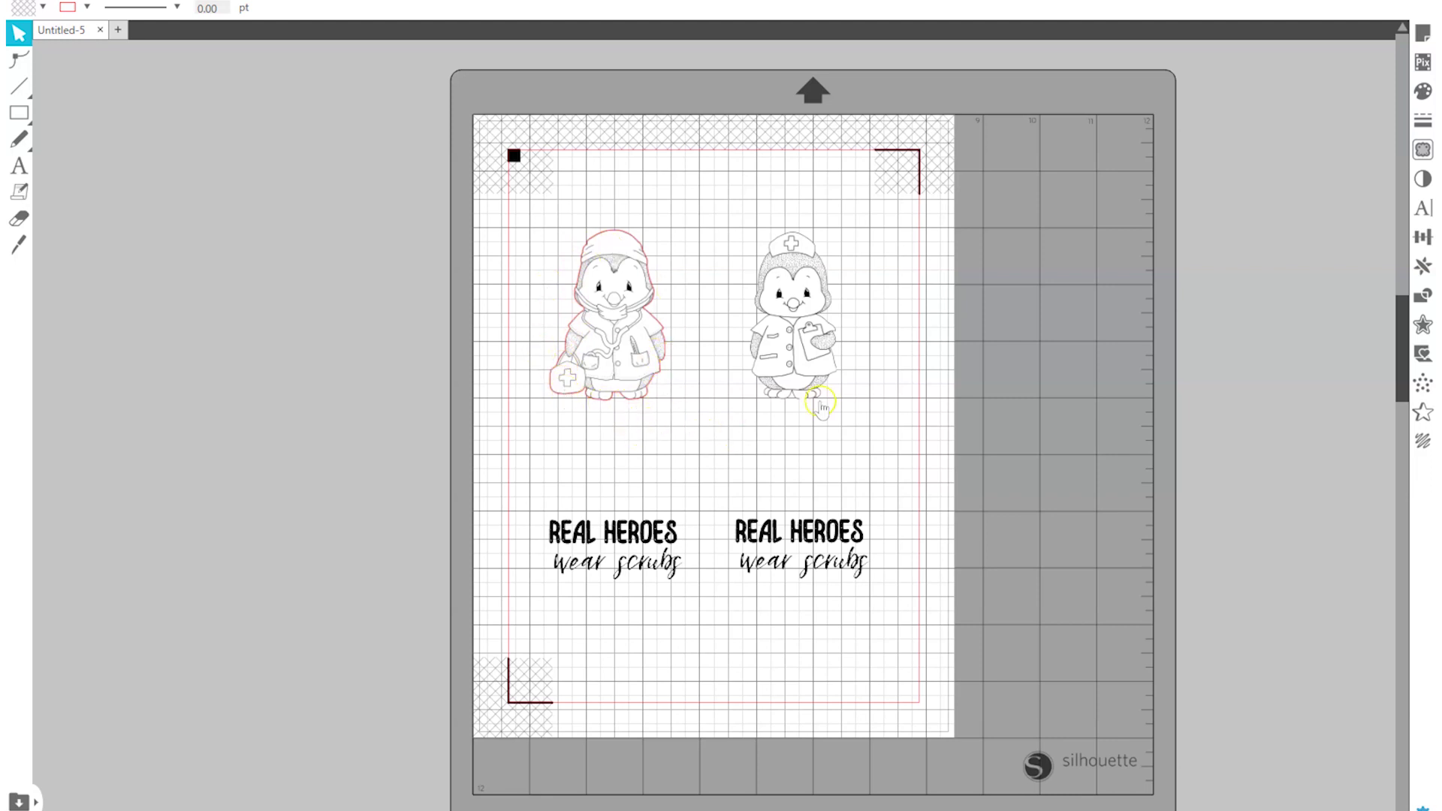
# Step: Define a trace area about 2.23 in wide and 3.32 in high around the whole nurse penguin
pyautogui.click(787, 334)
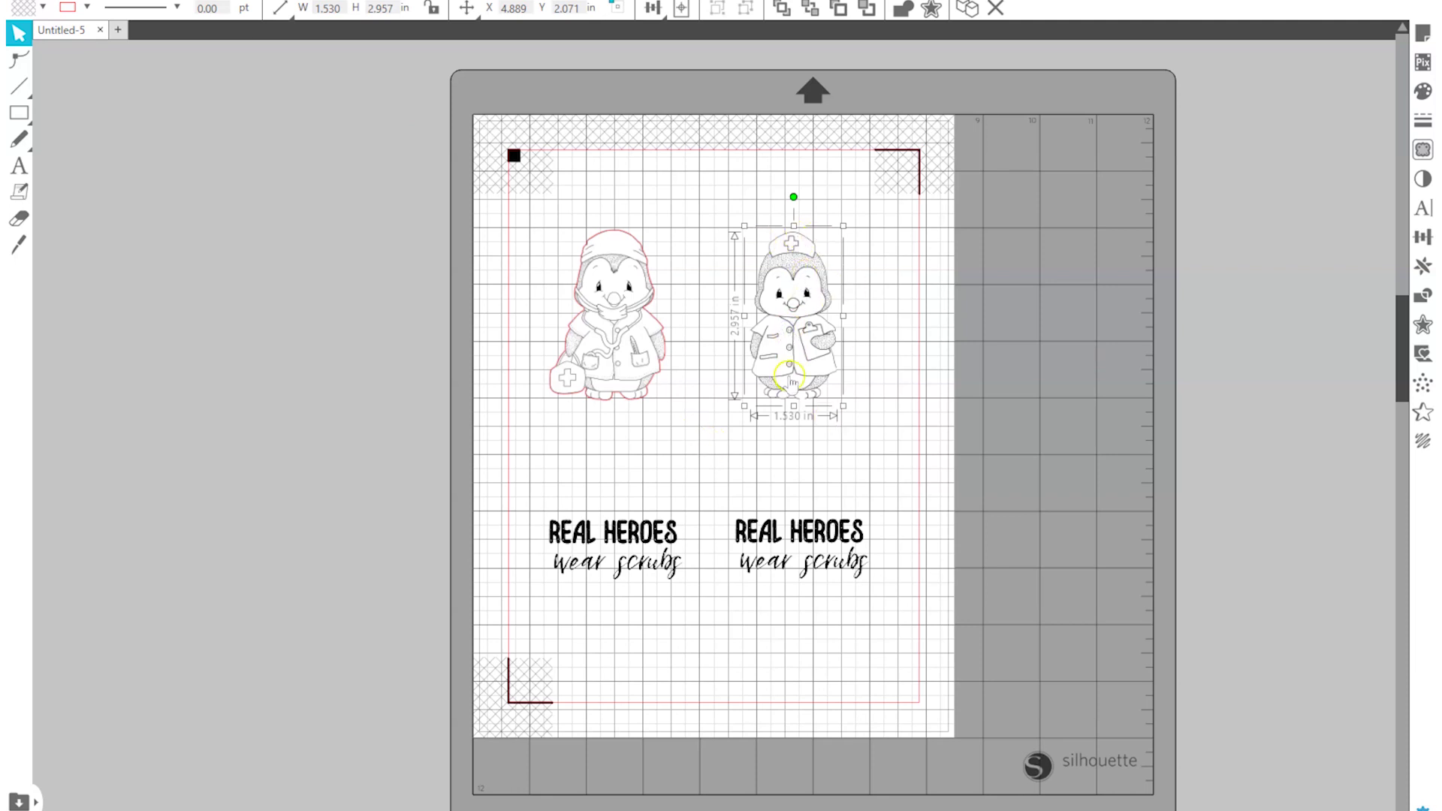
pyautogui.click(795, 308)
pyautogui.click(1422, 149)
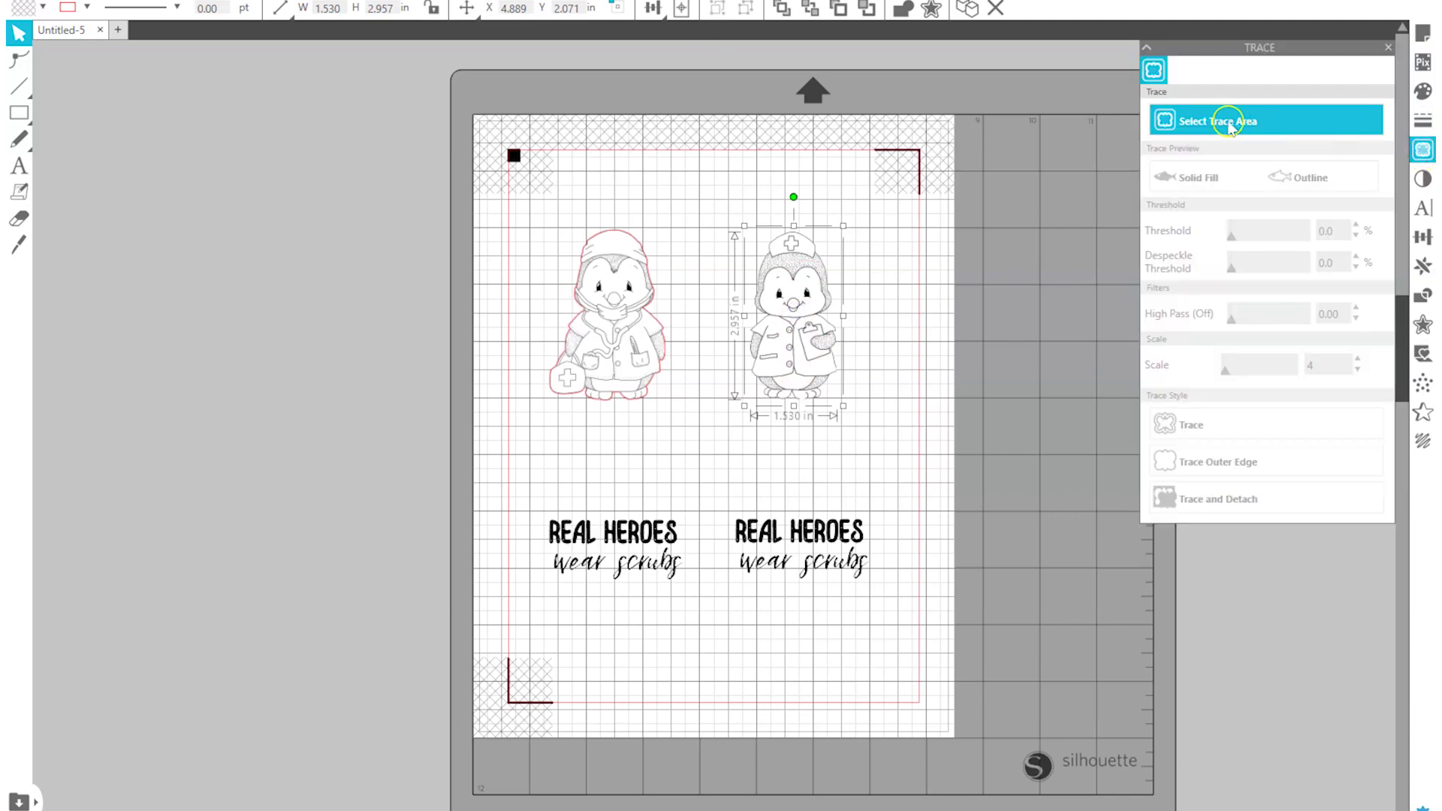
pyautogui.click(1211, 128)
pyautogui.moveTo(730, 218)
pyautogui.mouseDown()
pyautogui.moveTo(864, 259)
pyautogui.moveTo(858, 411)
pyautogui.mouseUp()
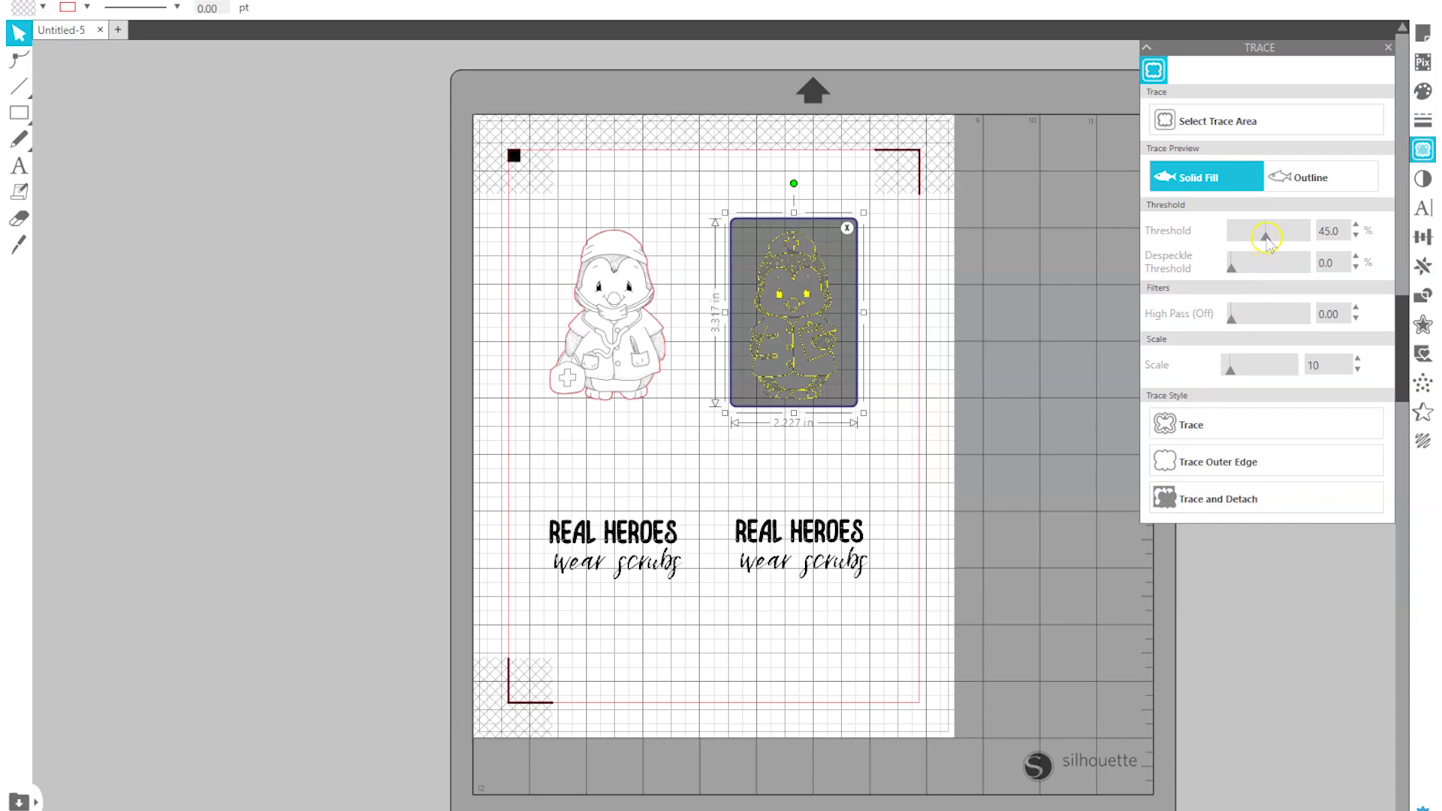
# Step: Trace the outer edge of the nurse penguin with a threshold of 100% and a scale of 40
pyautogui.moveTo(1267, 239); pyautogui.dragTo(1323, 238)
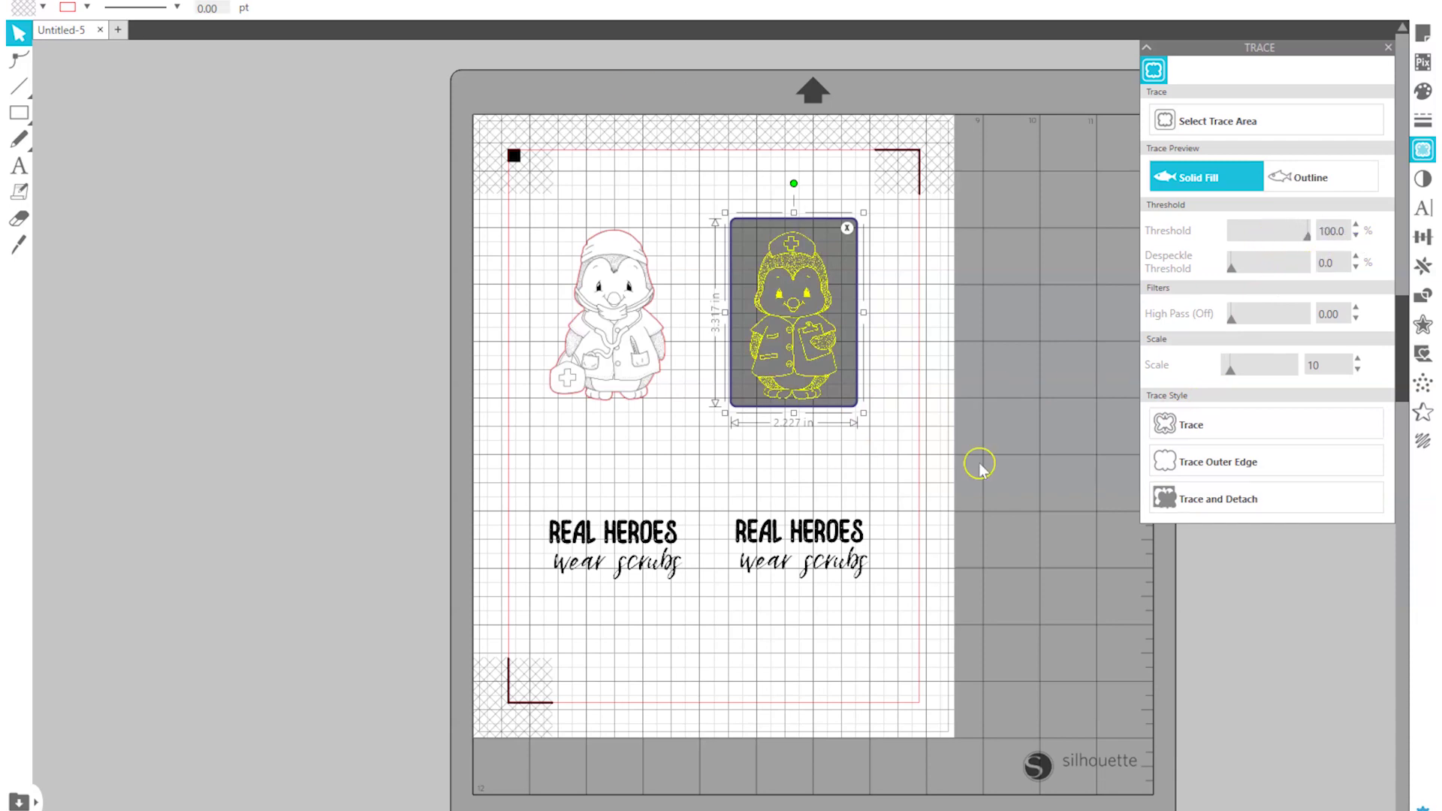
pyautogui.moveTo(1231, 374); pyautogui.dragTo(1262, 382)
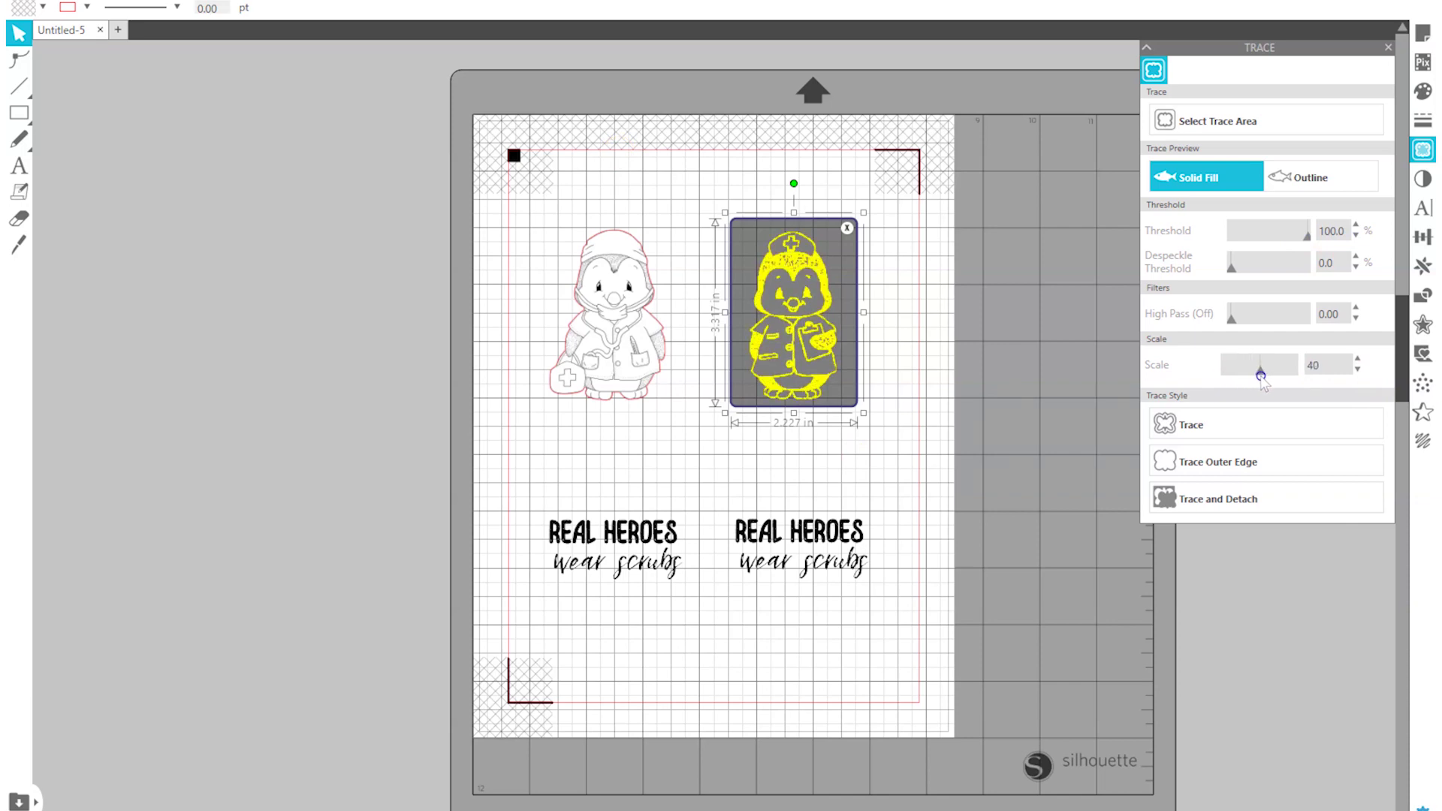
pyautogui.click(1065, 513)
pyautogui.click(1237, 464)
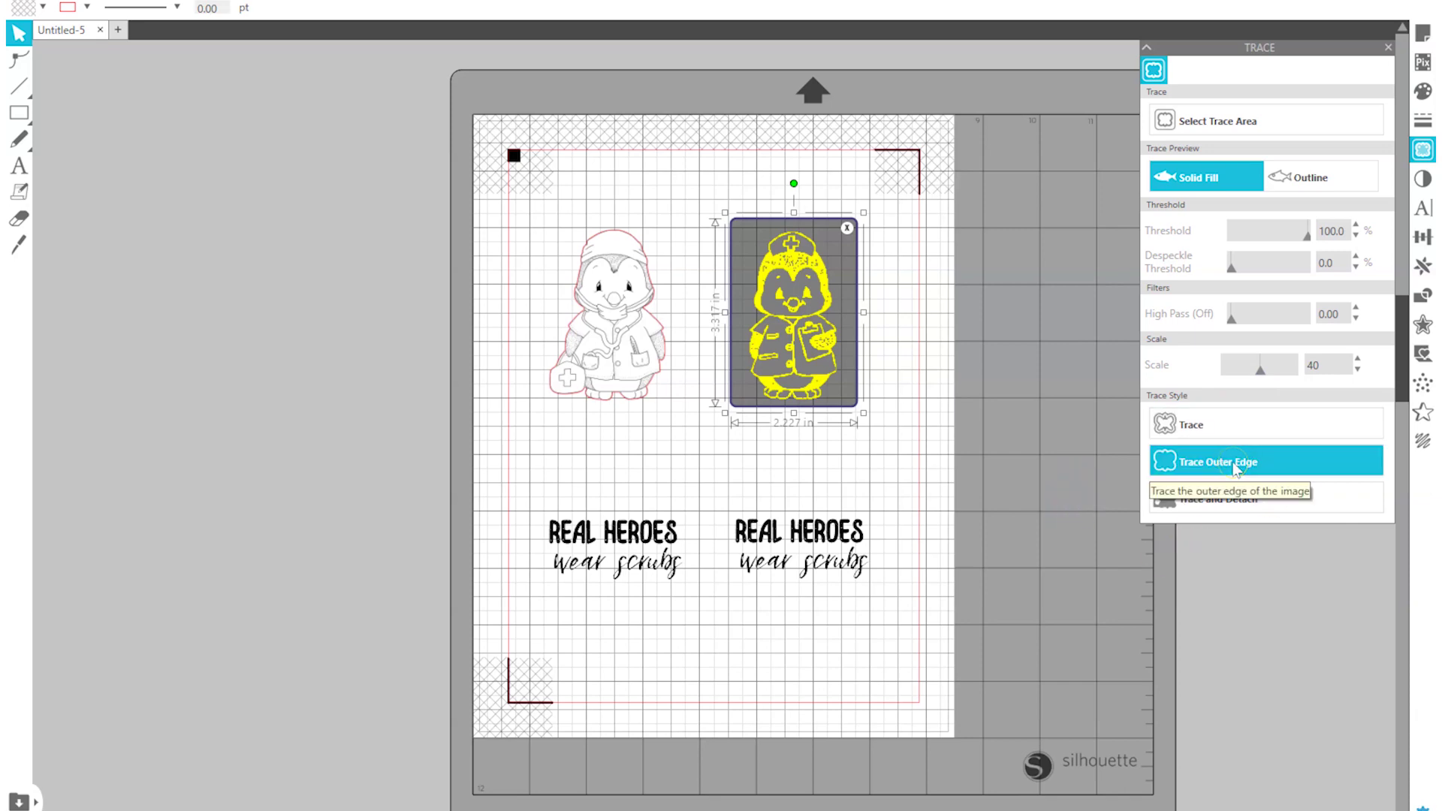
pyautogui.click(746, 258)
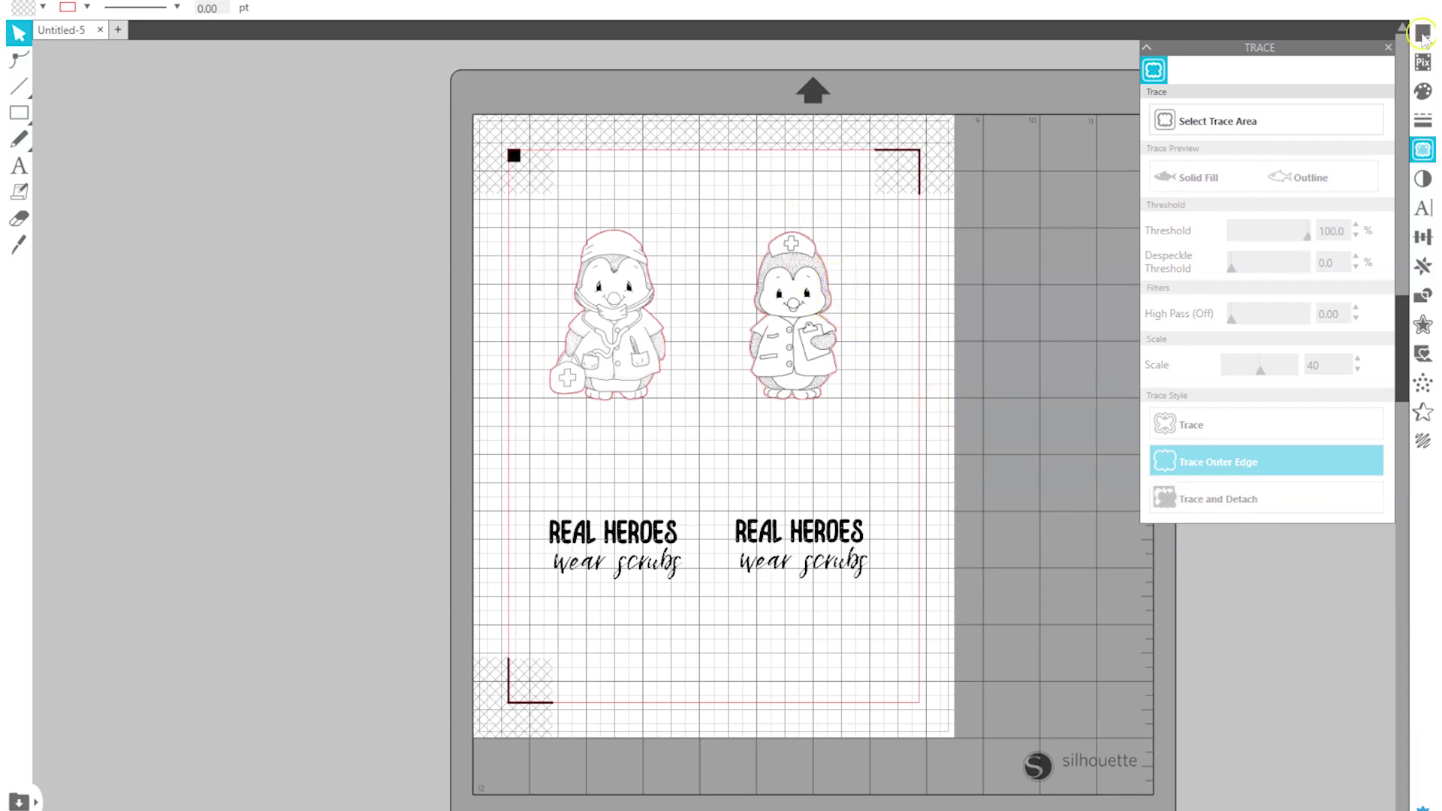
pyautogui.click(1388, 47)
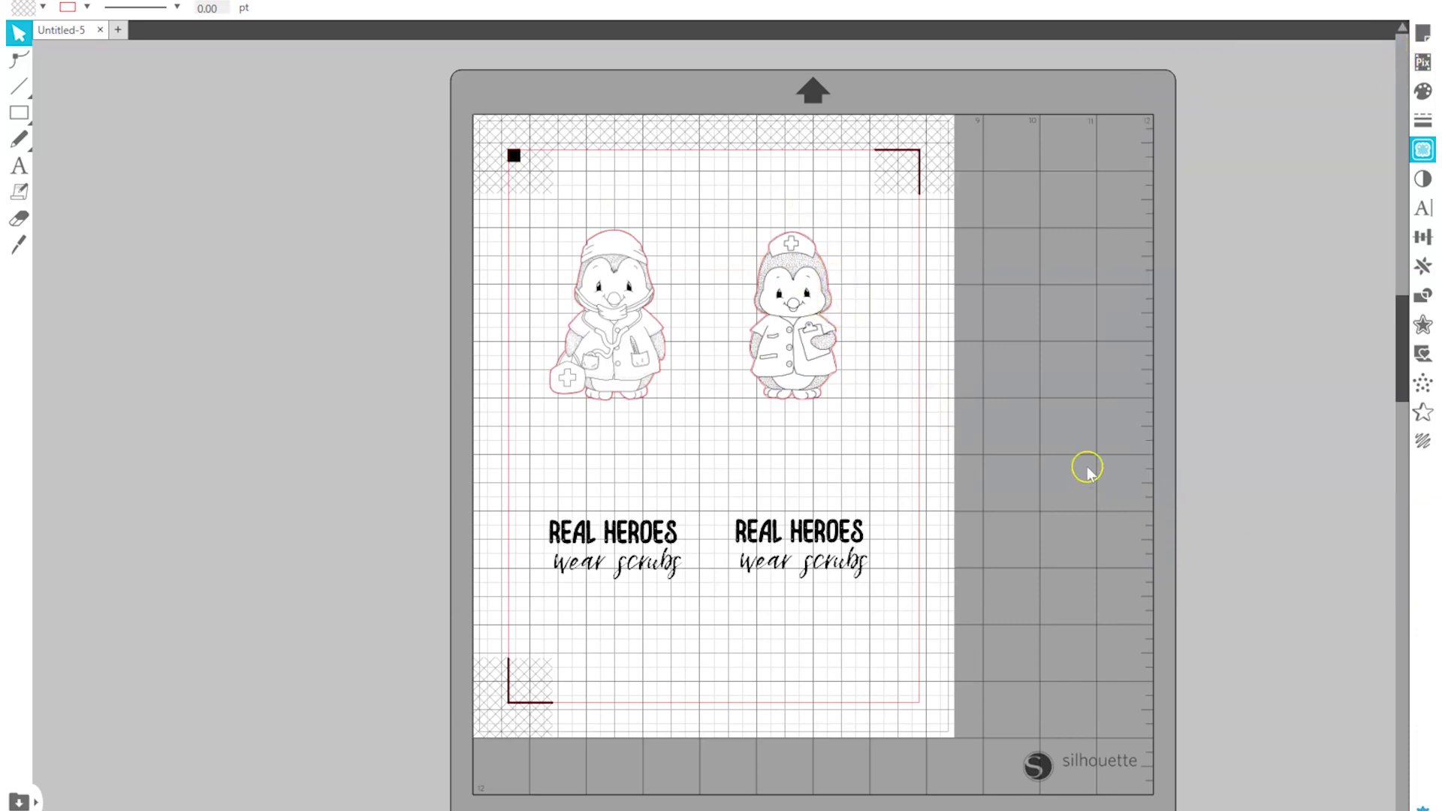
# Step: Select the nurse penguin's traced outline and open the Offset settings
pyautogui.click(830, 300)
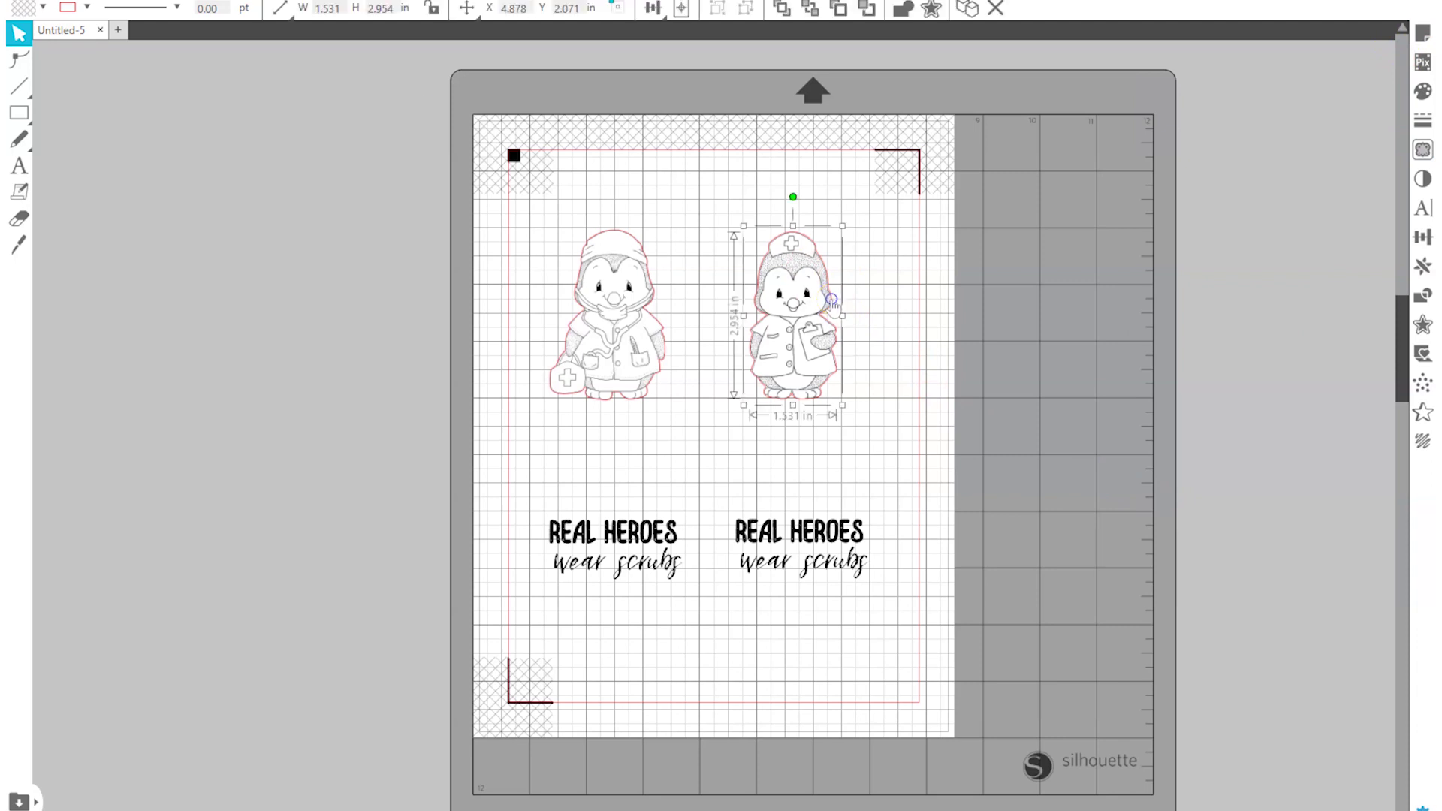
pyautogui.click(1421, 326)
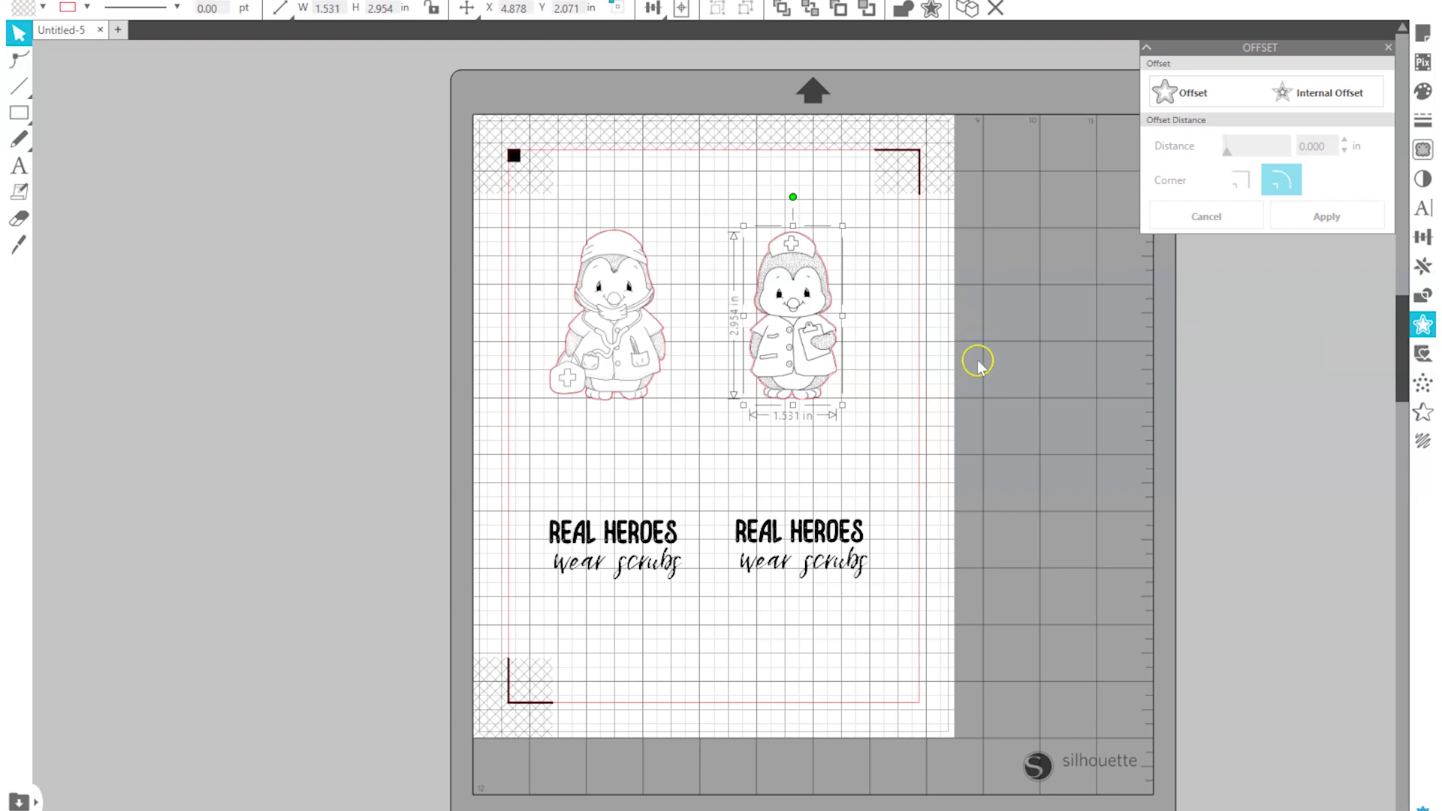
pyautogui.click(896, 387)
pyautogui.click(798, 349)
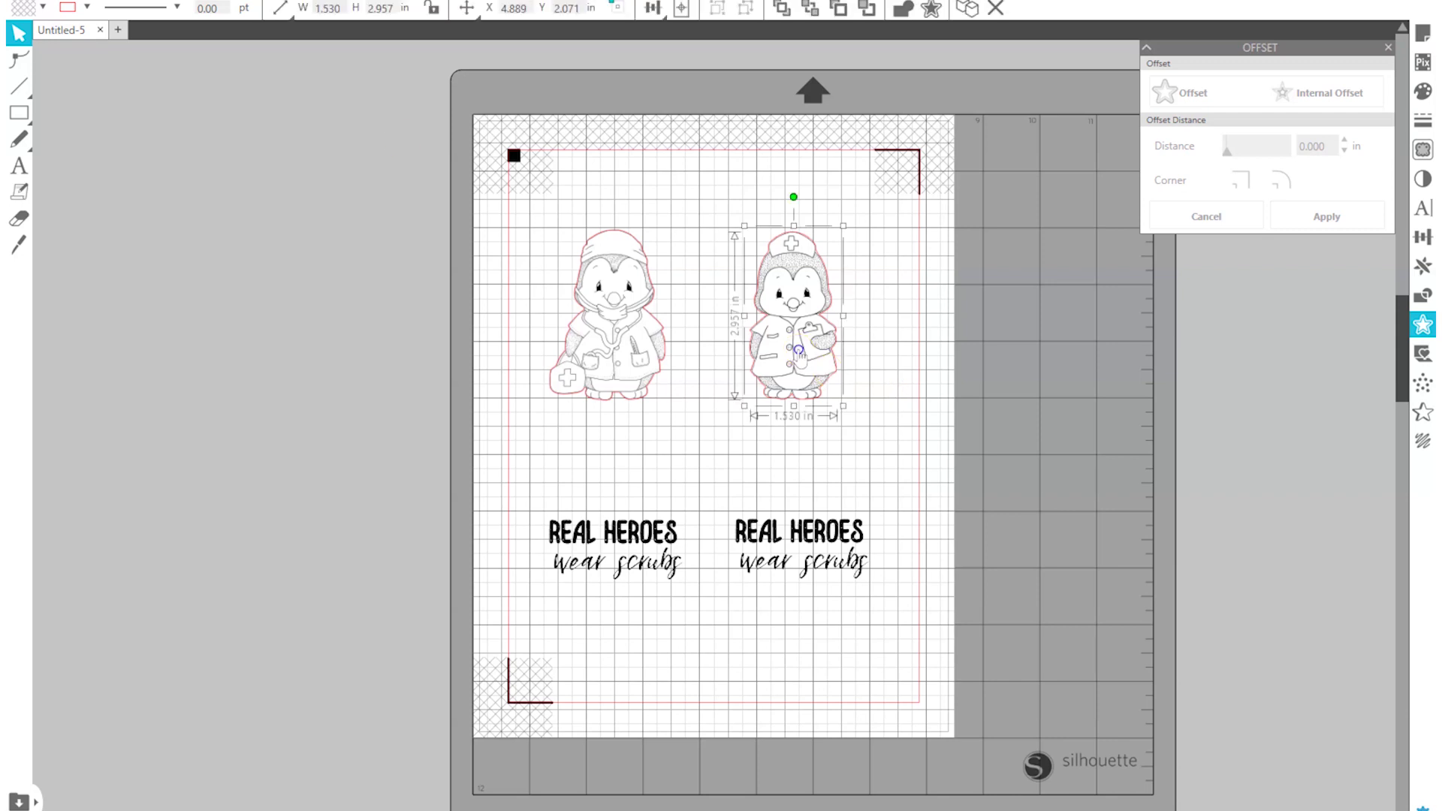
pyautogui.click(1190, 92)
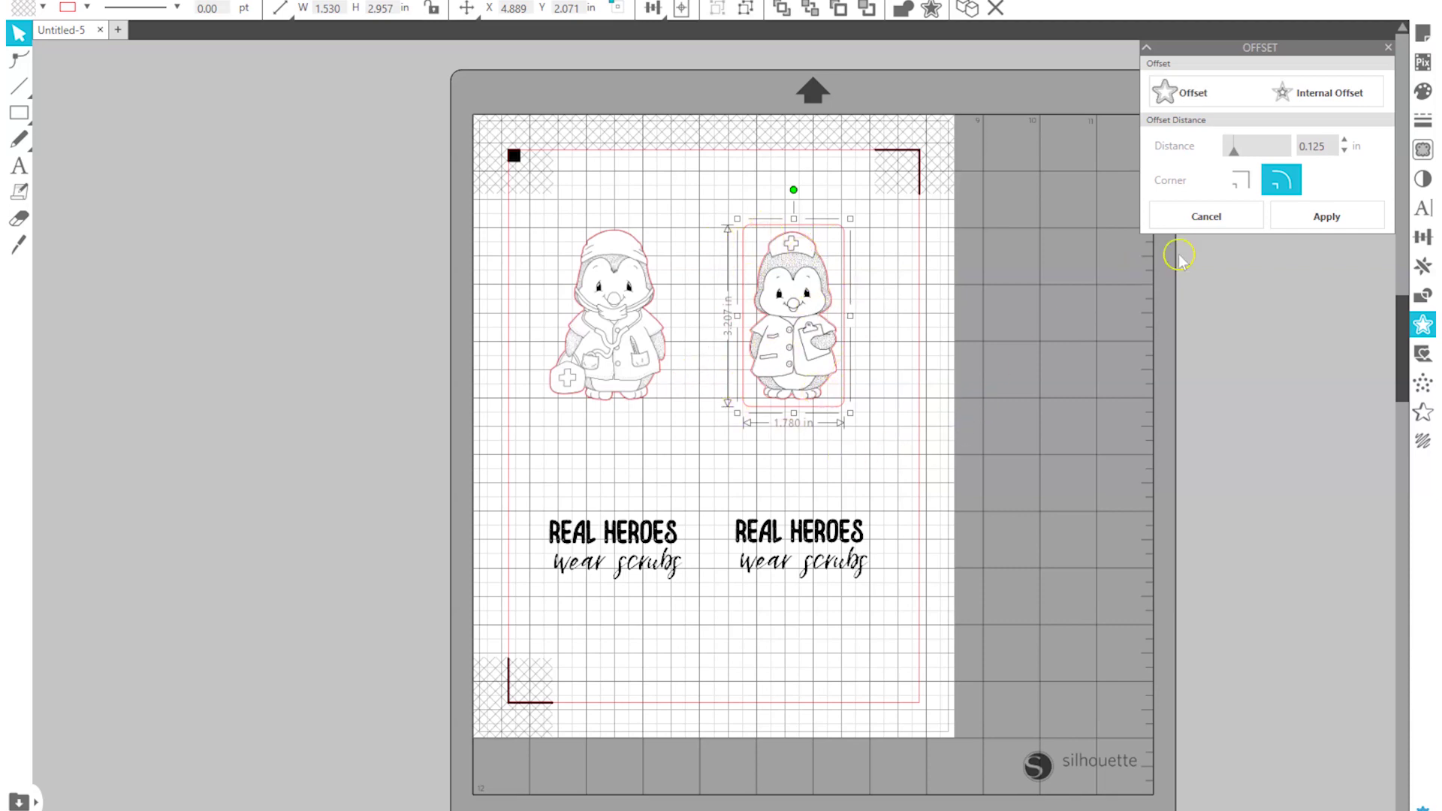
pyautogui.click(1226, 213)
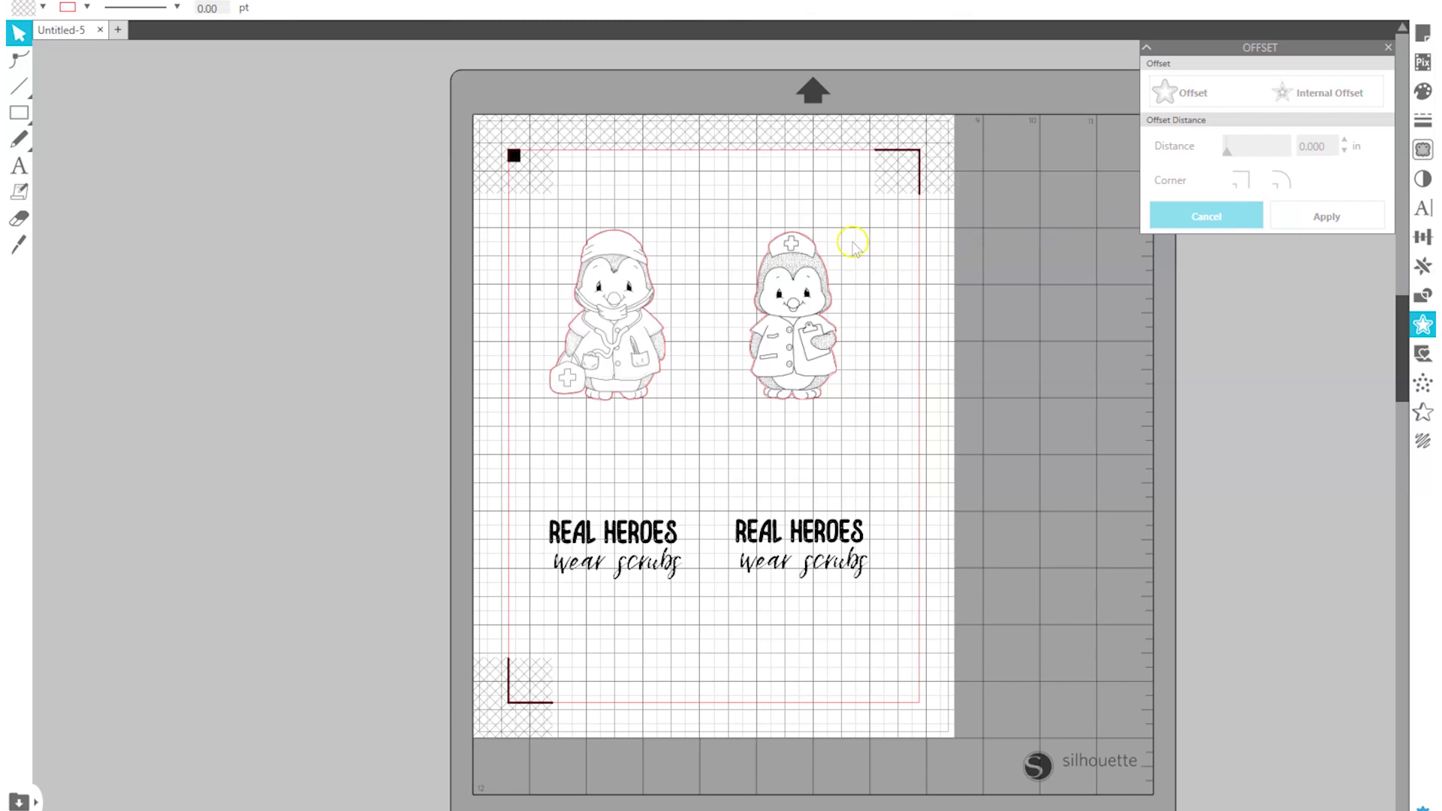
# Step: Start an external offset of the nurse penguin's traced outline and increase its distance to 0.240 in
pyautogui.click(818, 257)
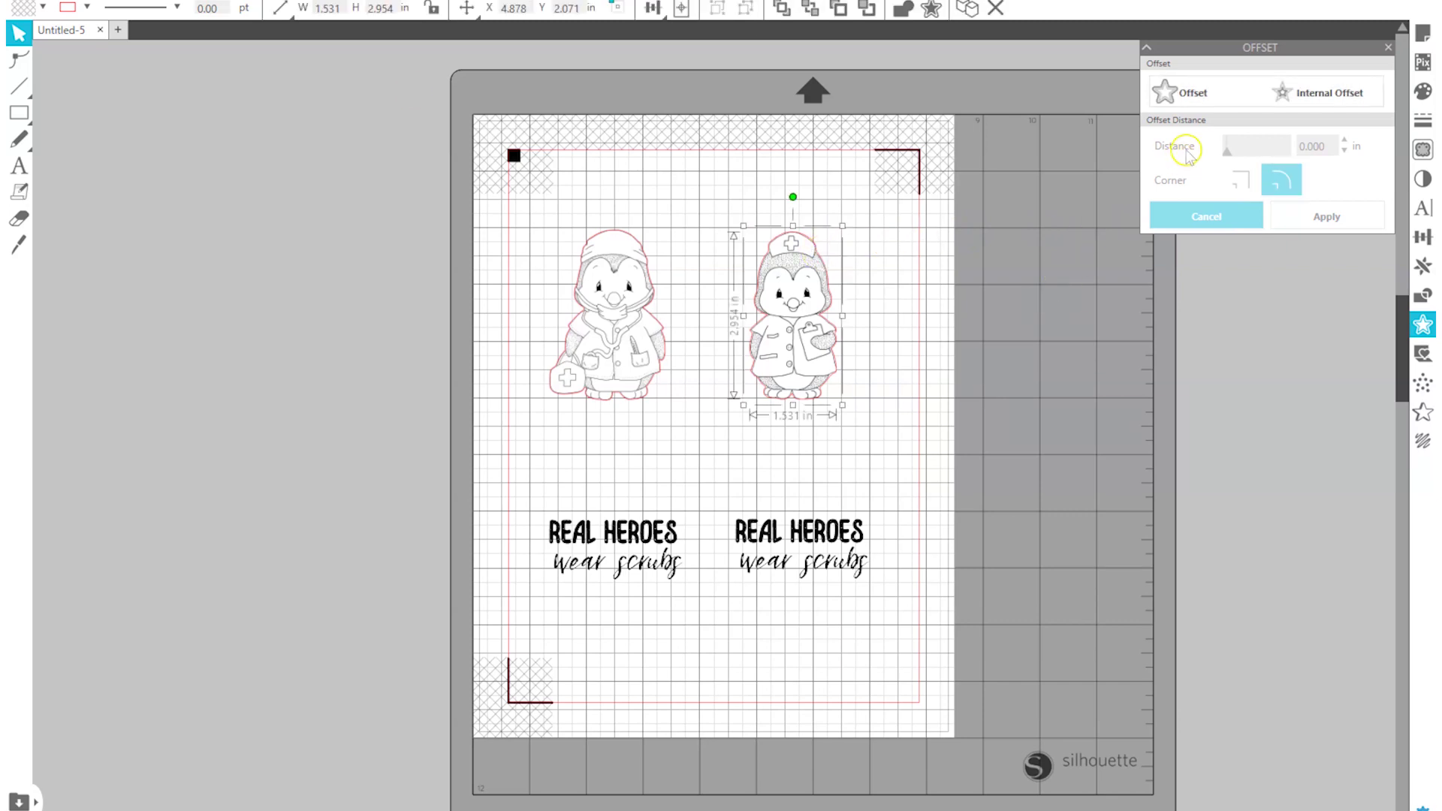
pyautogui.click(1192, 98)
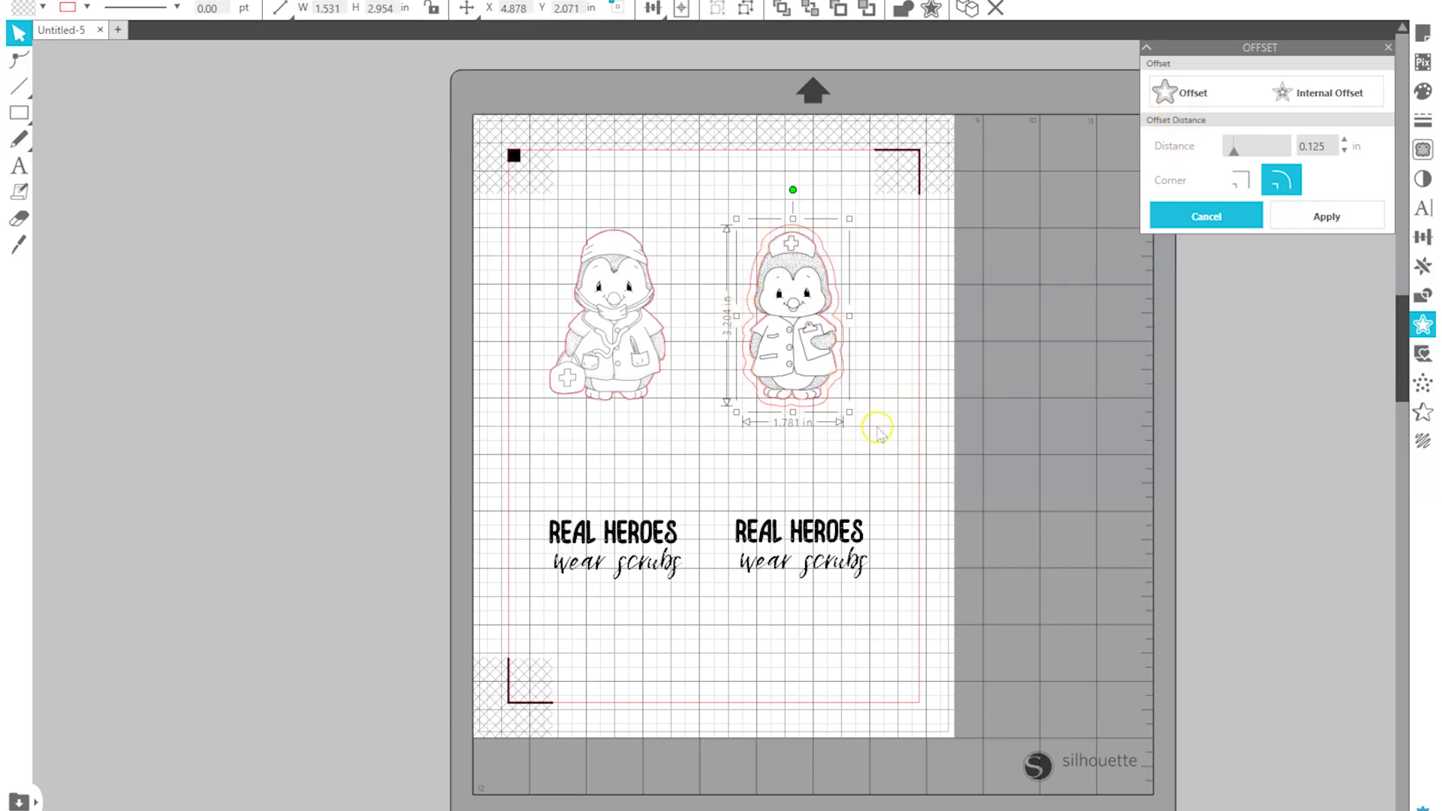
pyautogui.click(1343, 140)
pyautogui.click(1343, 141)
pyautogui.click(1343, 141)
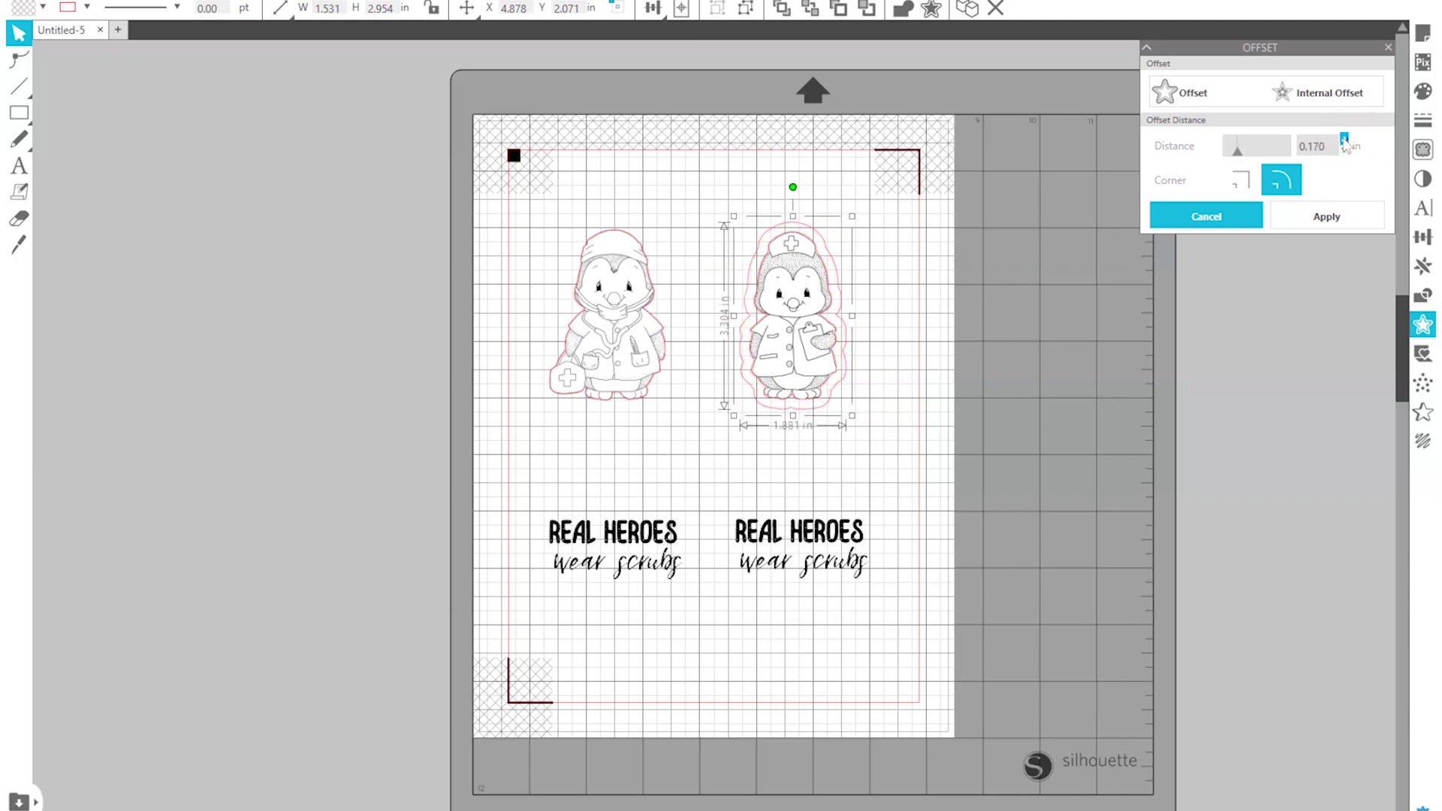
pyautogui.click(1344, 141)
pyautogui.click(1344, 141)
pyautogui.click(1344, 140)
pyautogui.click(1343, 140)
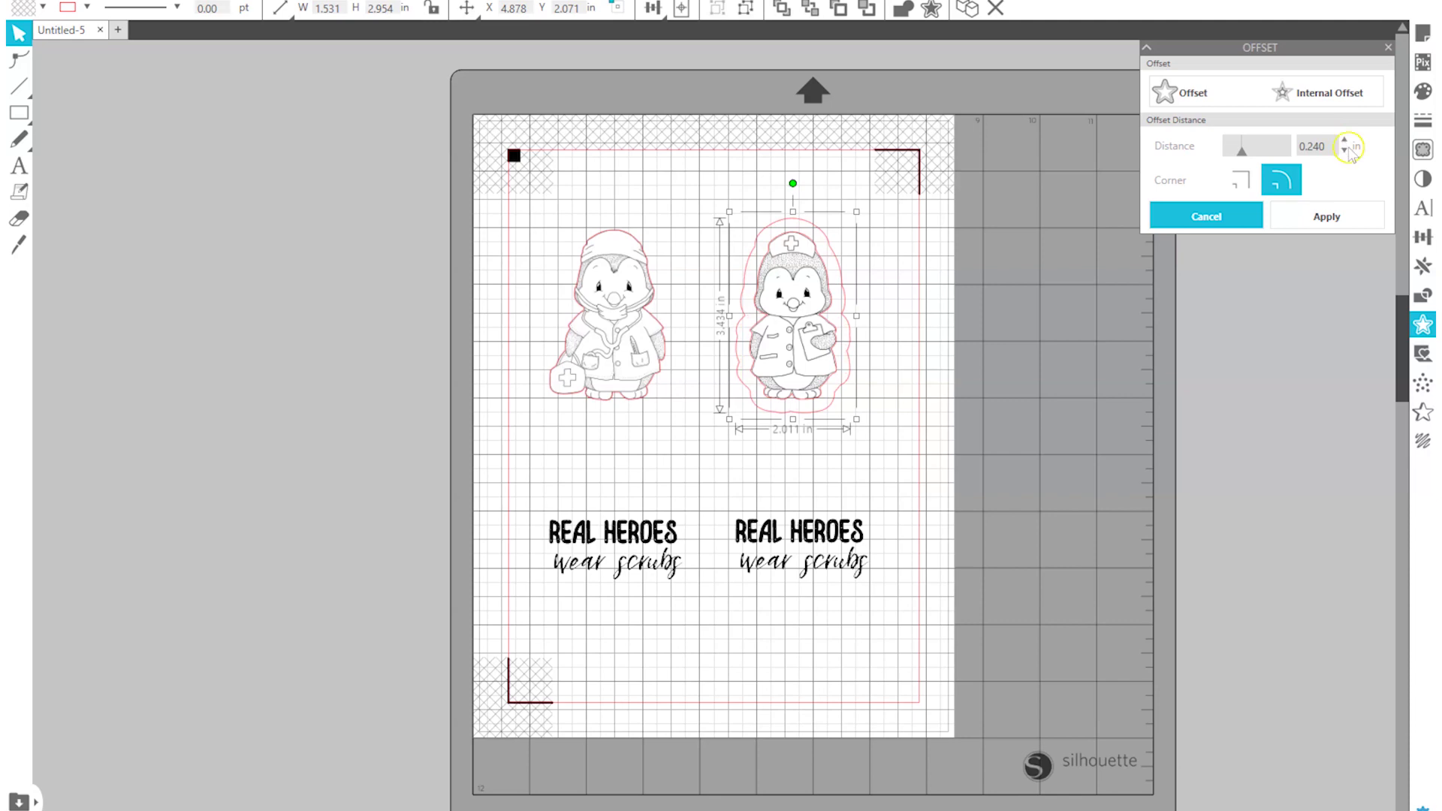
# Step: Try narrower offset distances around the nurse penguin, reducing well below the previous value and raising back to 0.070 in
pyautogui.click(1343, 151)
pyautogui.click(1344, 151)
pyautogui.click(1344, 151)
pyautogui.click(1343, 151)
pyautogui.click(1343, 151)
pyautogui.click(1344, 151)
pyautogui.click(1344, 150)
pyautogui.click(1343, 151)
pyautogui.click(1343, 151)
pyautogui.click(1343, 151)
pyautogui.click(1343, 151)
pyautogui.click(1344, 151)
pyautogui.click(1343, 151)
pyautogui.click(1344, 151)
pyautogui.click(1343, 151)
pyautogui.click(1343, 151)
pyautogui.click(1343, 151)
pyautogui.click(1343, 151)
pyautogui.click(1343, 151)
pyautogui.click(1344, 151)
pyautogui.click(1344, 151)
pyautogui.click(1343, 151)
pyautogui.click(1343, 151)
pyautogui.click(1343, 151)
pyautogui.click(1343, 141)
pyautogui.click(1344, 141)
pyautogui.click(1344, 141)
pyautogui.click(1344, 141)
pyautogui.click(1344, 142)
pyautogui.click(1344, 142)
pyautogui.click(1344, 142)
pyautogui.click(1344, 141)
pyautogui.click(1344, 142)
pyautogui.click(1344, 141)
pyautogui.click(1344, 142)
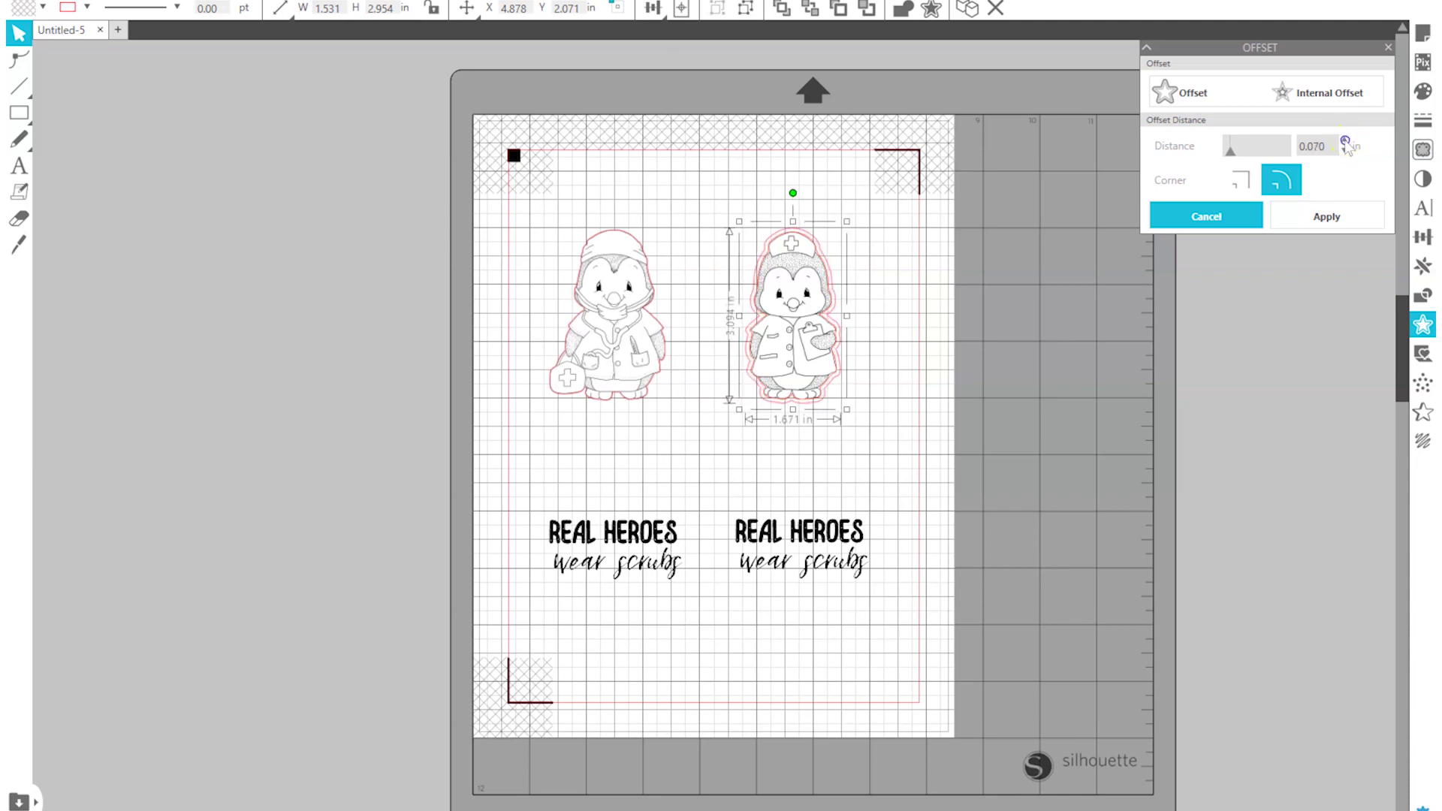
# Step: Set the nurse outline's offset distance to 0.125 in, apply the offset and deselect it
pyautogui.click(1343, 142)
pyautogui.click(1344, 141)
pyautogui.click(1344, 141)
pyautogui.click(1344, 141)
pyautogui.click(1344, 141)
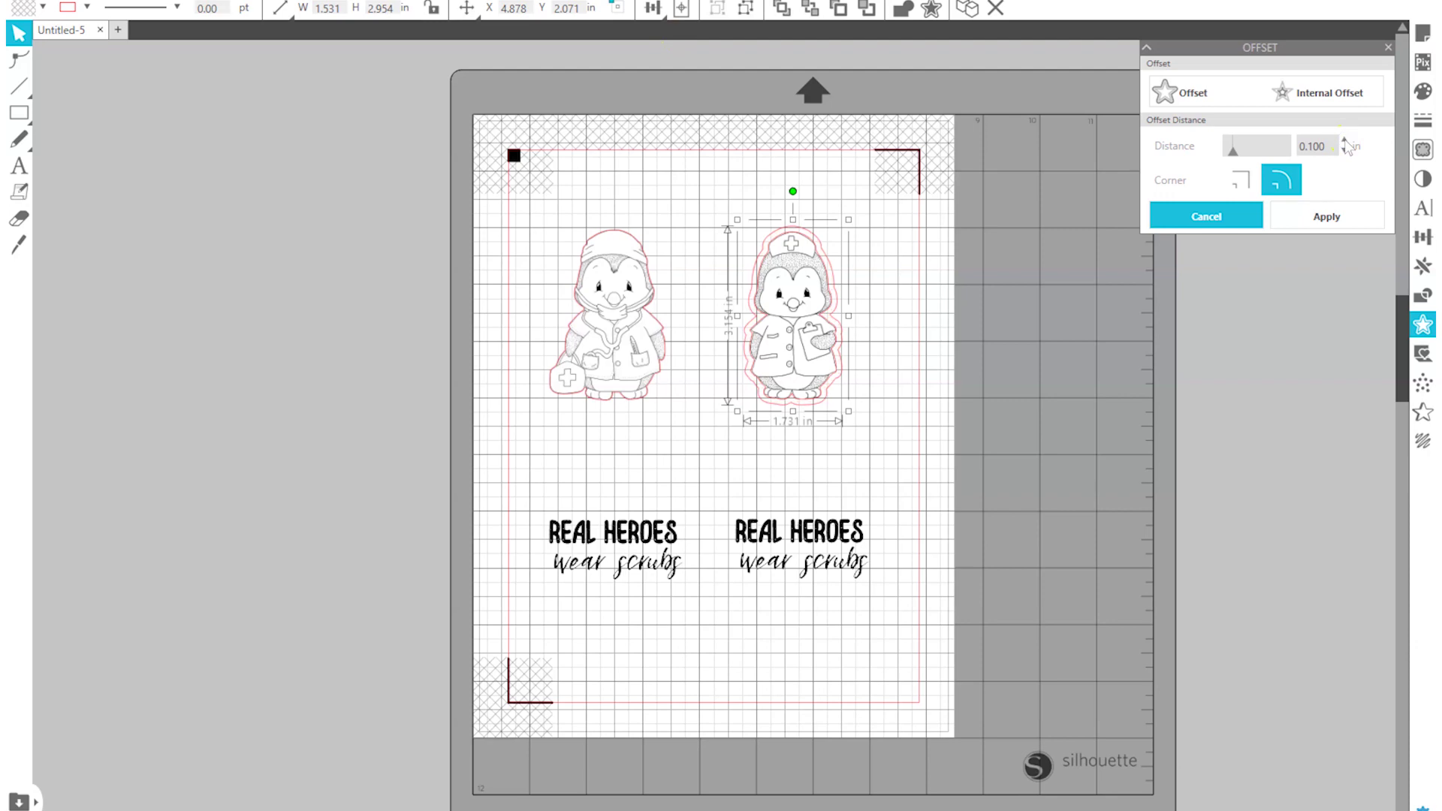
pyautogui.click(1344, 141)
pyautogui.click(1344, 141)
pyautogui.click(1344, 142)
pyautogui.click(1344, 141)
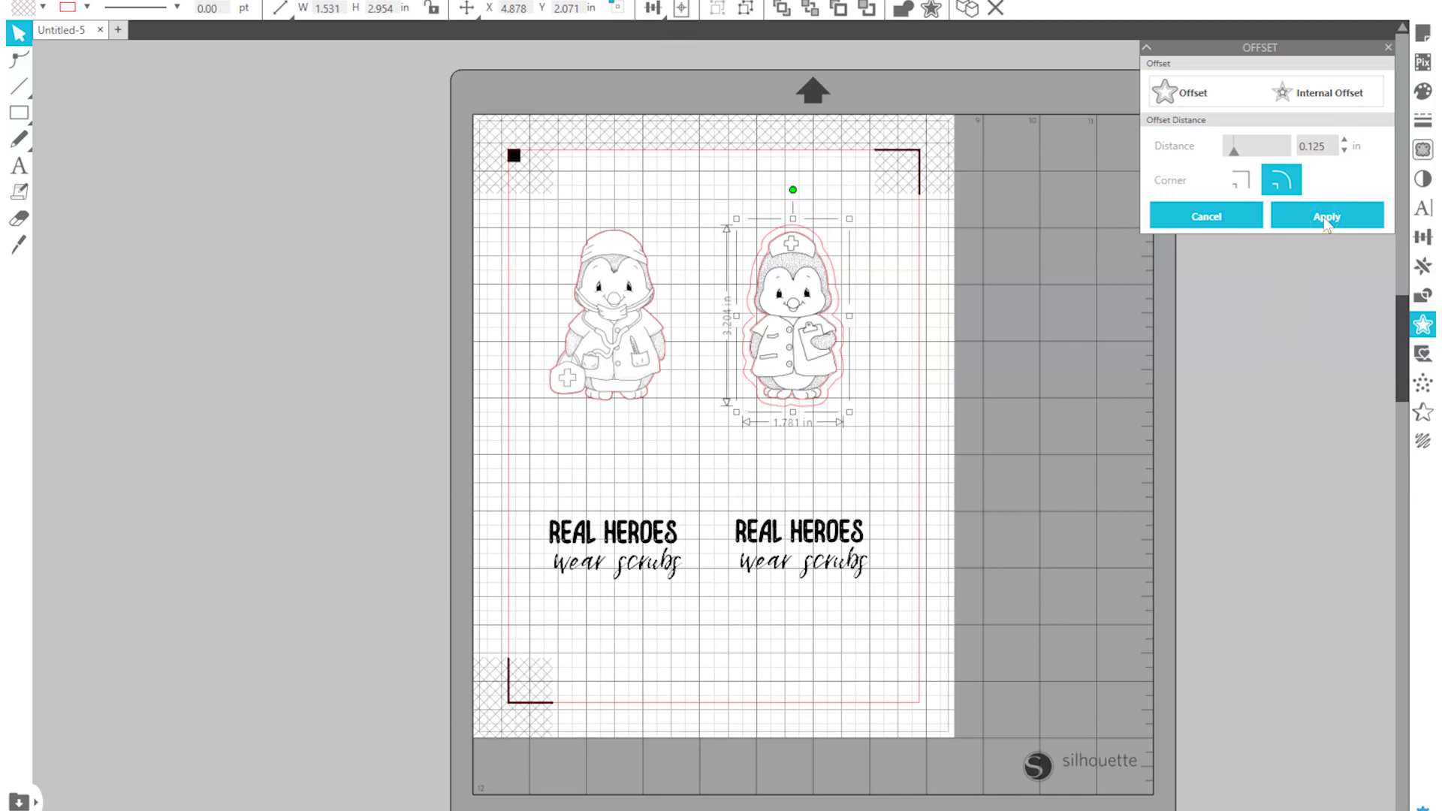
pyautogui.click(1326, 217)
pyautogui.click(970, 460)
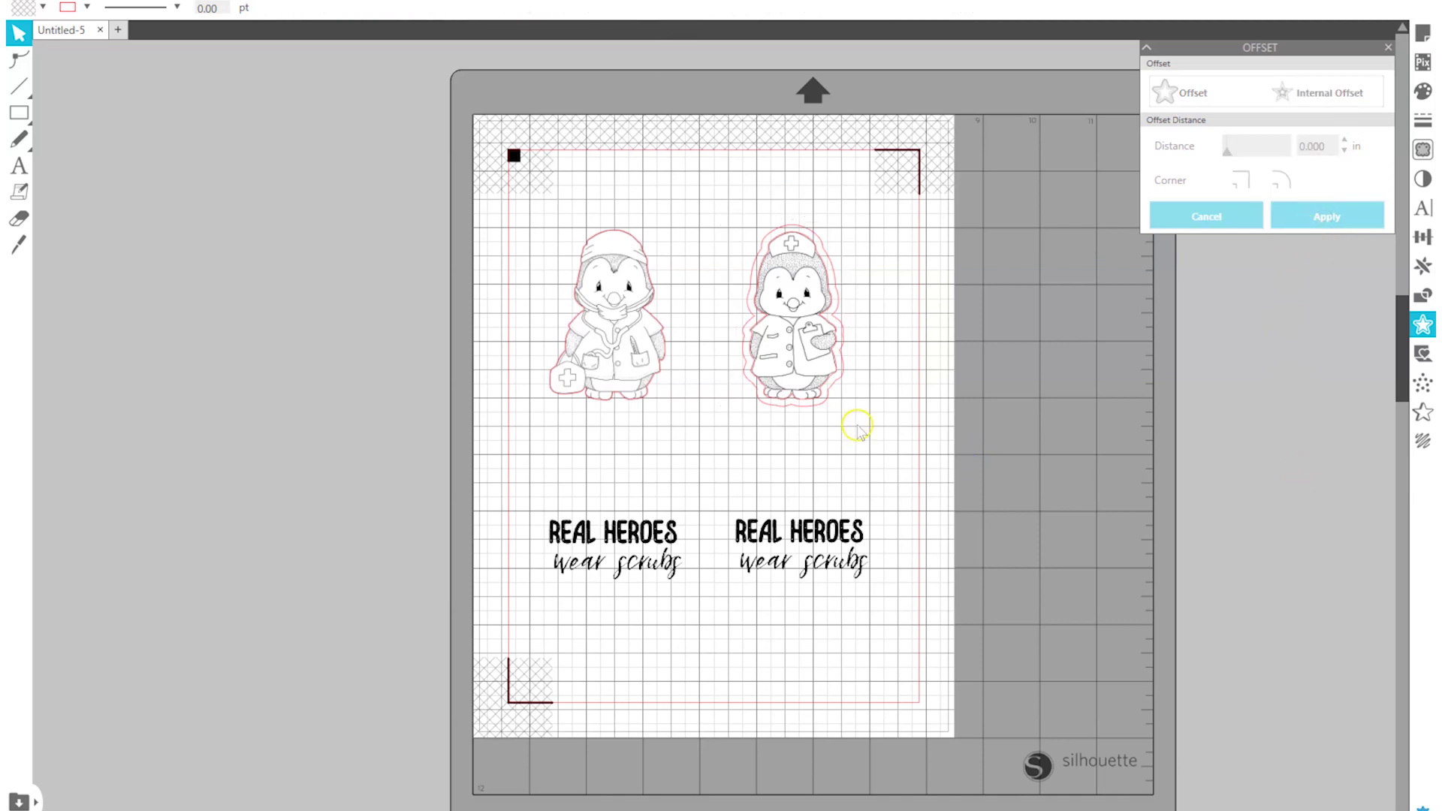
# Step: Remove the nurse penguin's inner traced outline, keeping only the offset cut line around it
pyautogui.click(830, 308)
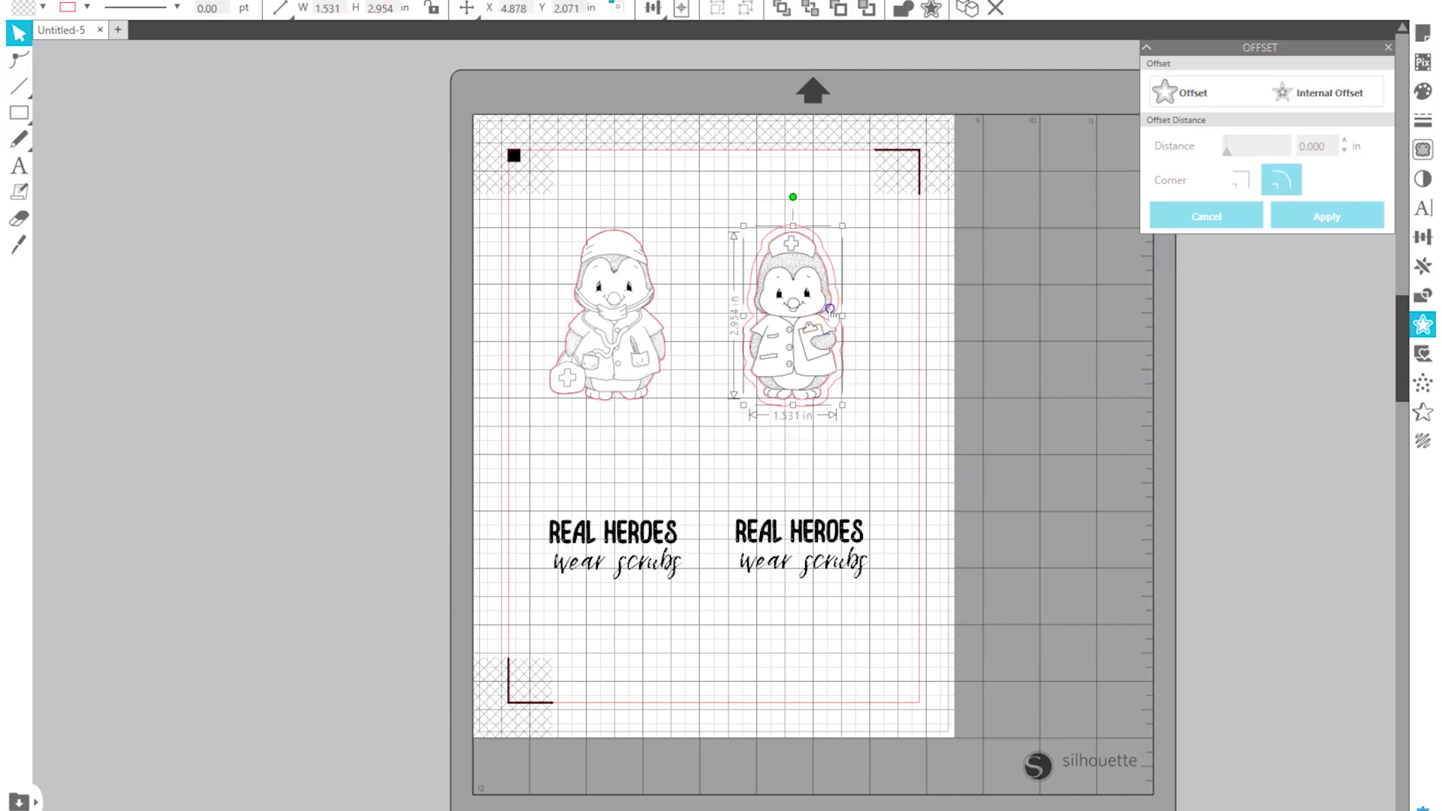
pyautogui.click(833, 312)
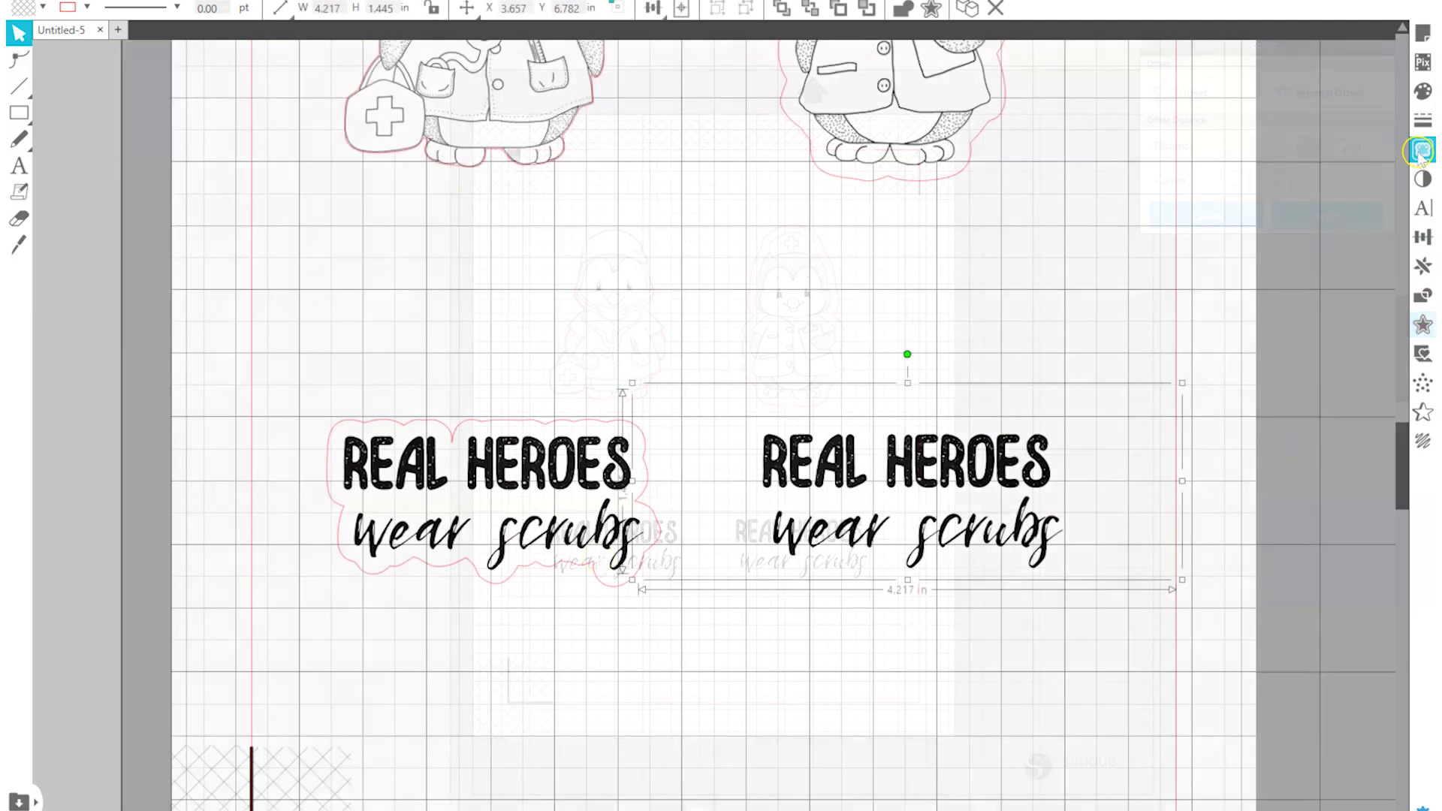
# Step: Start a trace and mark an area about 2.87 by 1.34 in around the second "REAL HEROES wear scrubs" sentiment
pyautogui.click(1422, 149)
pyautogui.click(1218, 124)
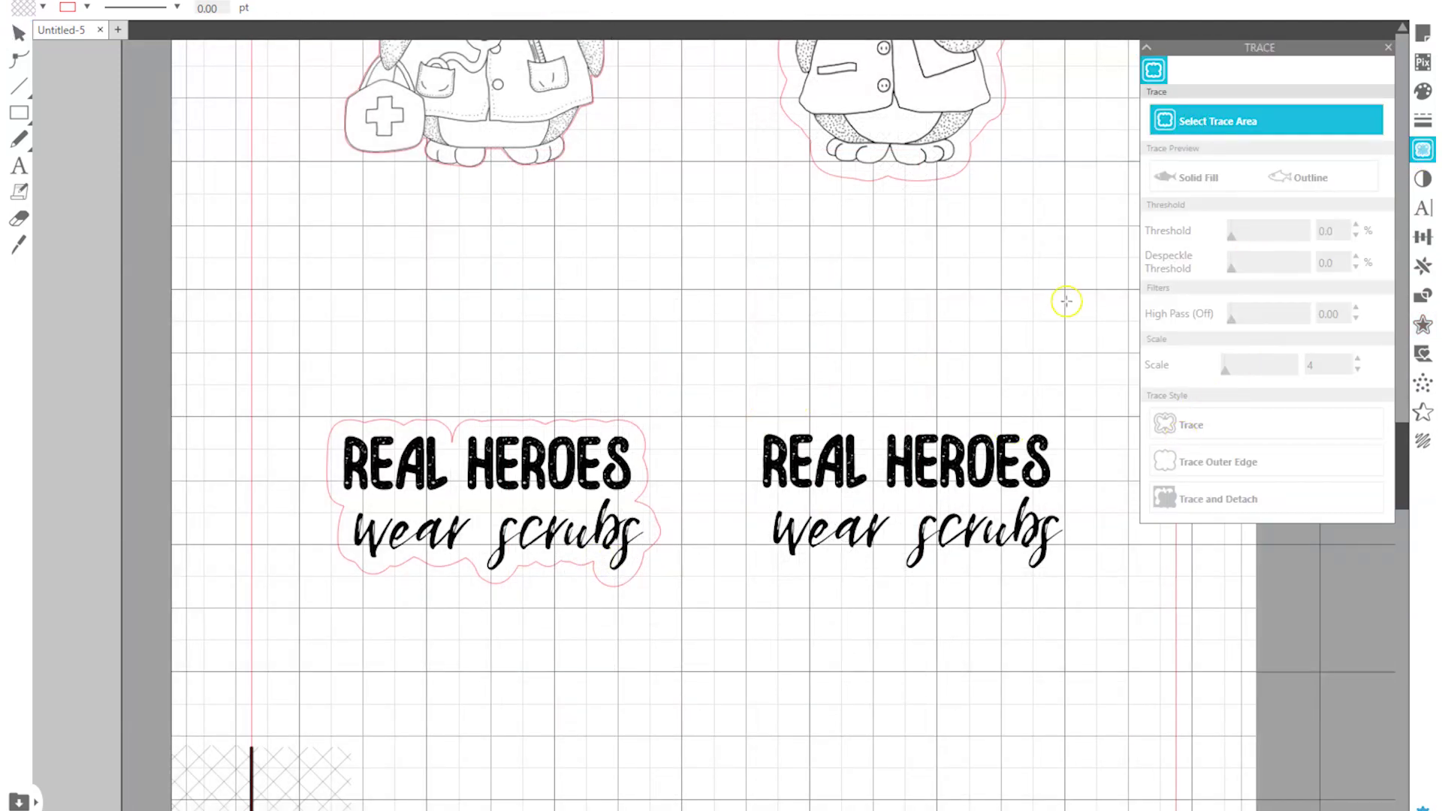
pyautogui.moveTo(723, 415)
pyautogui.mouseDown()
pyautogui.moveTo(1052, 418)
pyautogui.moveTo(1103, 486)
pyautogui.moveTo(1093, 586)
pyautogui.mouseUp()
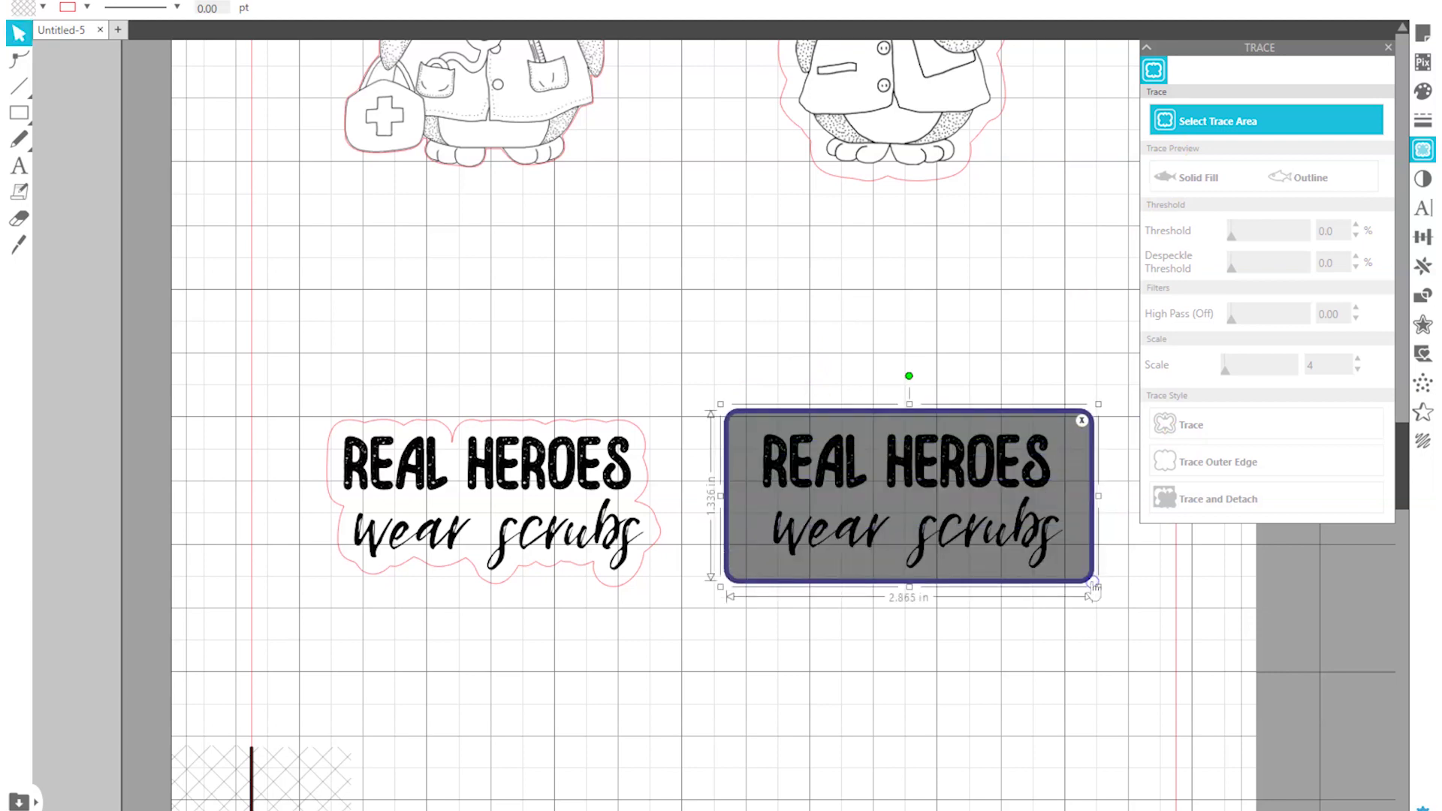
# Step: Set the trace threshold to 100% and scale to 30, trace the second sentiment's outer edge and close the trace settings
pyautogui.moveTo(1268, 237); pyautogui.dragTo(1360, 234)
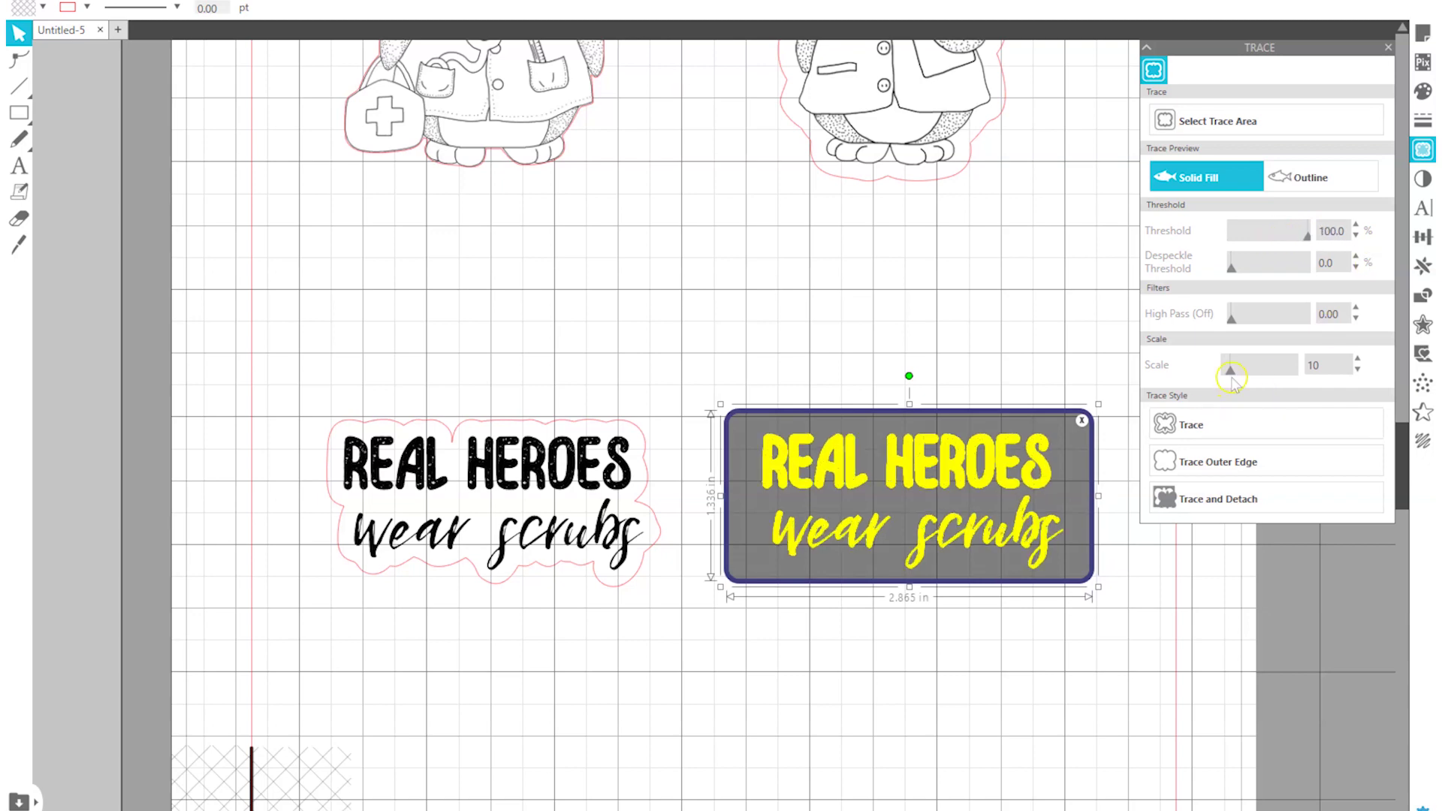
pyautogui.moveTo(1230, 374); pyautogui.dragTo(1251, 376)
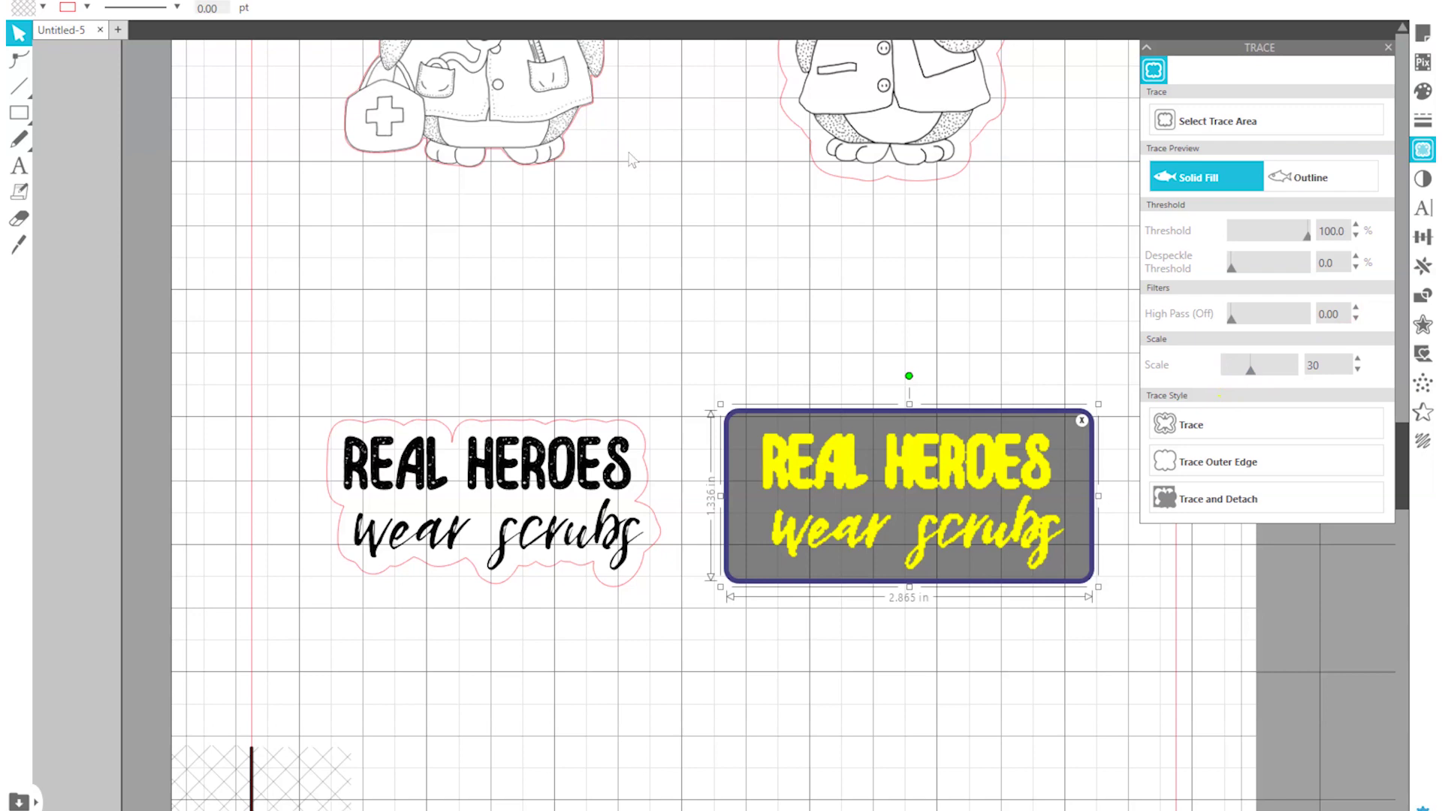
pyautogui.click(1211, 462)
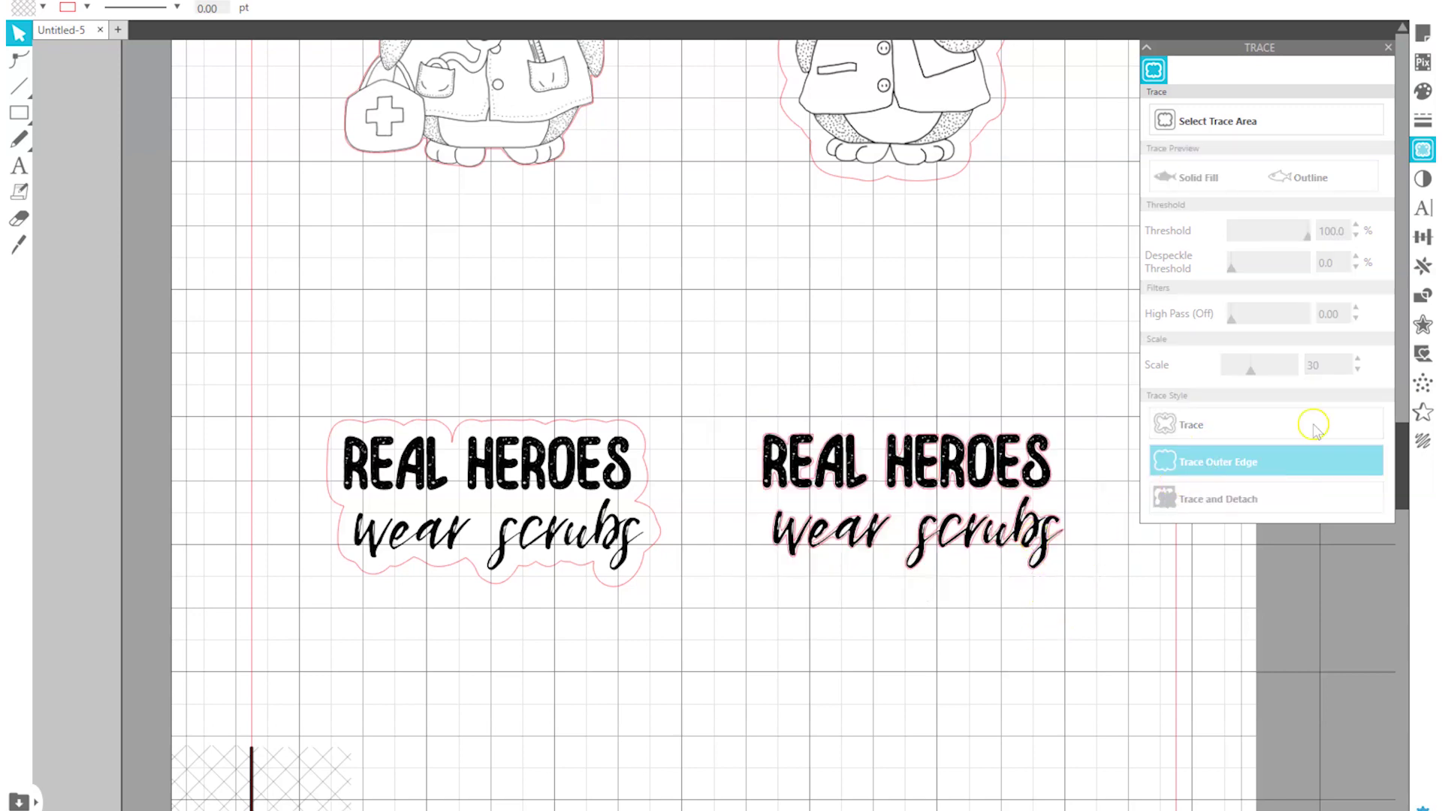
pyautogui.click(1391, 49)
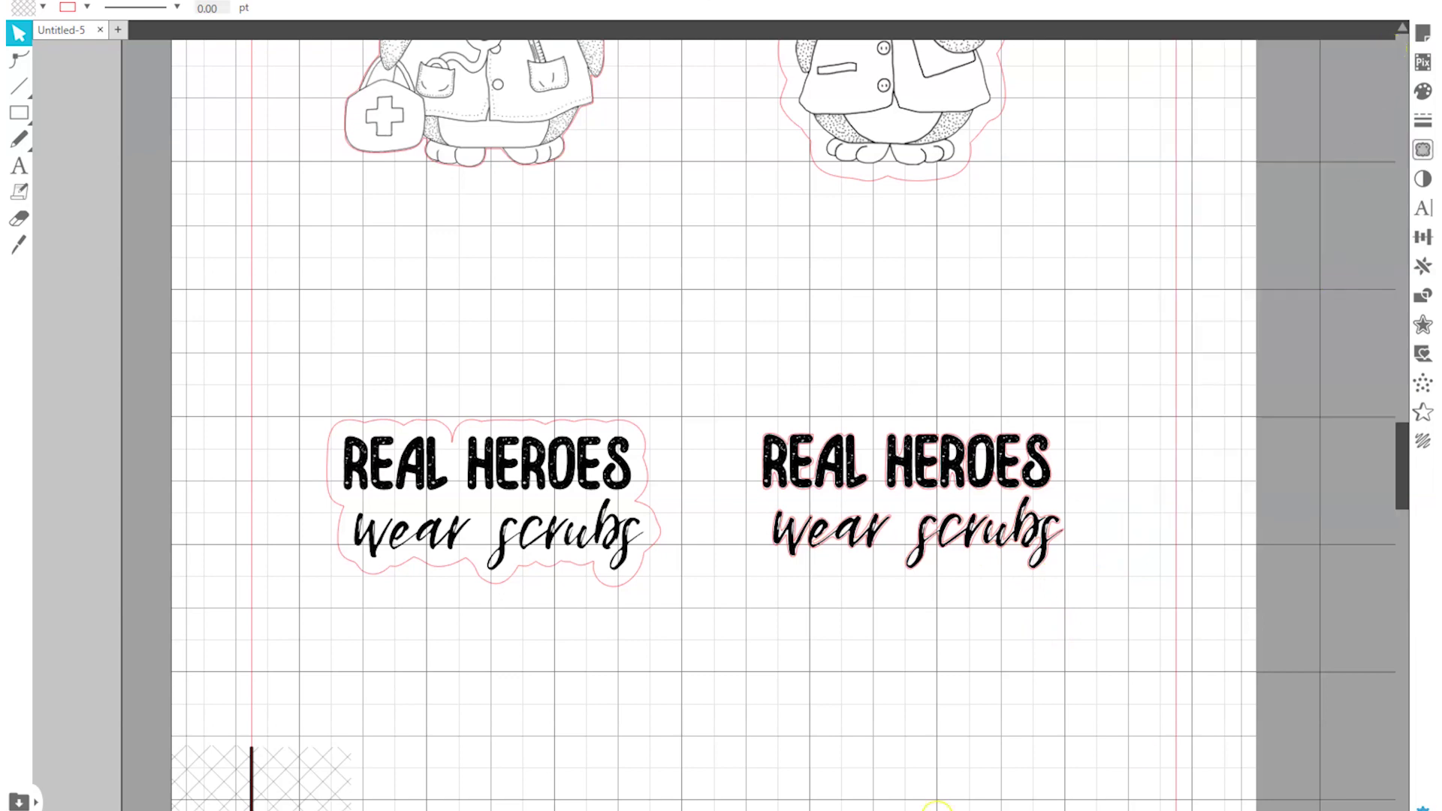
pyautogui.click(1029, 525)
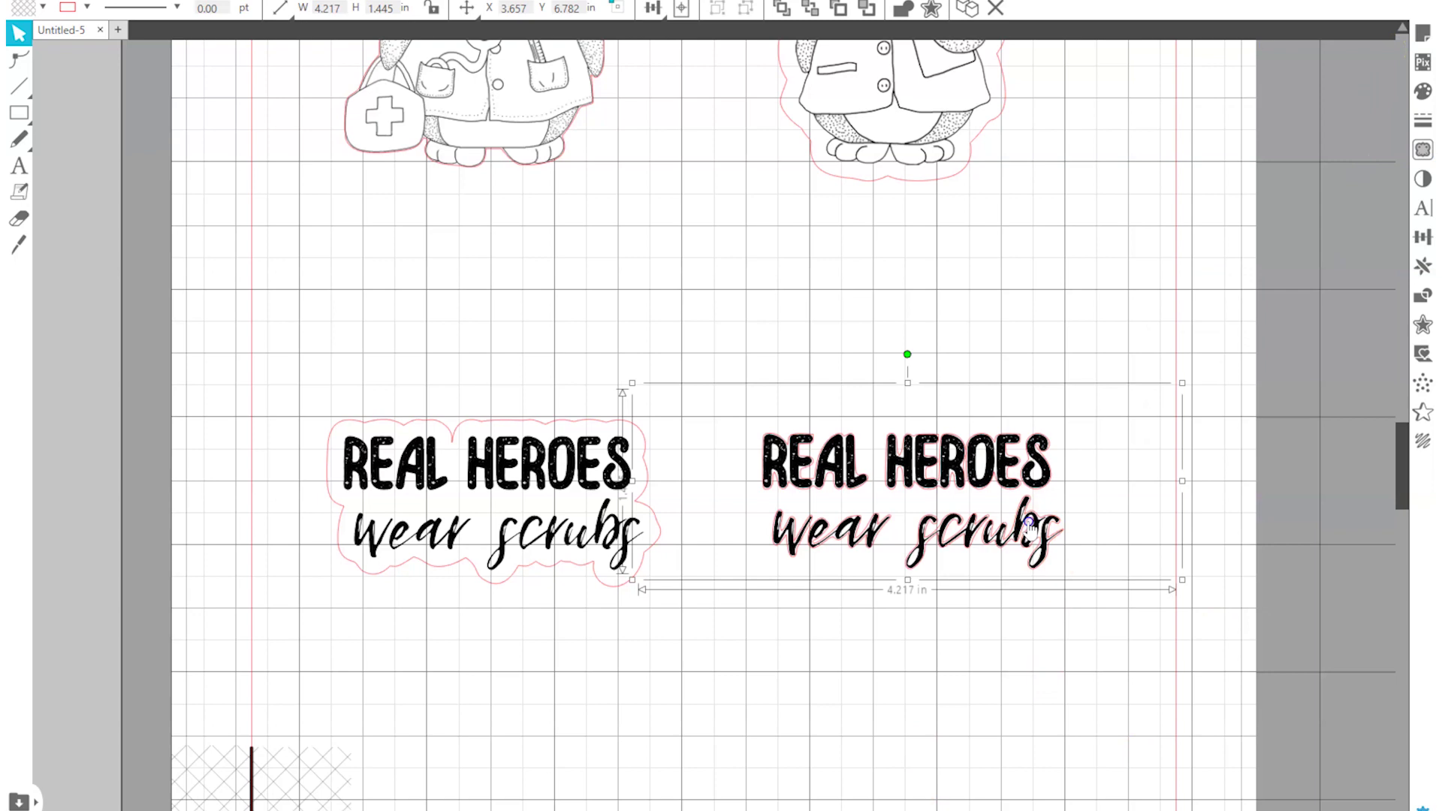
pyautogui.click(1422, 325)
pyautogui.click(1190, 93)
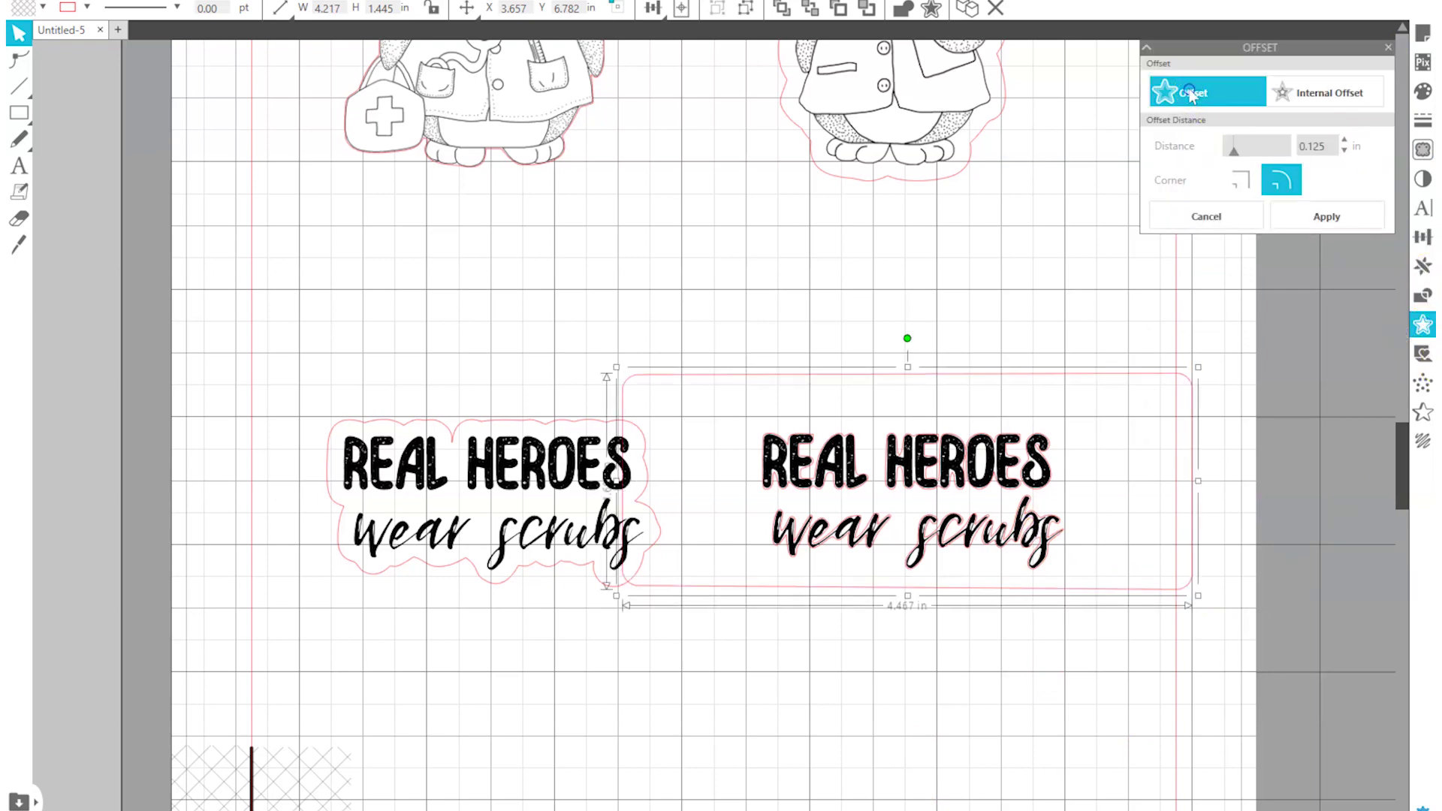
pyautogui.click(1206, 217)
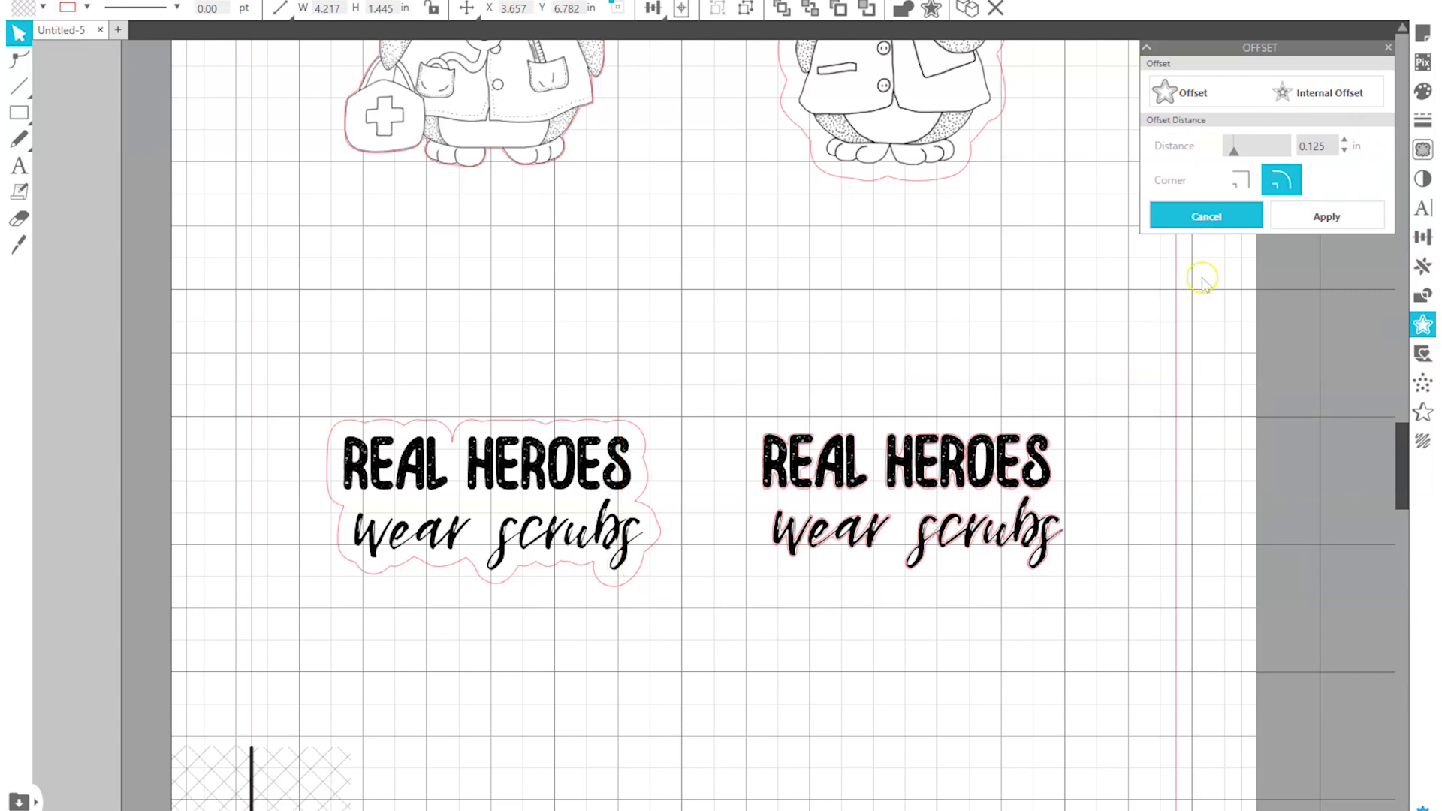
# Step: Select the second sentiment's traced outline, create a 0.125 in external offset around it and deselect it
pyautogui.hotkey('ctrl', '+')
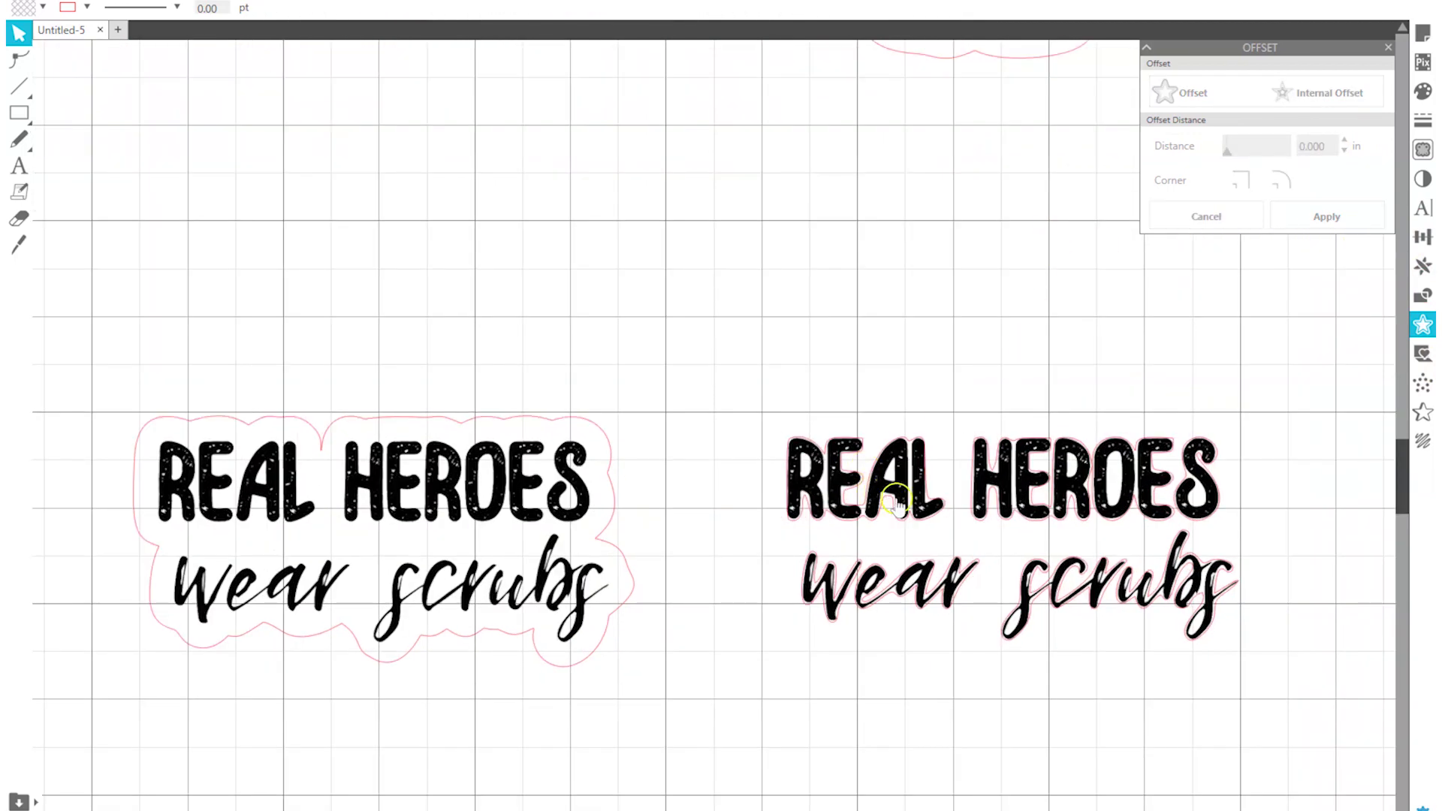
pyautogui.click(889, 502)
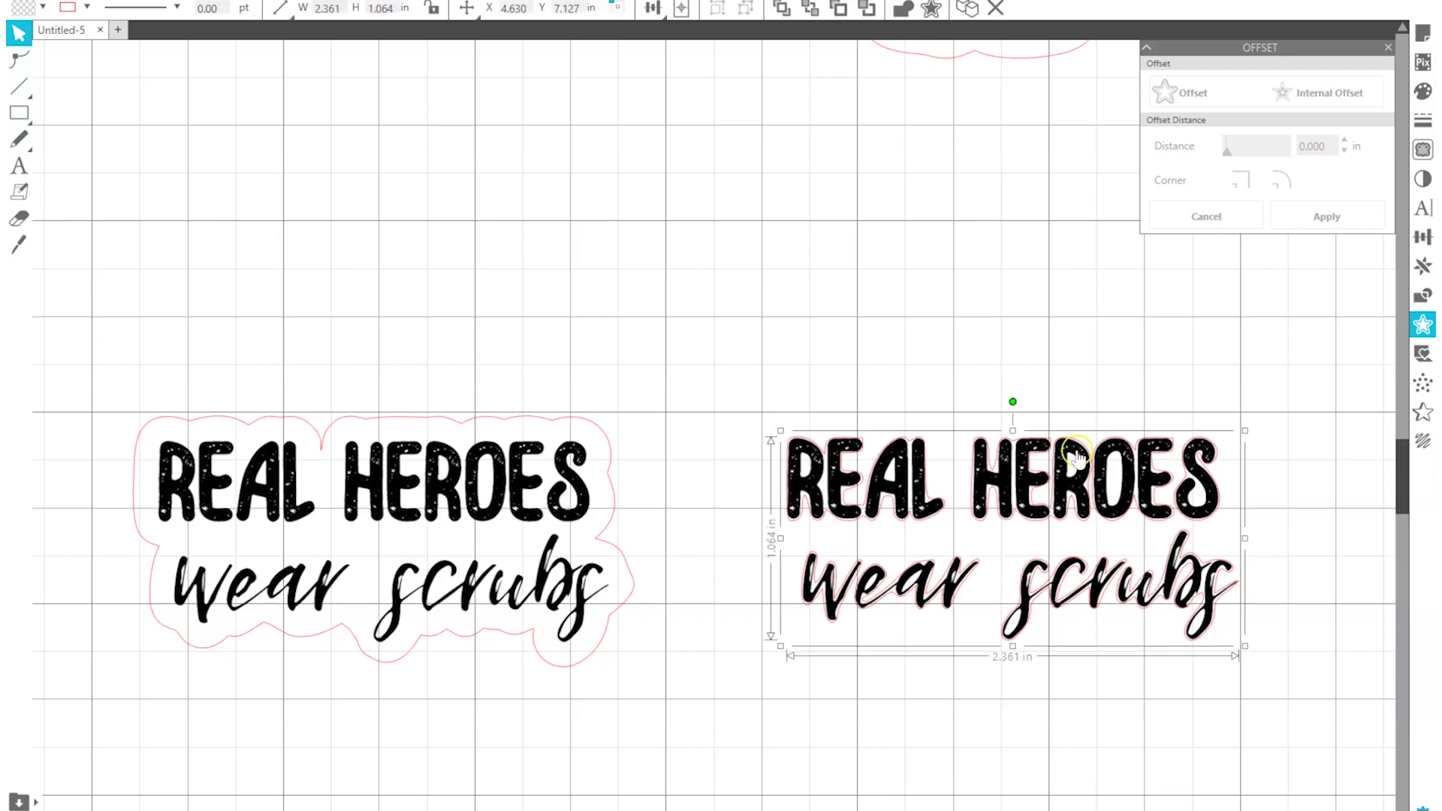
pyautogui.click(1194, 94)
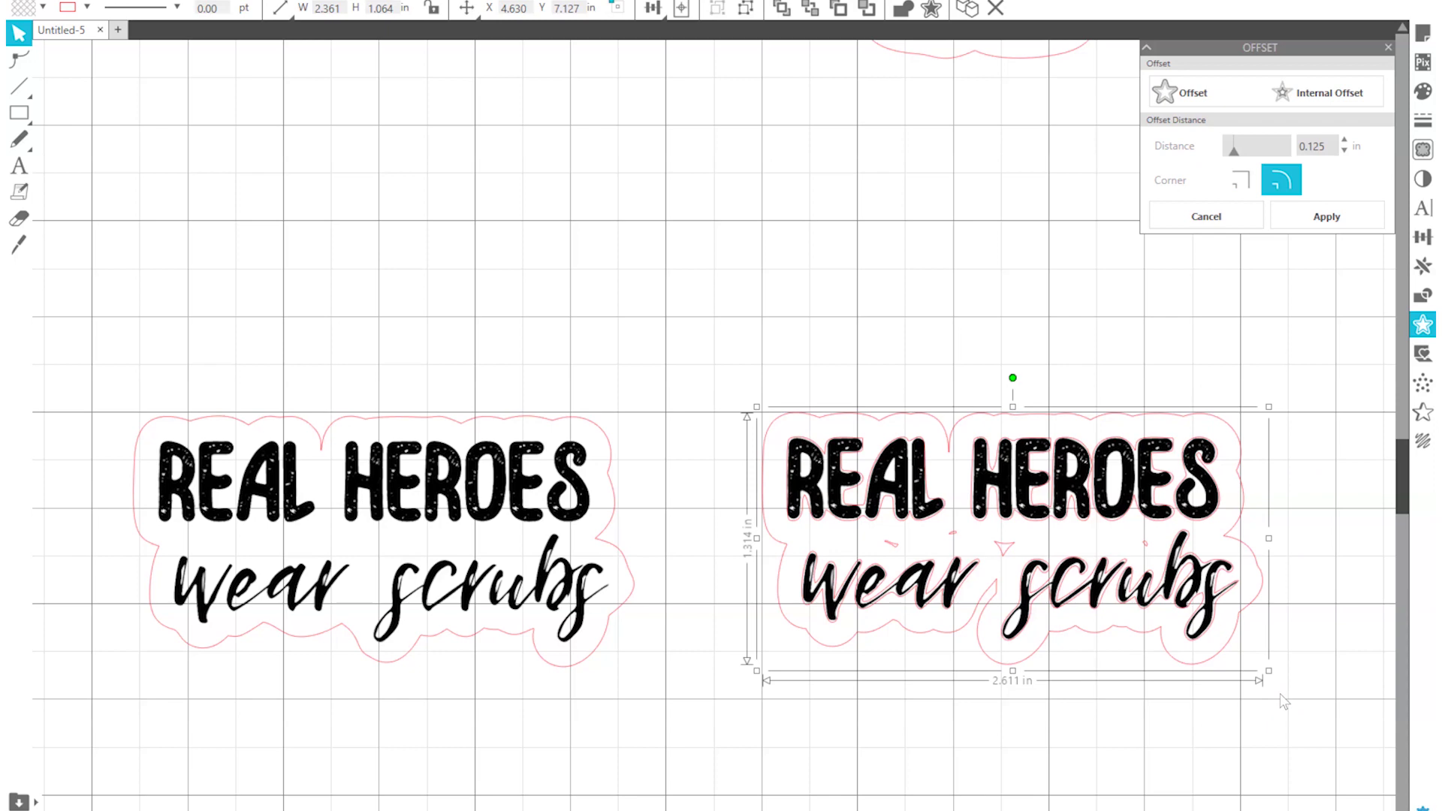
pyautogui.press('i')
pyautogui.hotkey('ctrl', '-')
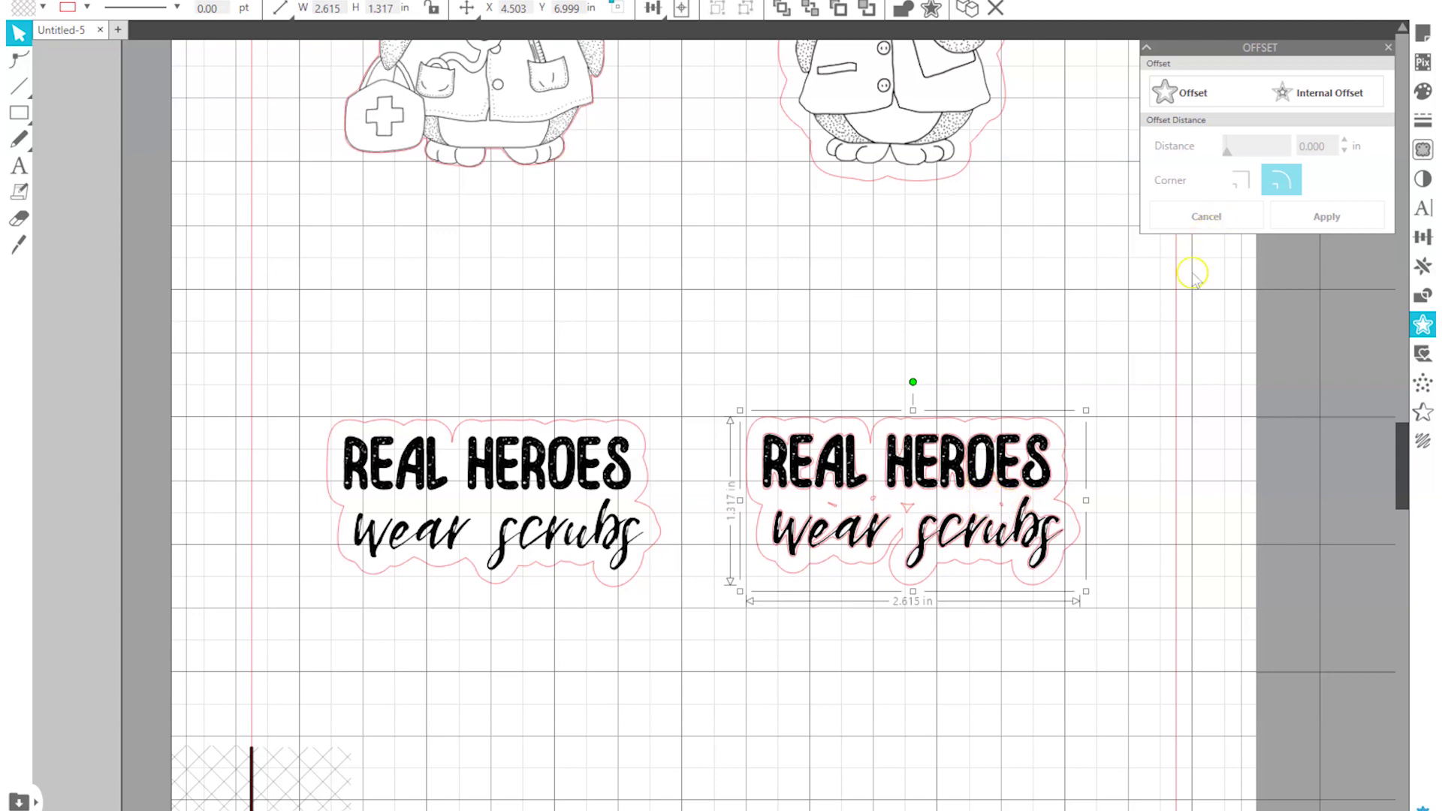
pyautogui.click(1096, 428)
# Step: Edit the points of the second sentiment's offset line and delete the stray fragments between the two lines of text
pyautogui.click(928, 513)
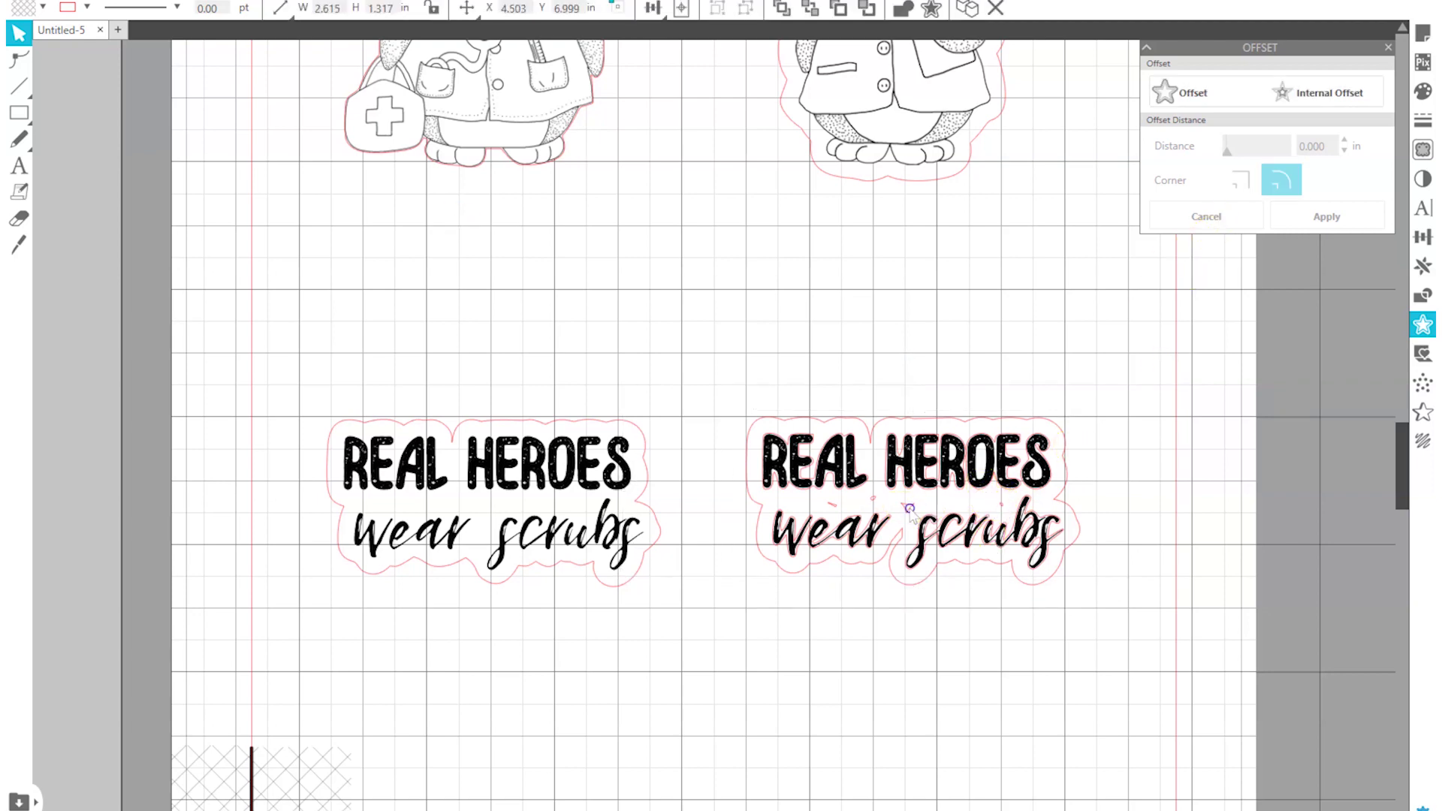
pyautogui.click(16, 58)
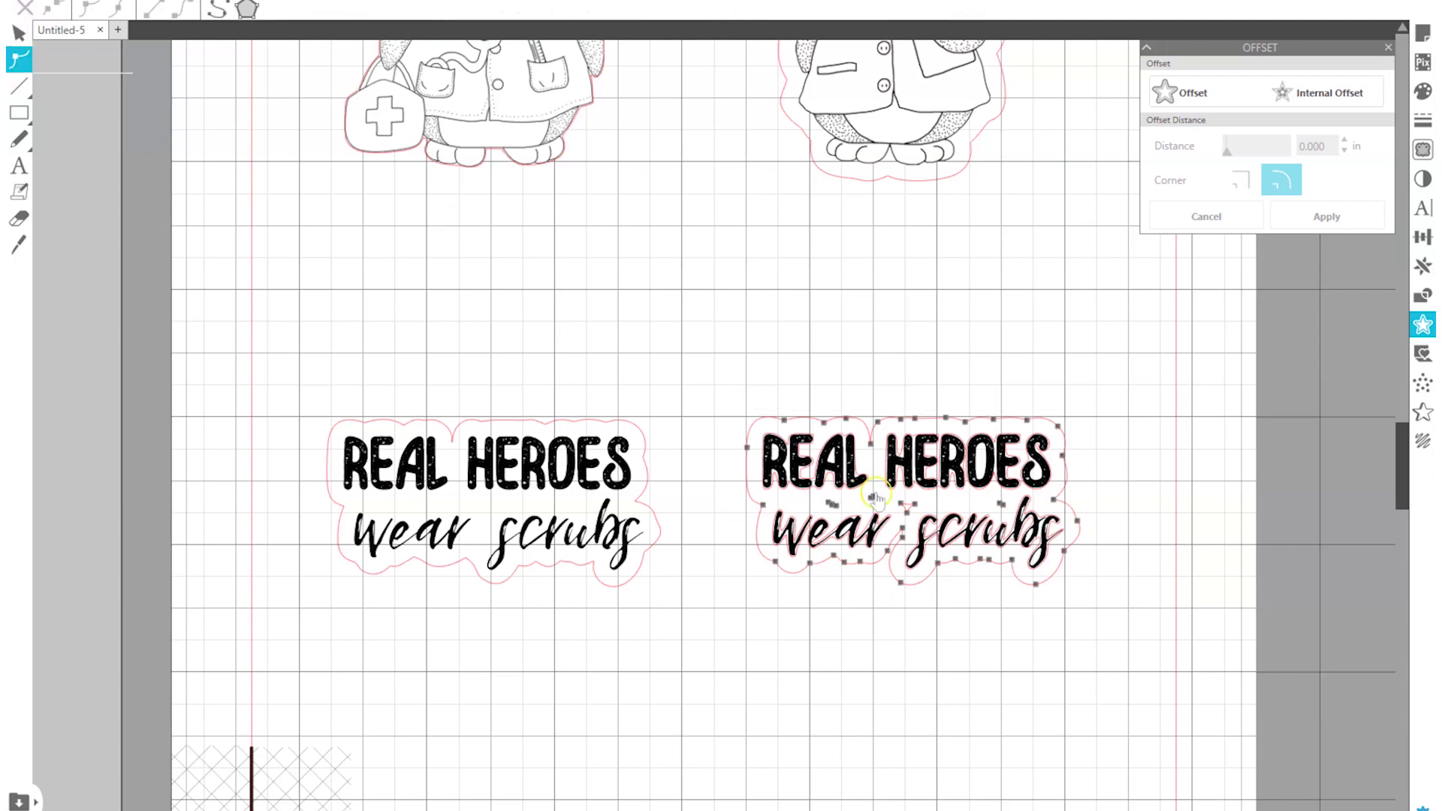
pyautogui.click(835, 504)
pyautogui.click(873, 497)
pyautogui.click(906, 506)
pyautogui.click(1001, 503)
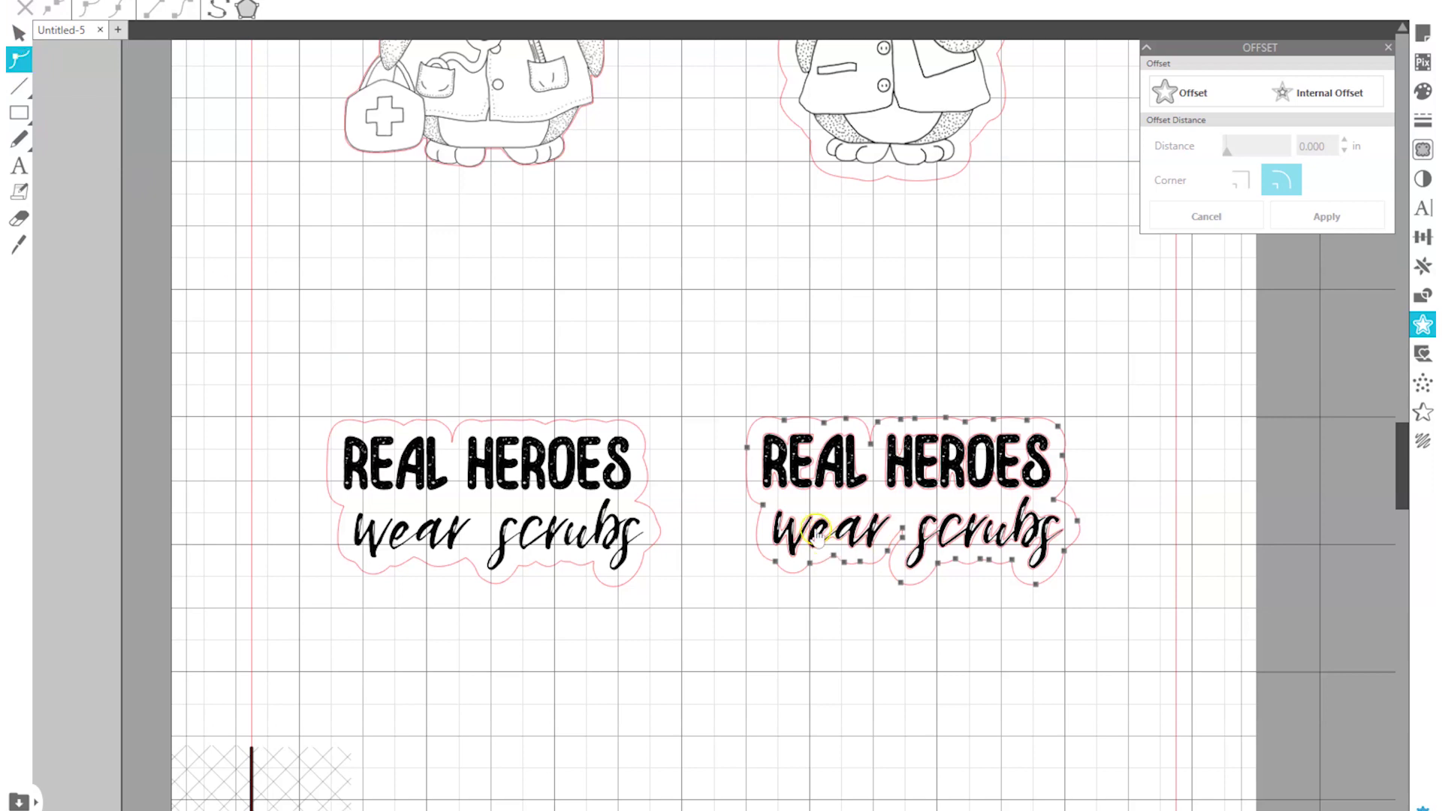
# Step: Try to reshape the notch in the second sentiment's offset line between "wear" and "scrubs" by editing its points
pyautogui.rightClick(895, 549)
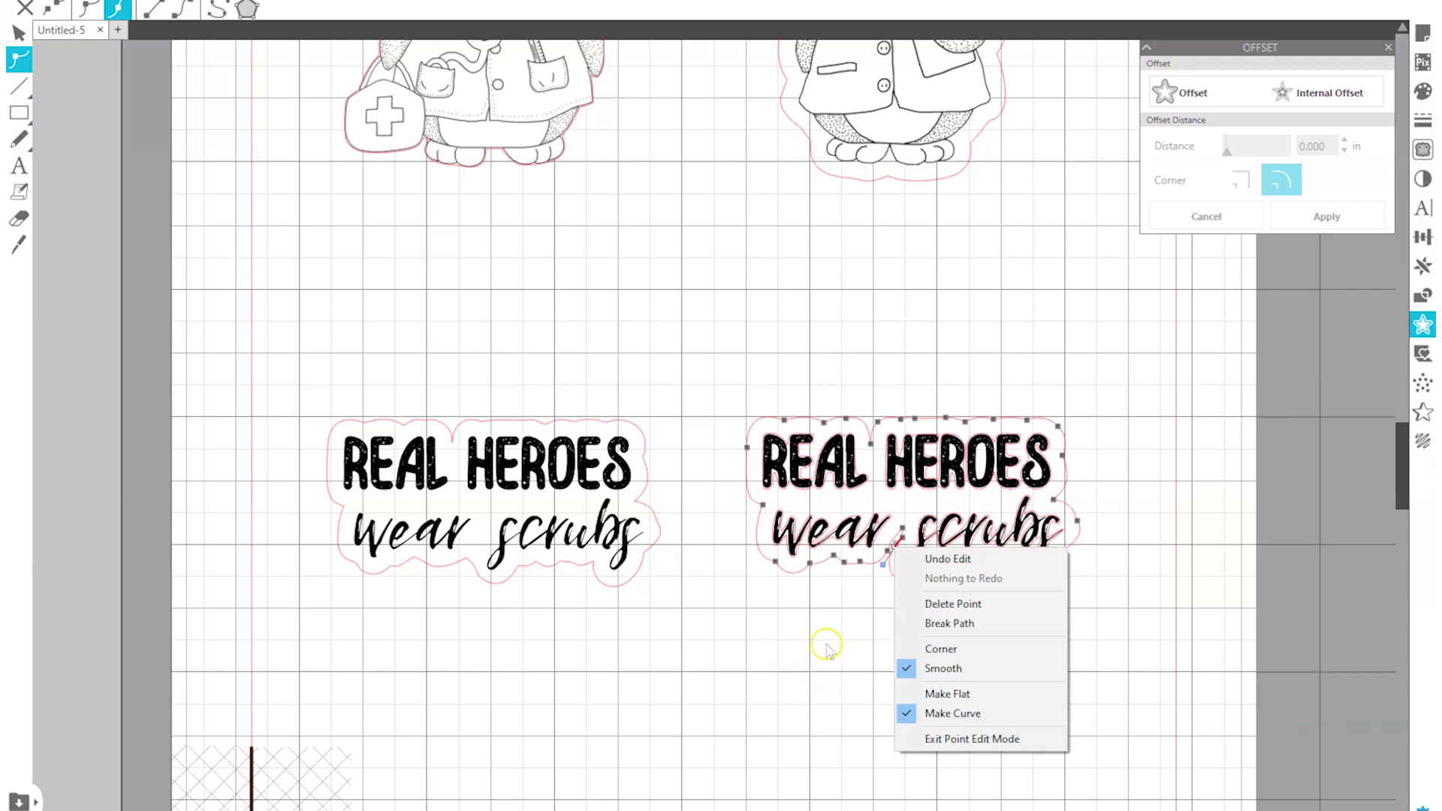
pyautogui.click(858, 590)
pyautogui.doubleClick(904, 534)
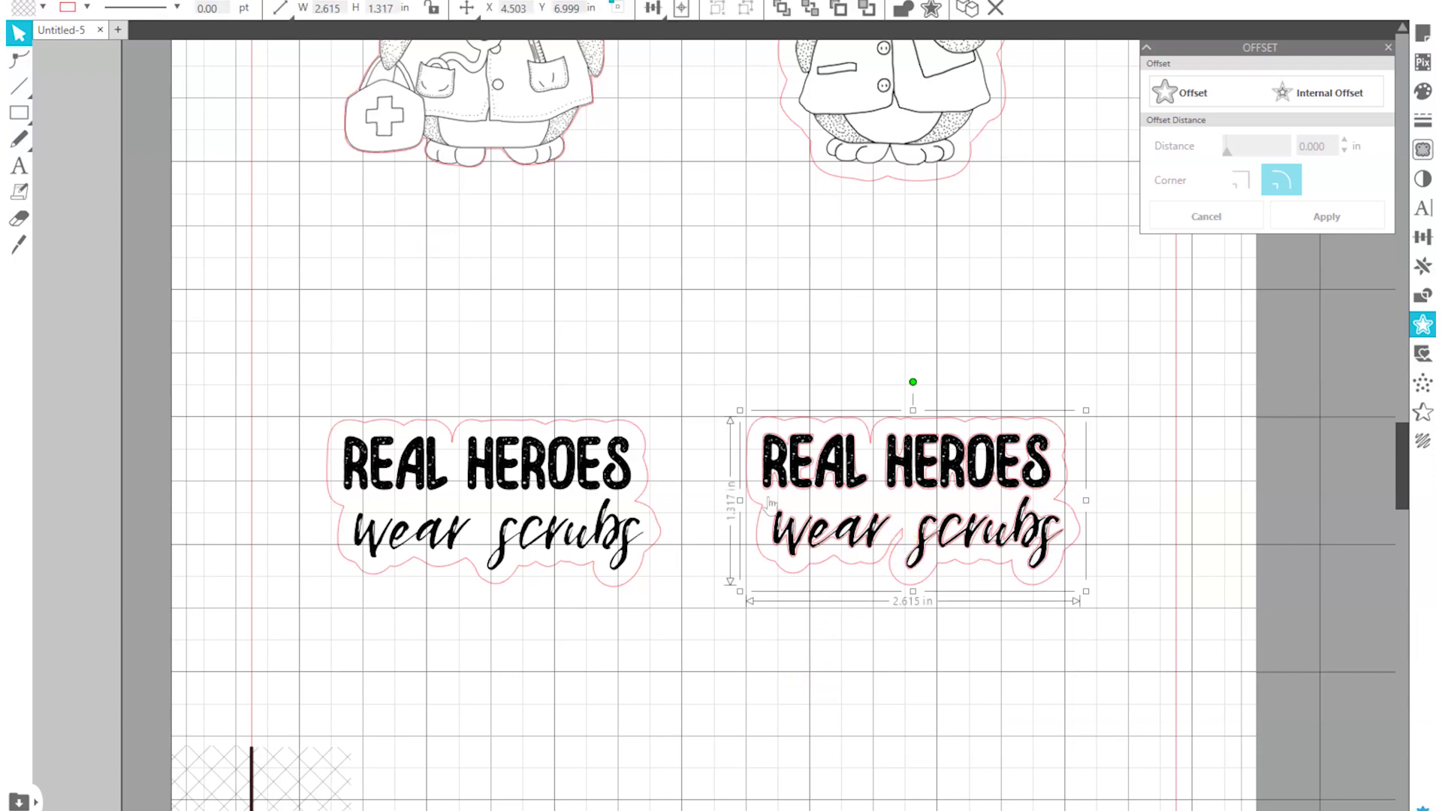
pyautogui.doubleClick(904, 535)
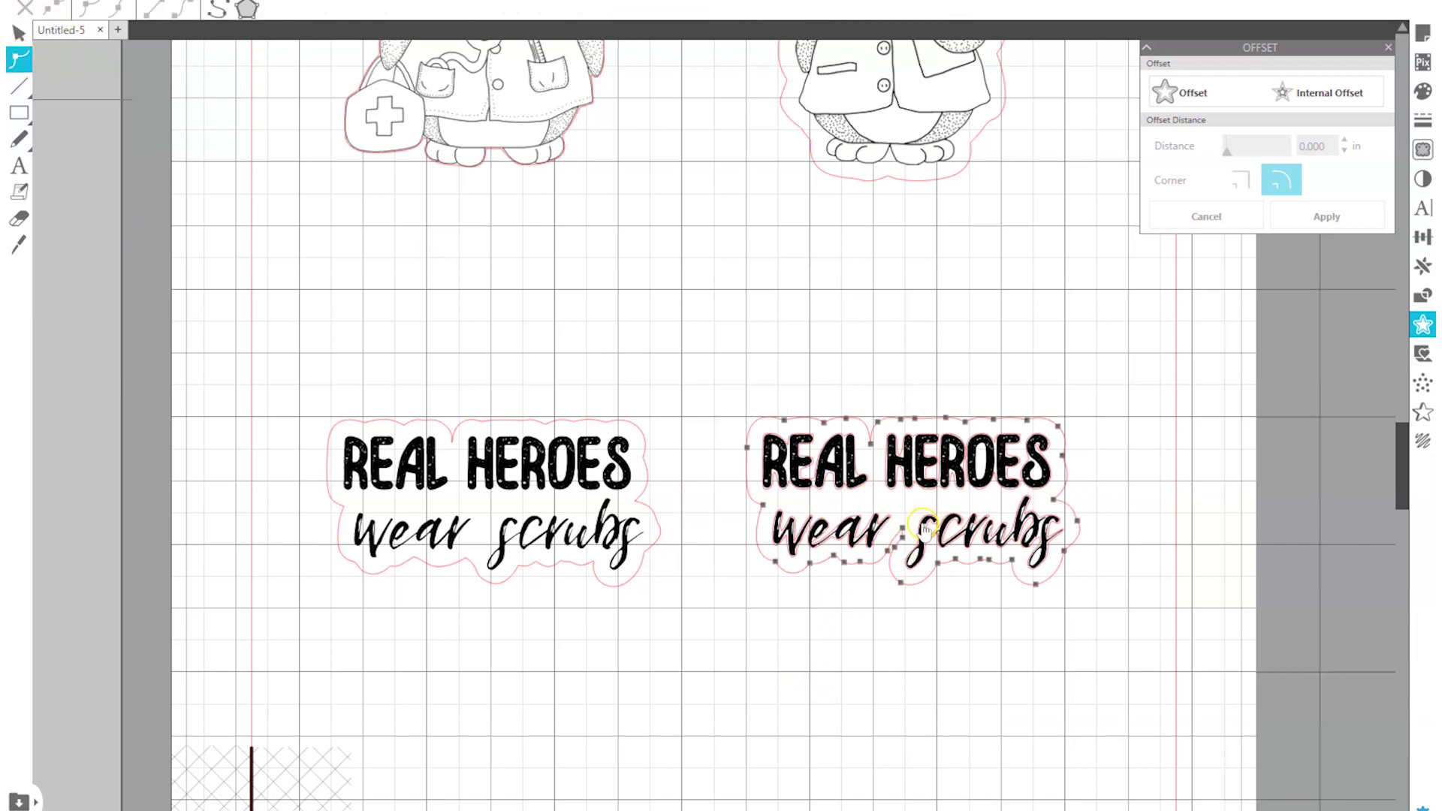
pyautogui.click(898, 538)
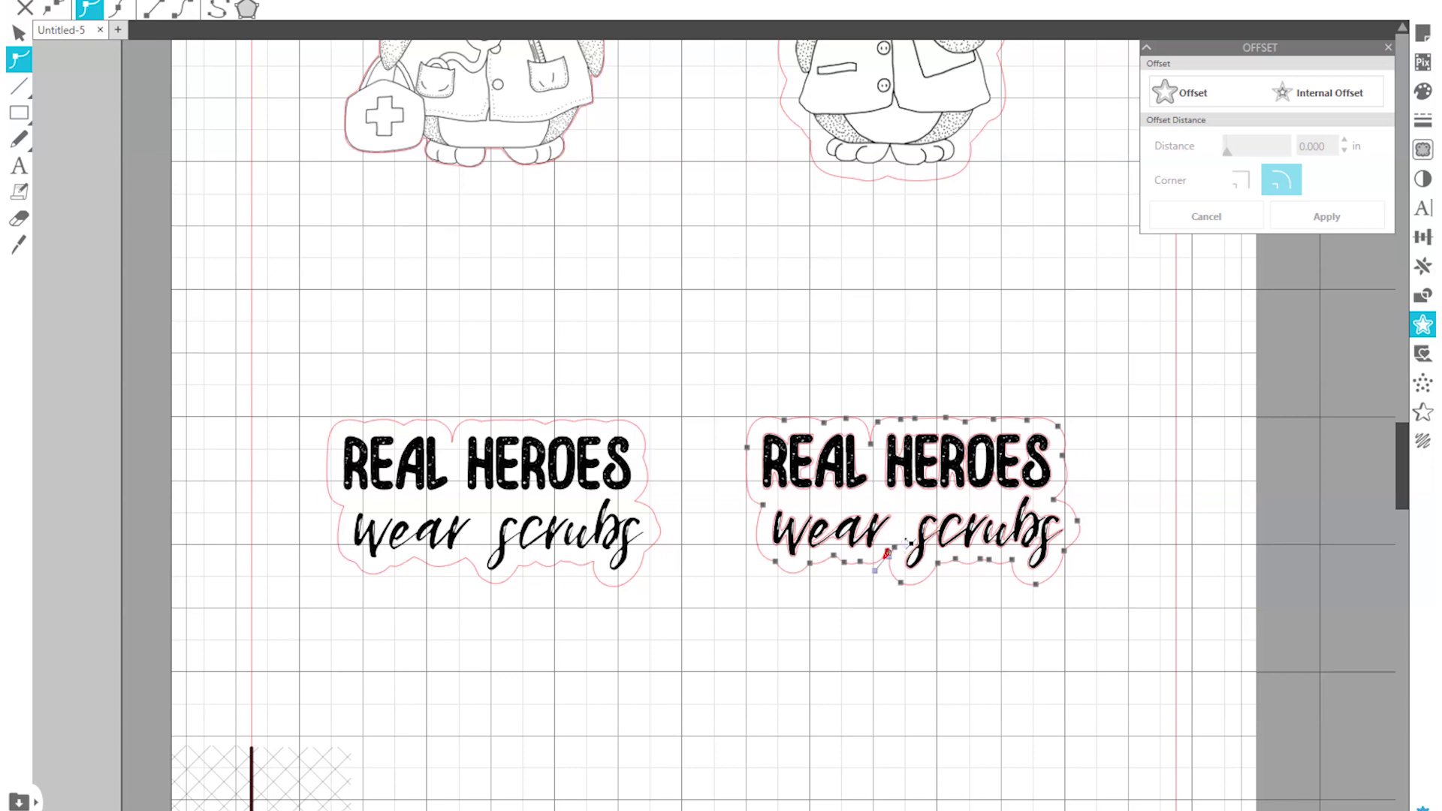
pyautogui.click(894, 546)
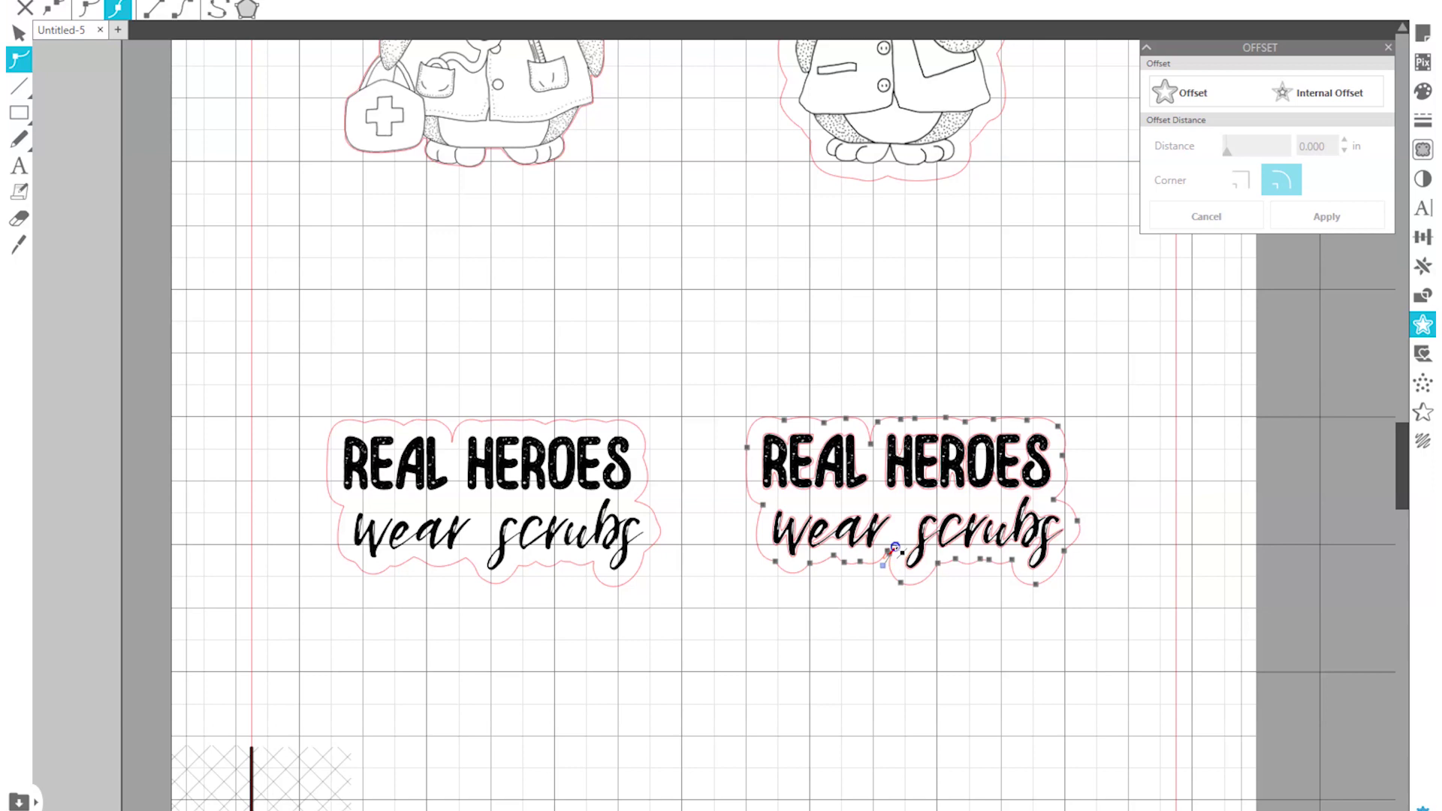
pyautogui.click(888, 584)
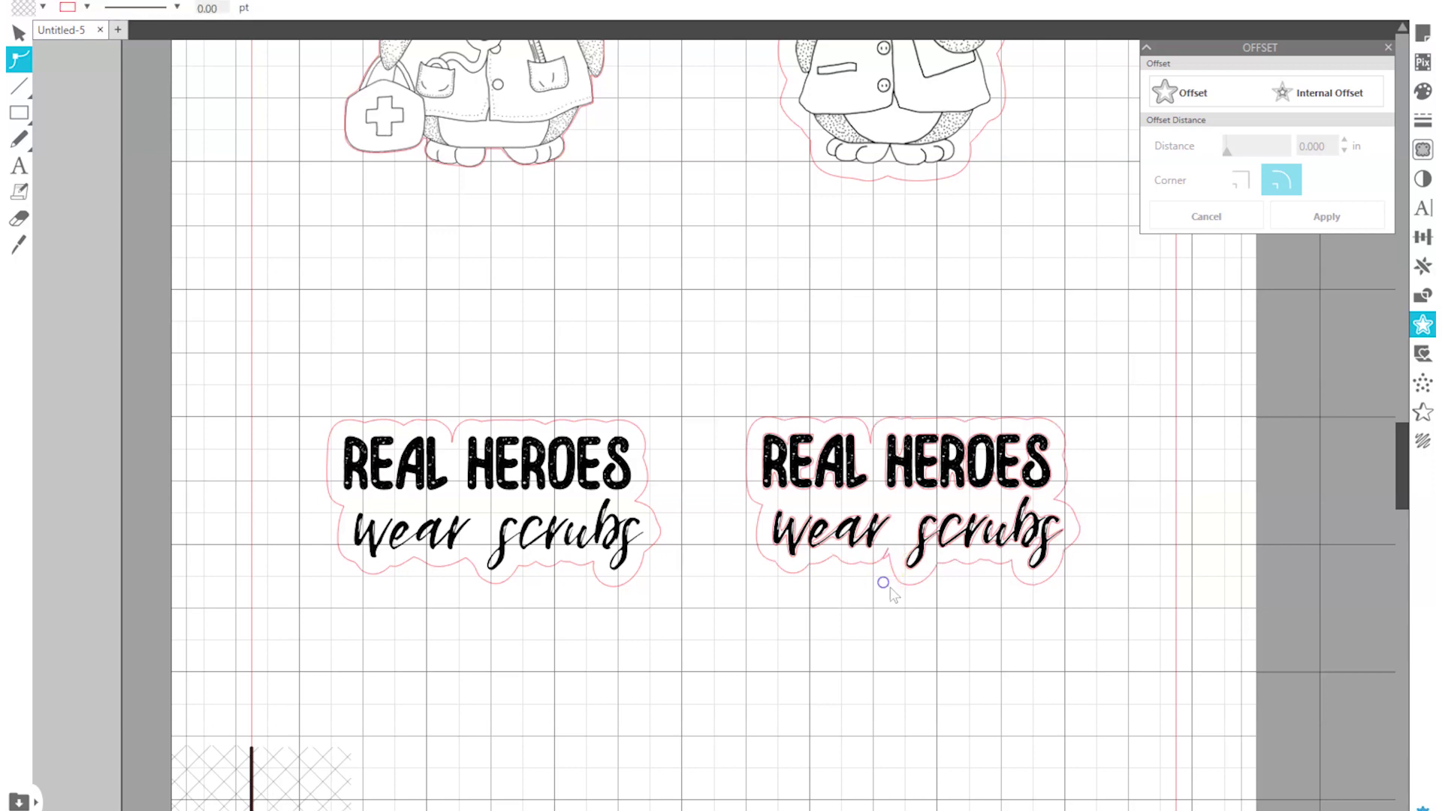
pyautogui.click(888, 559)
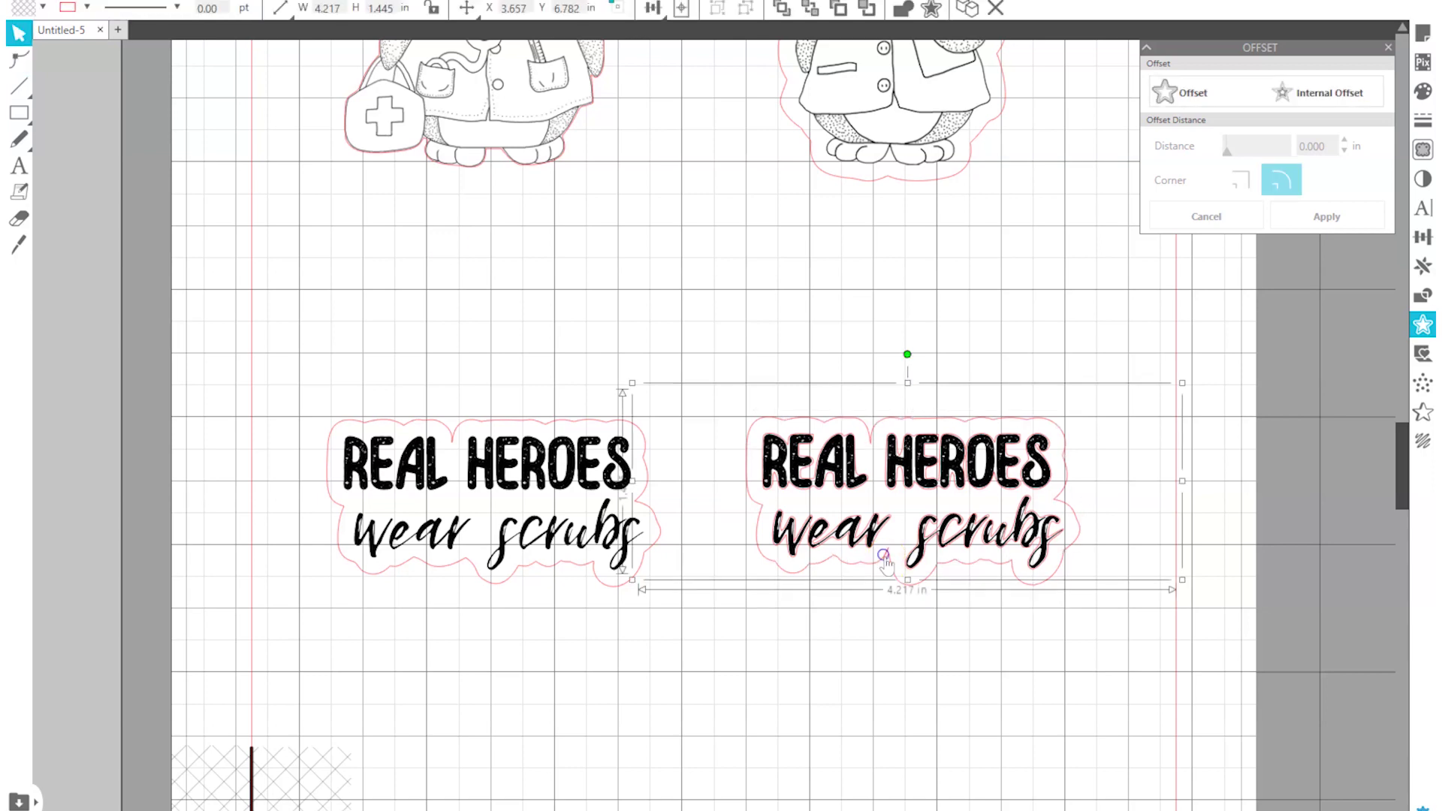
# Step: Reopen the second sentiment's offset line for point editing and pull the notch point upward between "wear" and "scrubs"
pyautogui.click(19, 60)
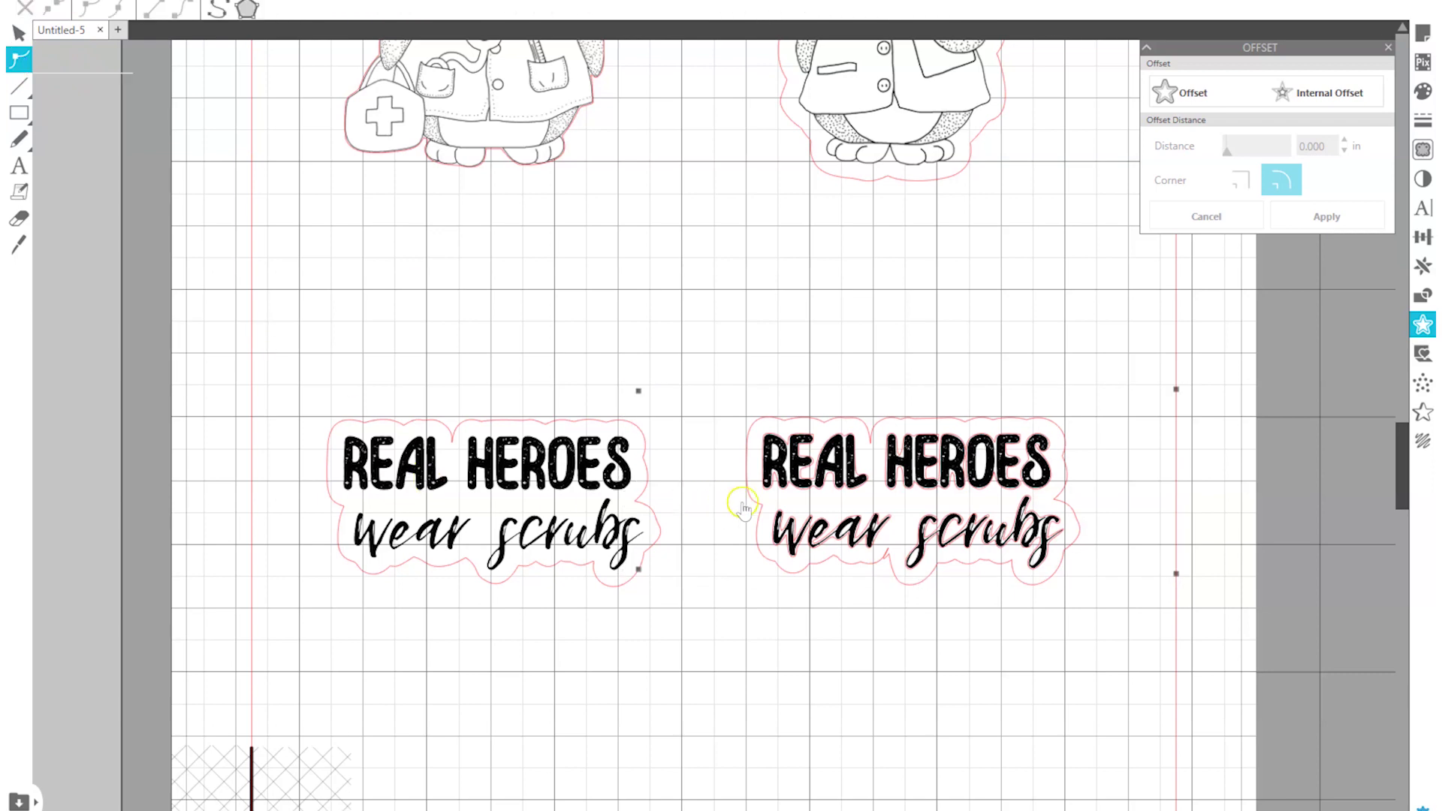
pyautogui.click(887, 556)
pyautogui.moveTo(888, 555); pyautogui.dragTo(898, 534)
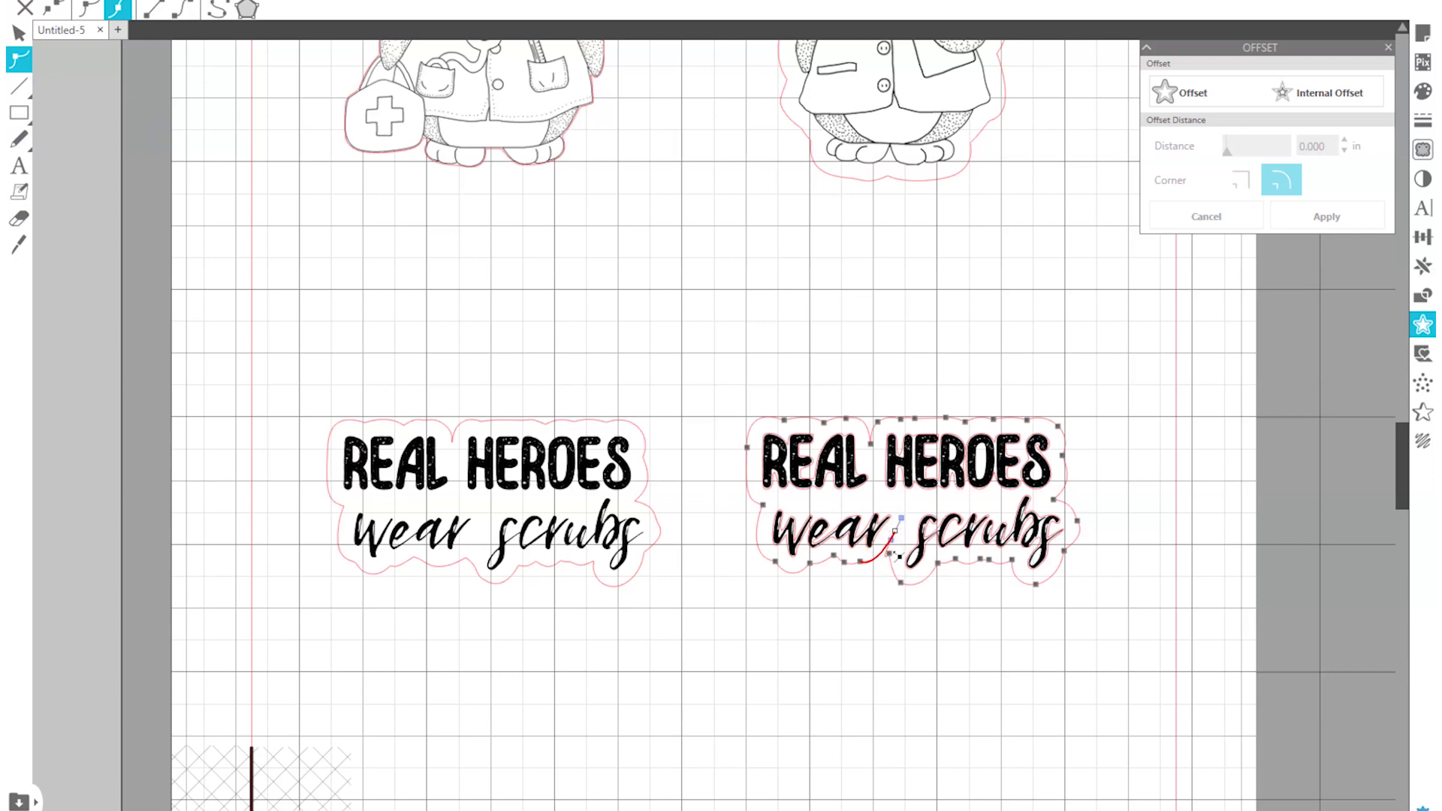
pyautogui.click(900, 553)
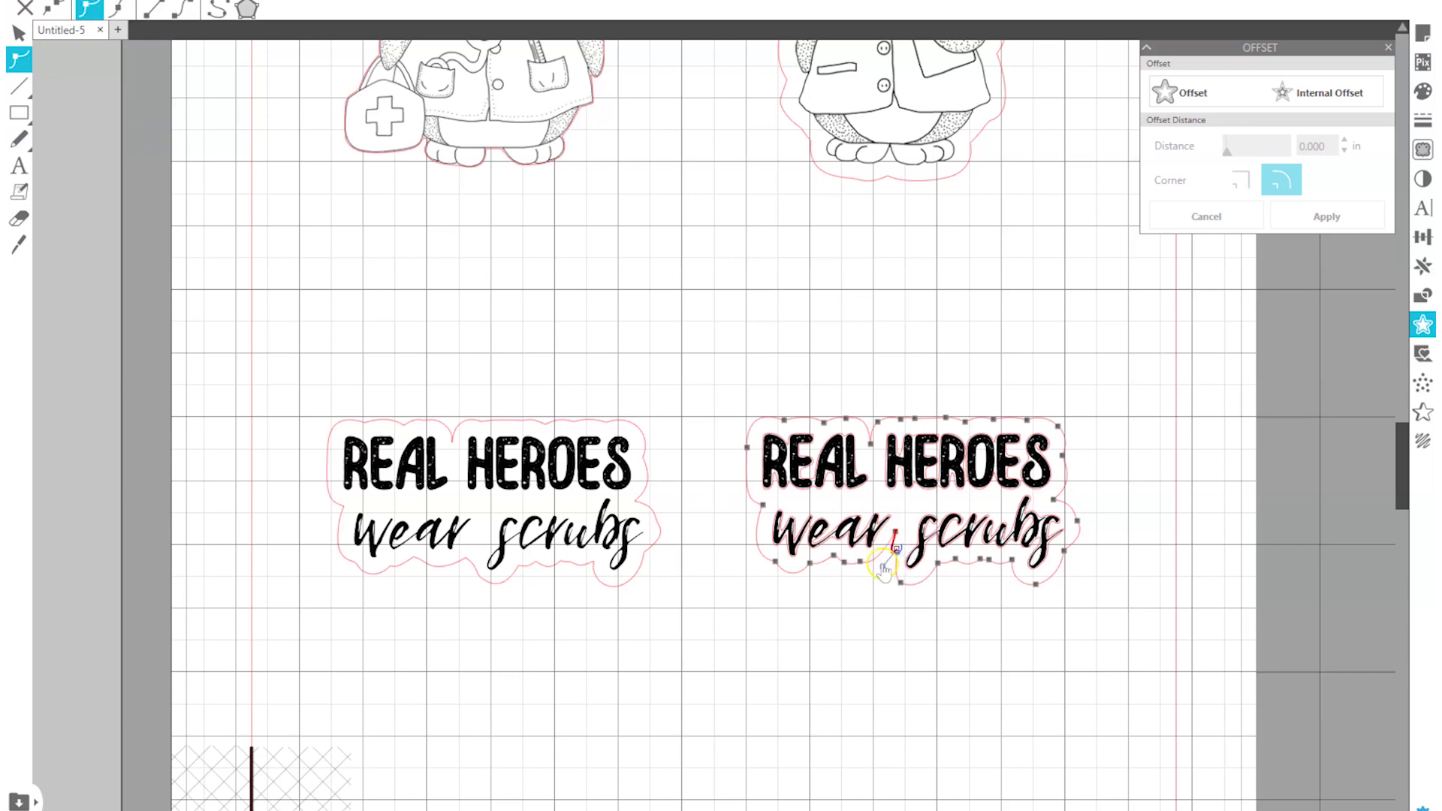
# Step: Remove the second sentiment's inner traced outline, moving the sentiment image aside and back inside its offset cut line
pyautogui.click(885, 568)
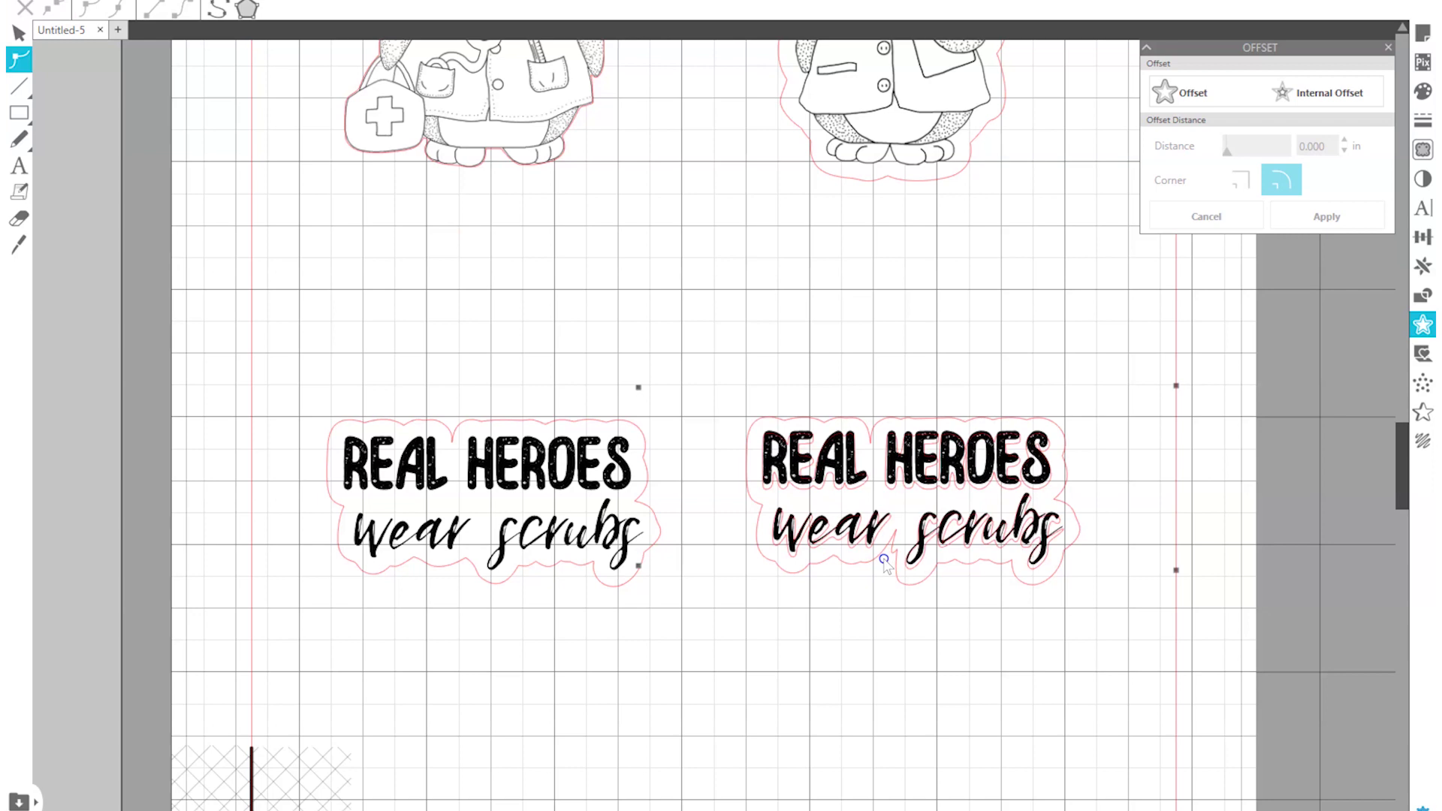
pyautogui.moveTo(884, 513); pyautogui.dragTo(885, 411)
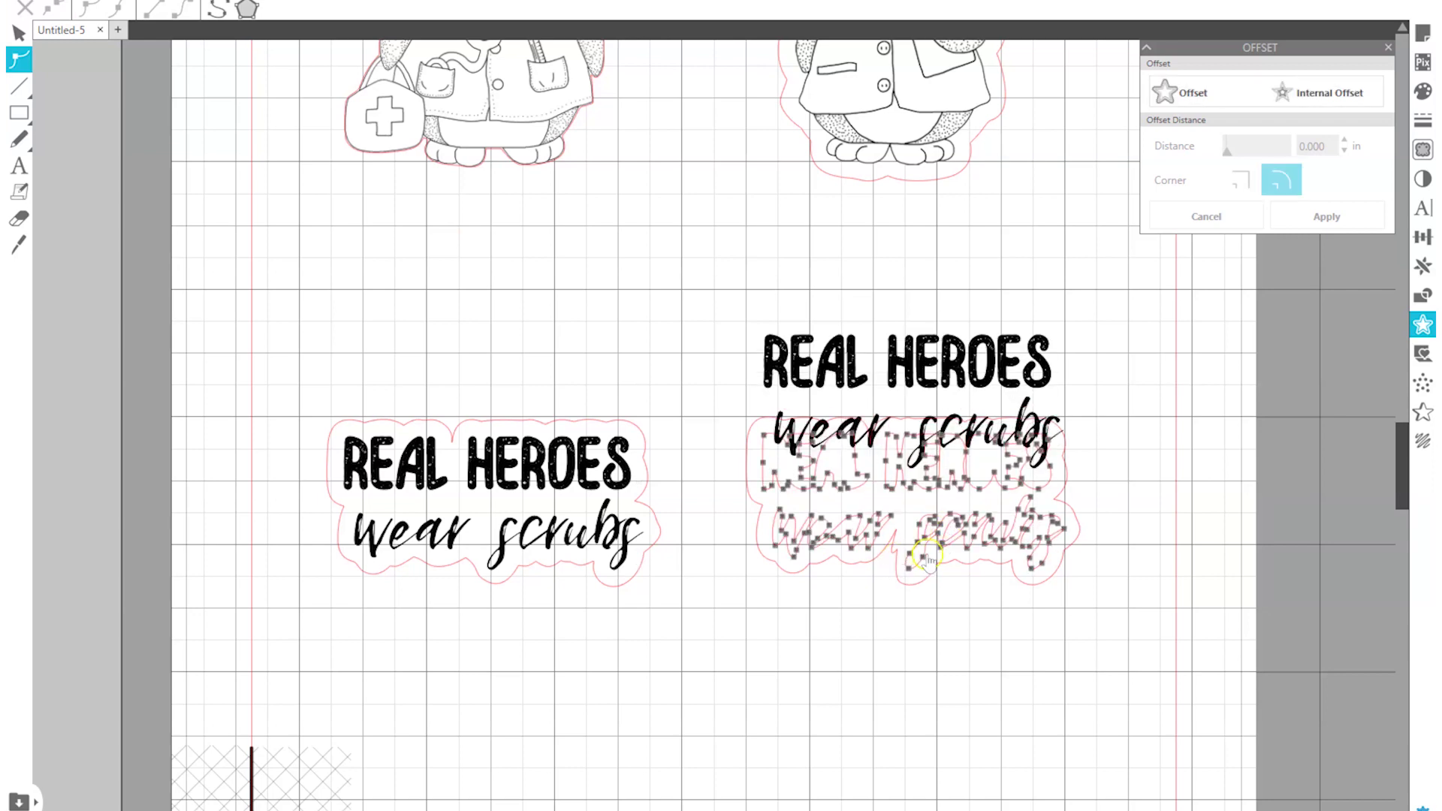
pyautogui.click(997, 524)
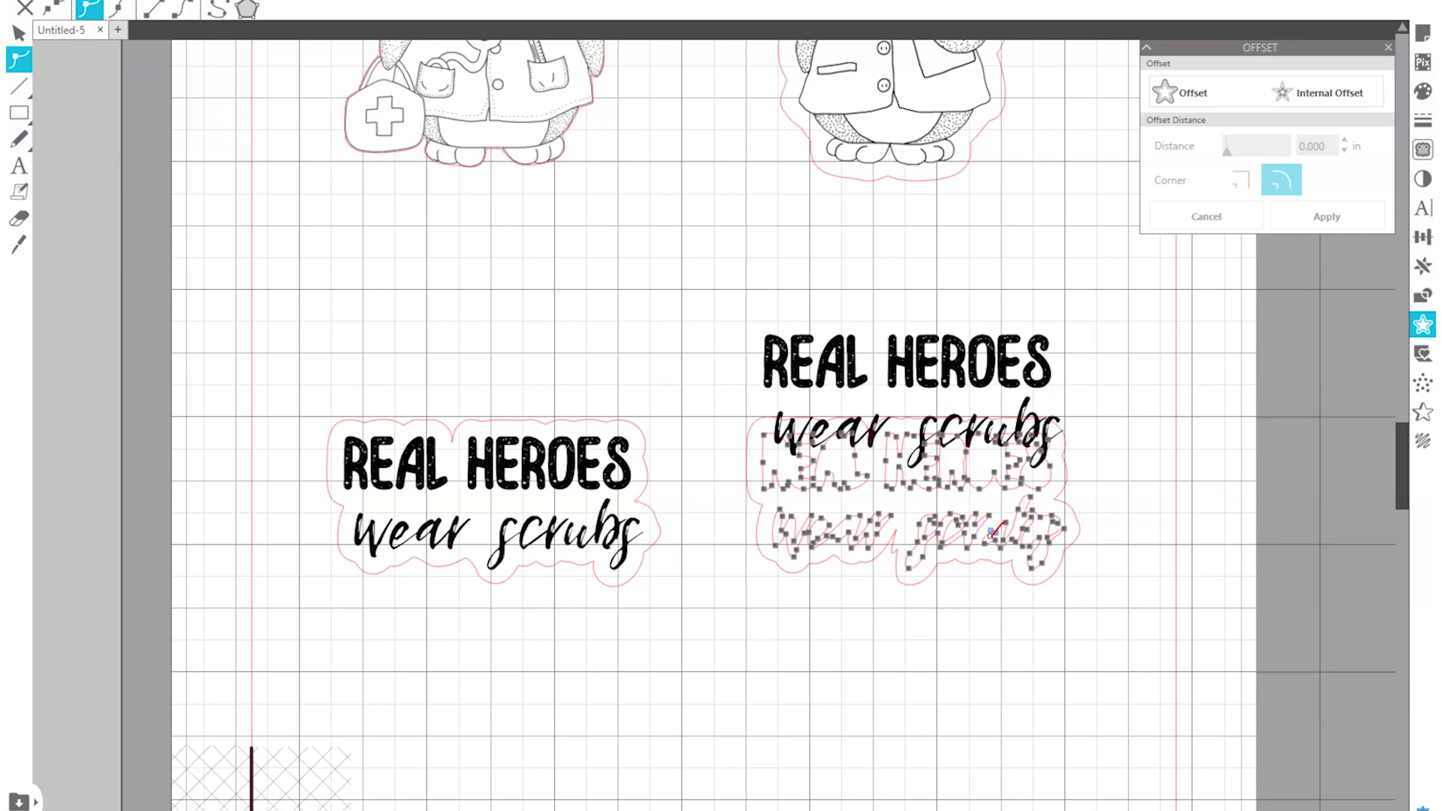
pyautogui.click(21, 0)
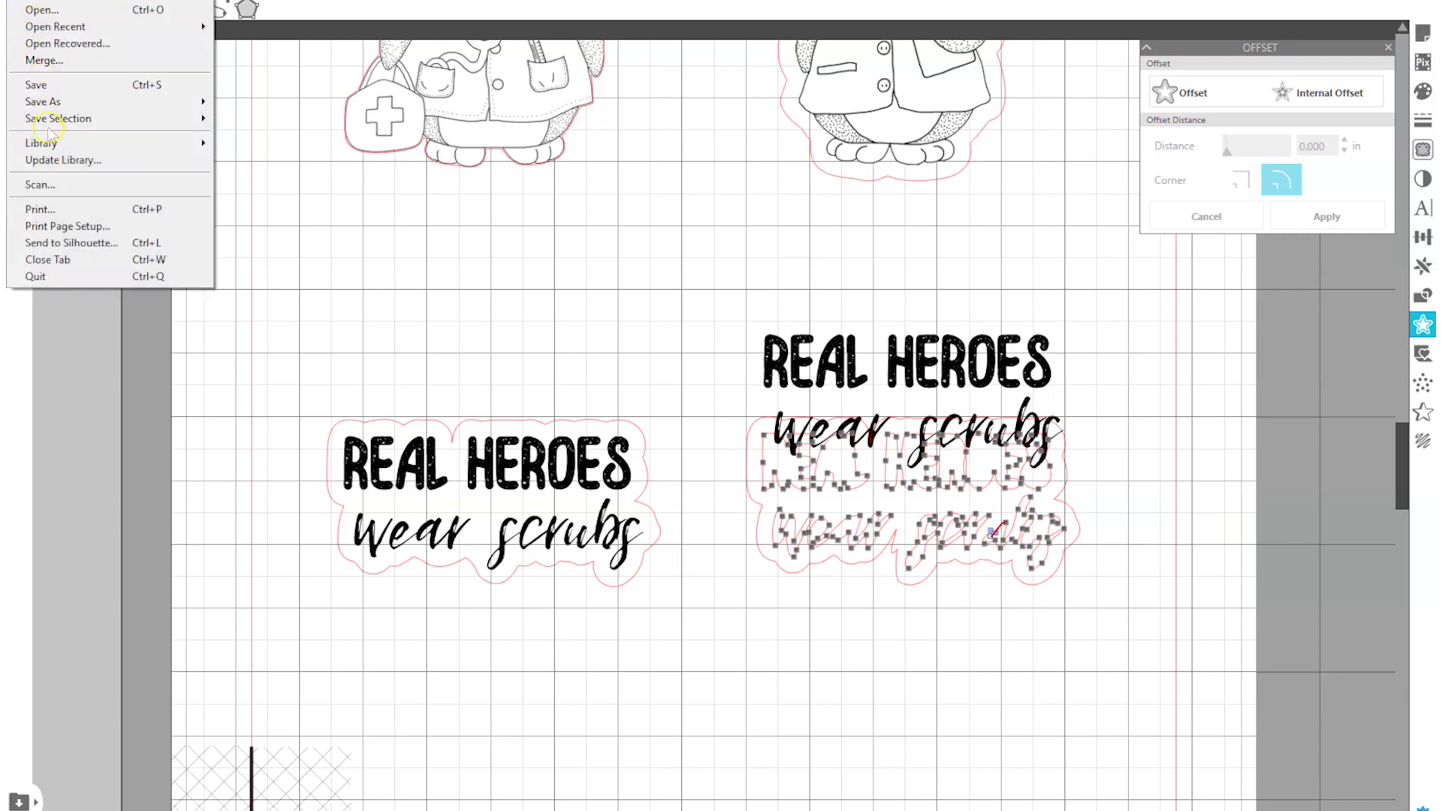
pyautogui.click(76, 0)
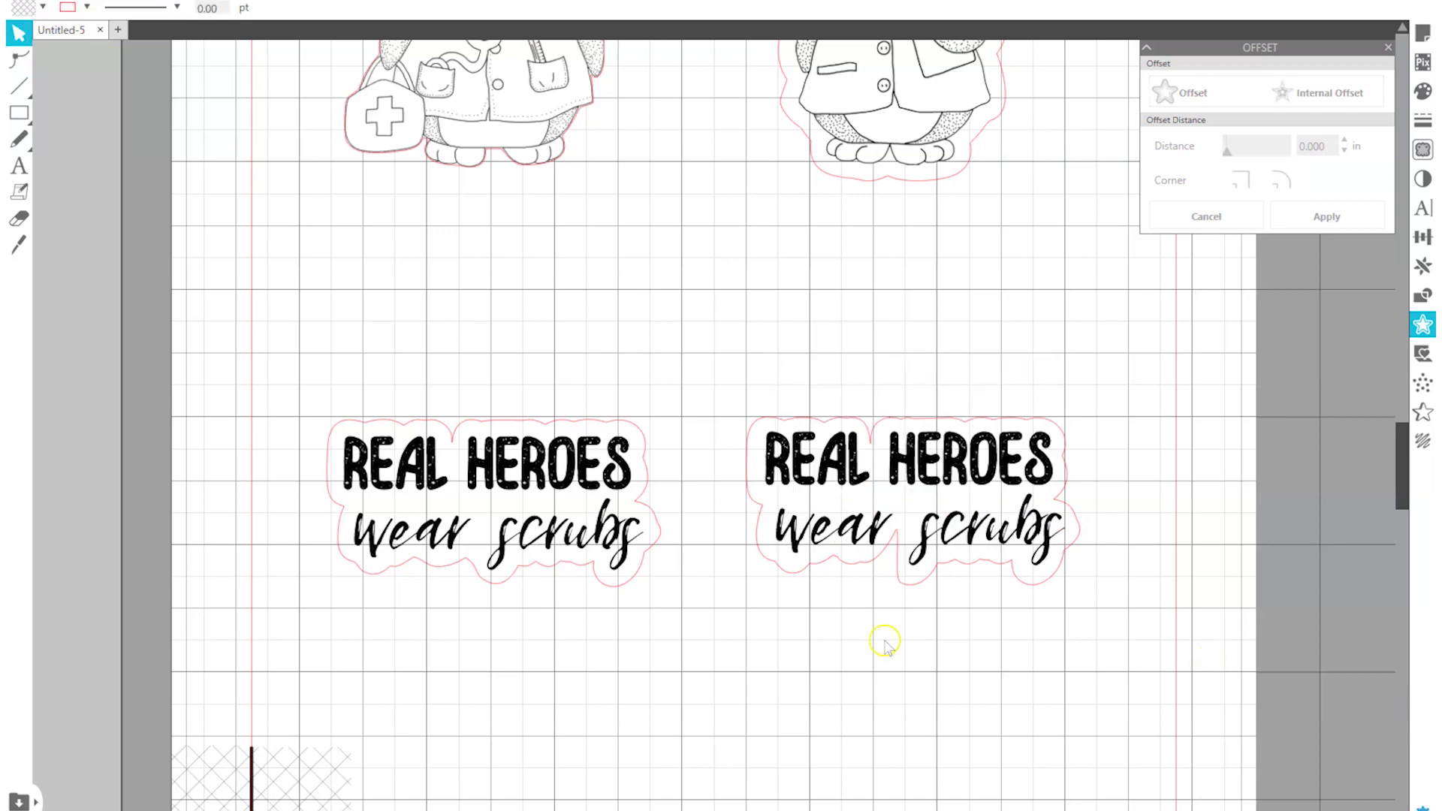
pyautogui.click(19, 60)
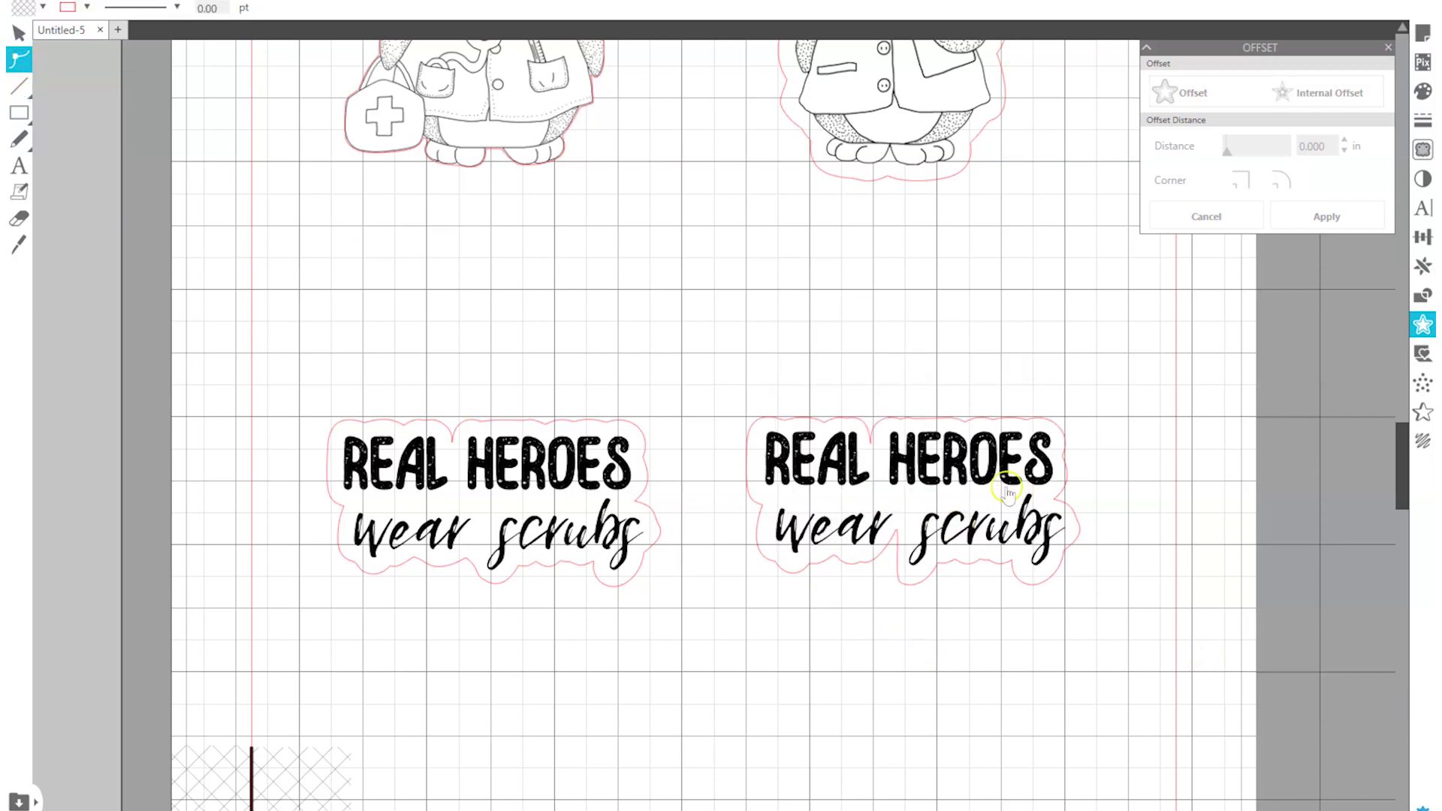
pyautogui.click(20, 33)
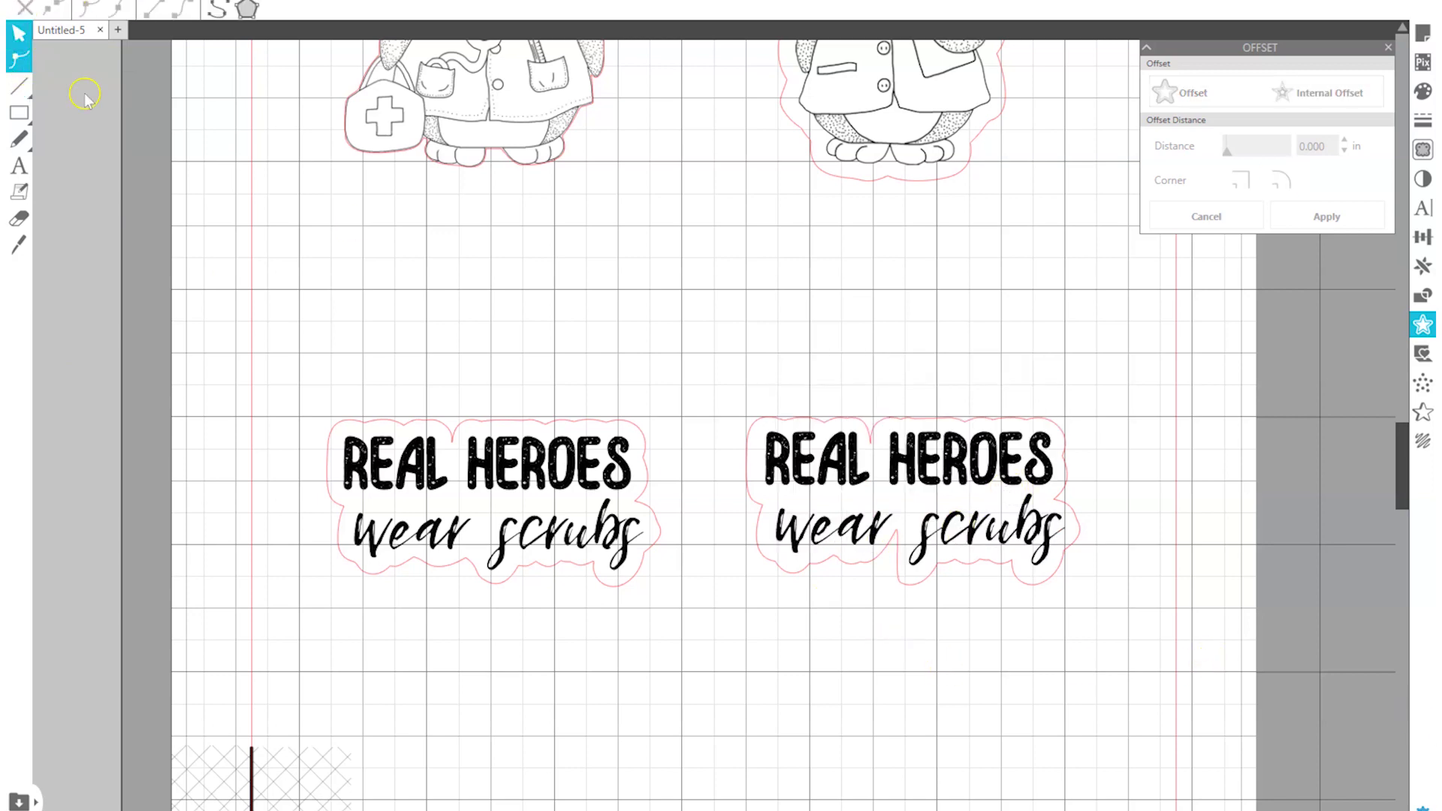
# Step: Smooth the notch in the second sentiment's offset line between "wear" and "scrubs" by editing its points, and reposition the sentiment image inside the line
pyautogui.click(894, 542)
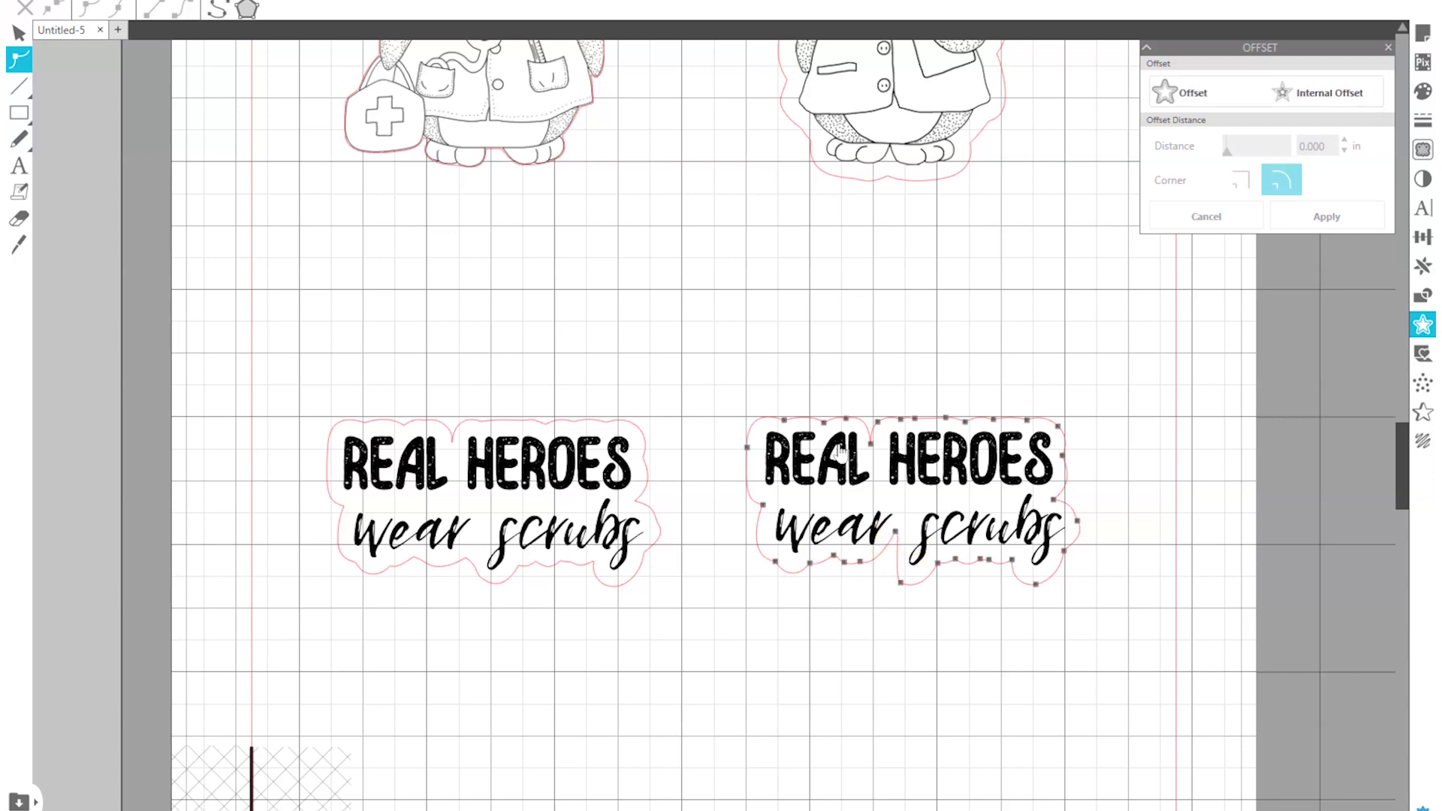
pyautogui.click(894, 531)
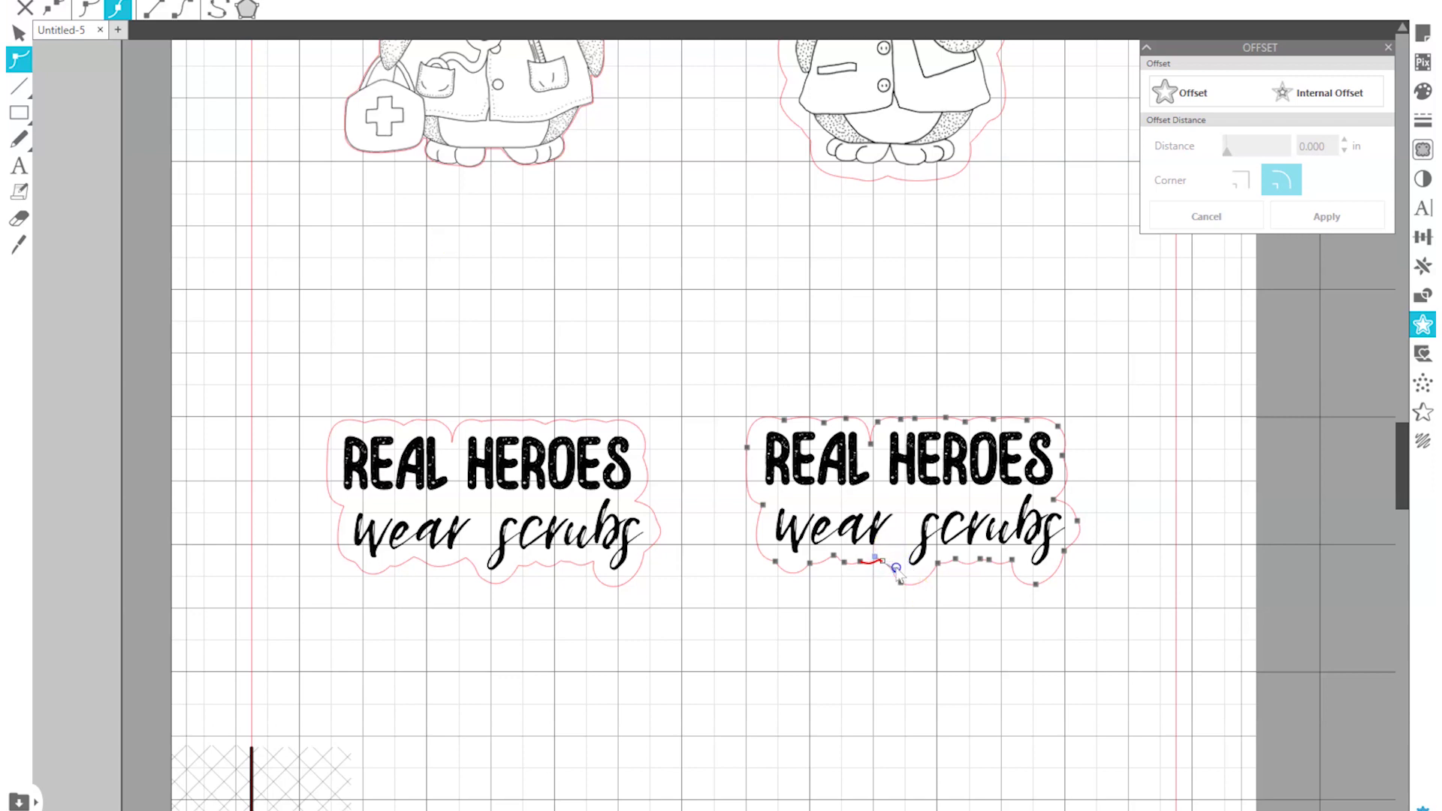
pyautogui.click(883, 561)
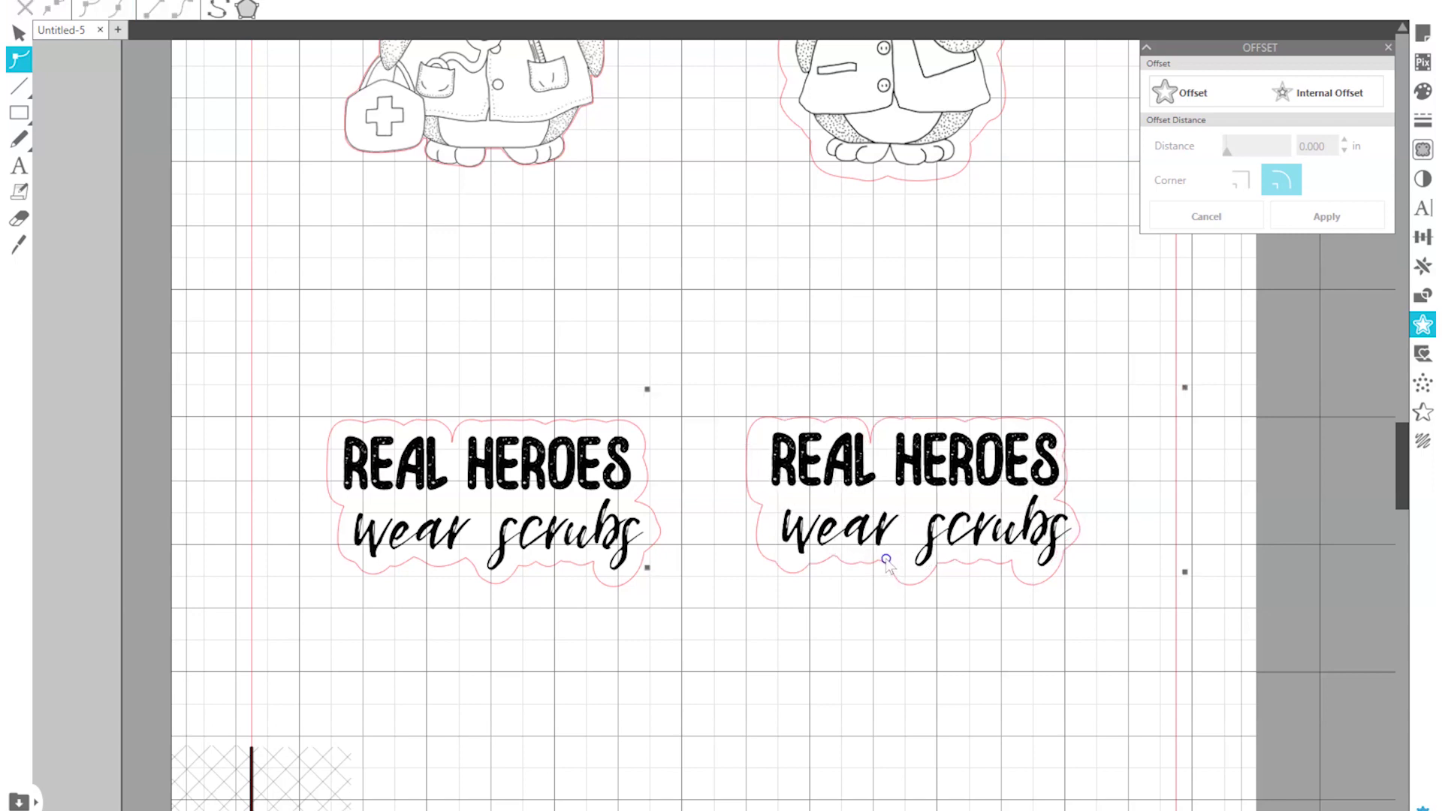
pyautogui.moveTo(880, 560); pyautogui.dragTo(872, 536)
pyautogui.click(942, 655)
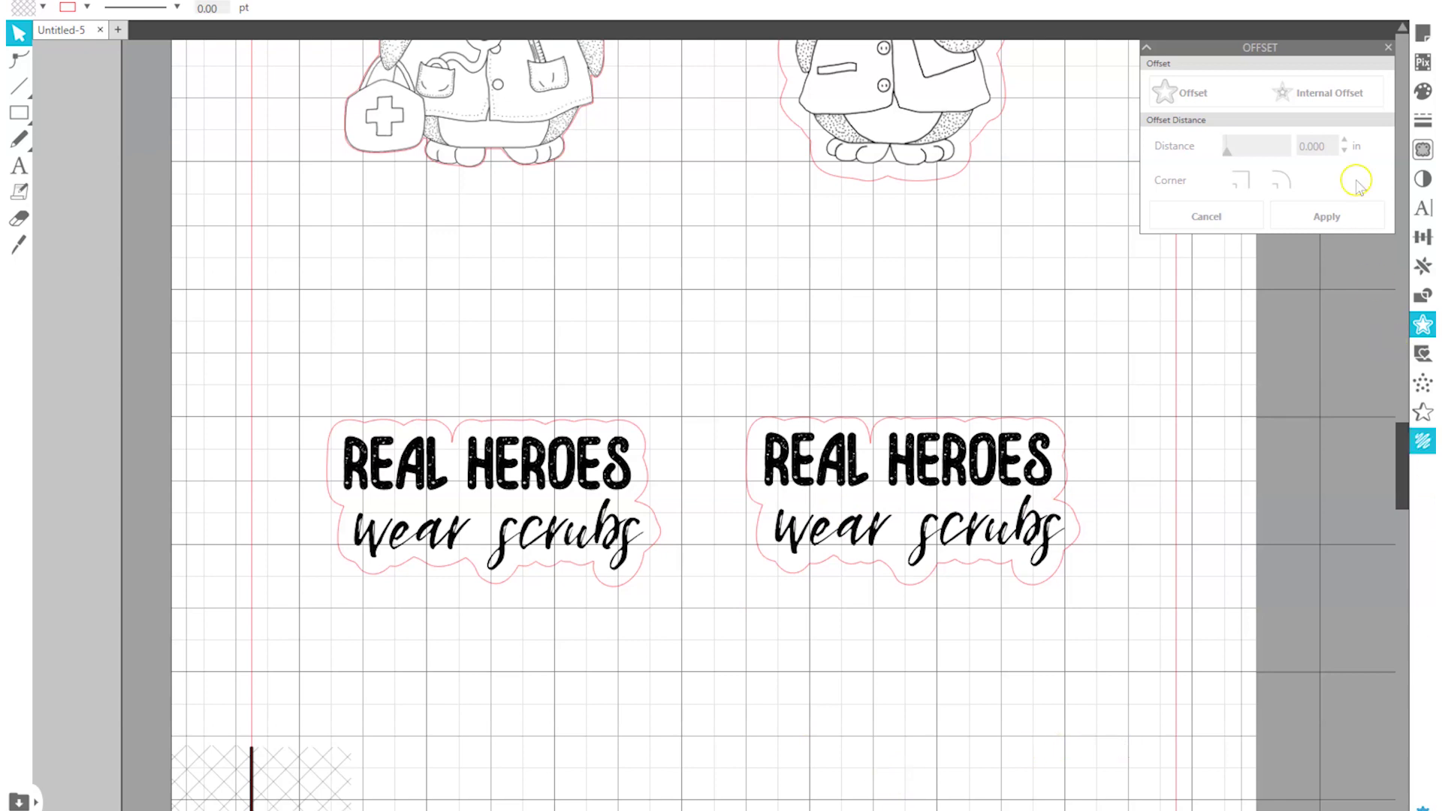
# Step: Check the paper size, orientation and margins in the print page setup, and leave it without changes
pyautogui.scroll(-3, 1120, 201)
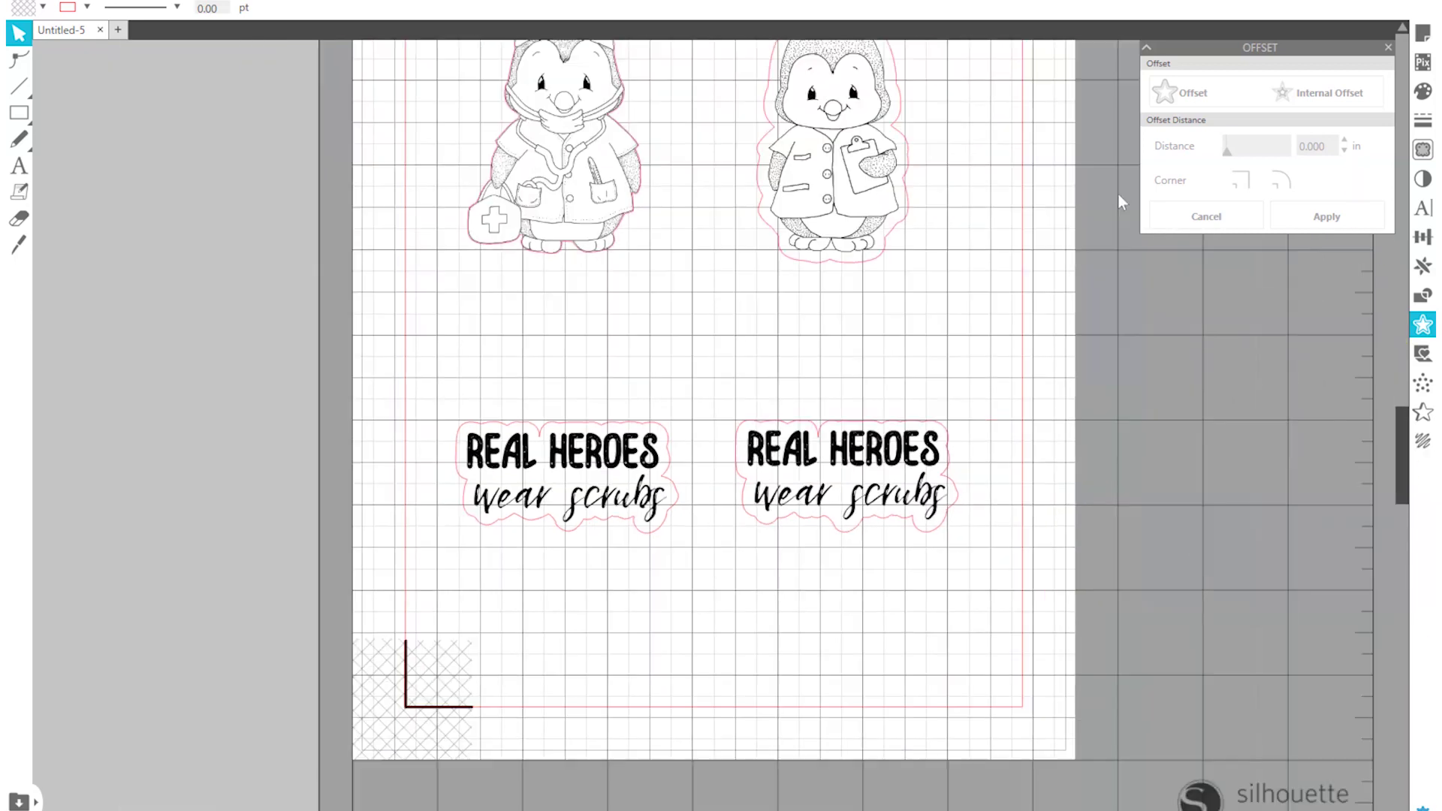
pyautogui.scroll(-2, 1120, 201)
pyautogui.scroll(-1, 1118, 195)
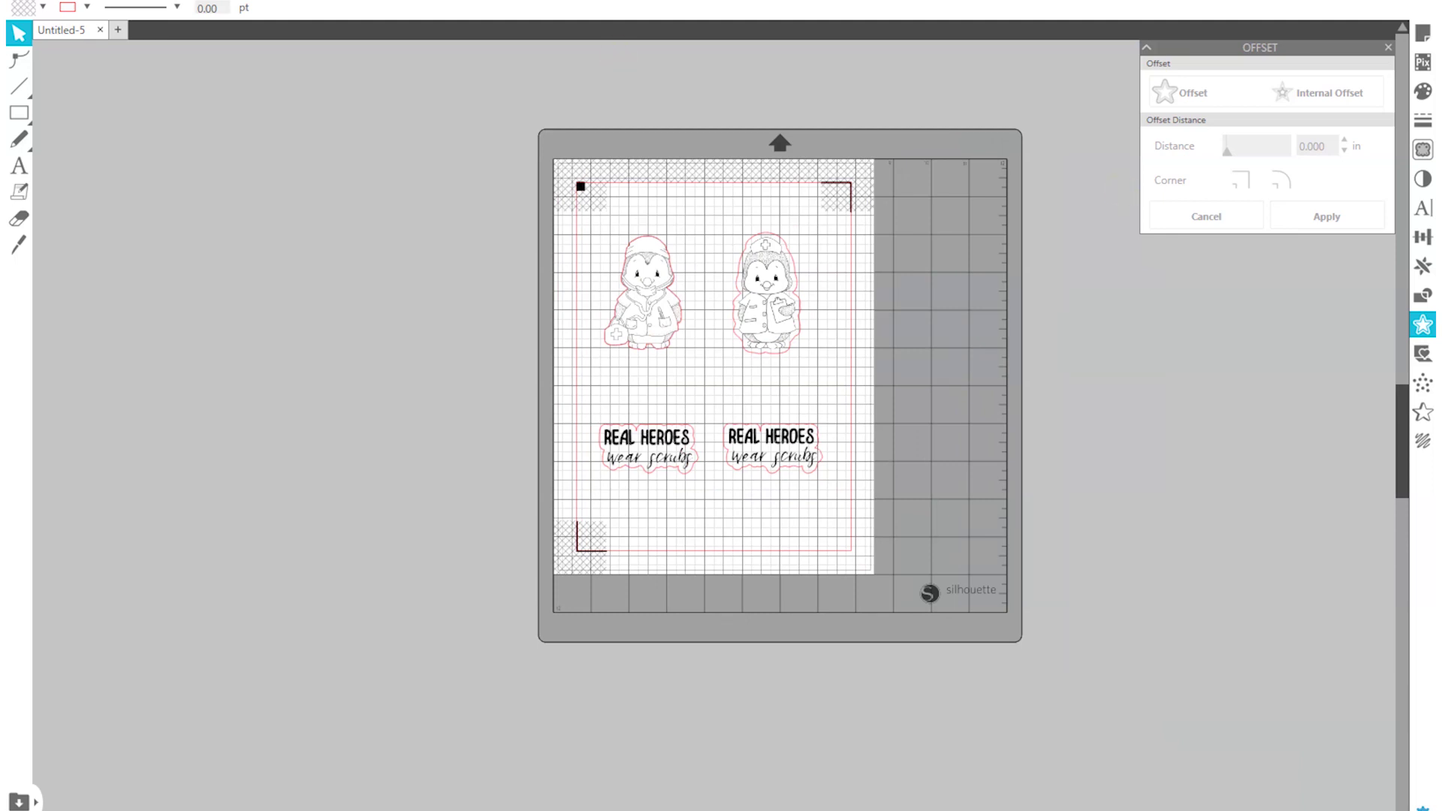
pyautogui.hotkey('alt', 'f')
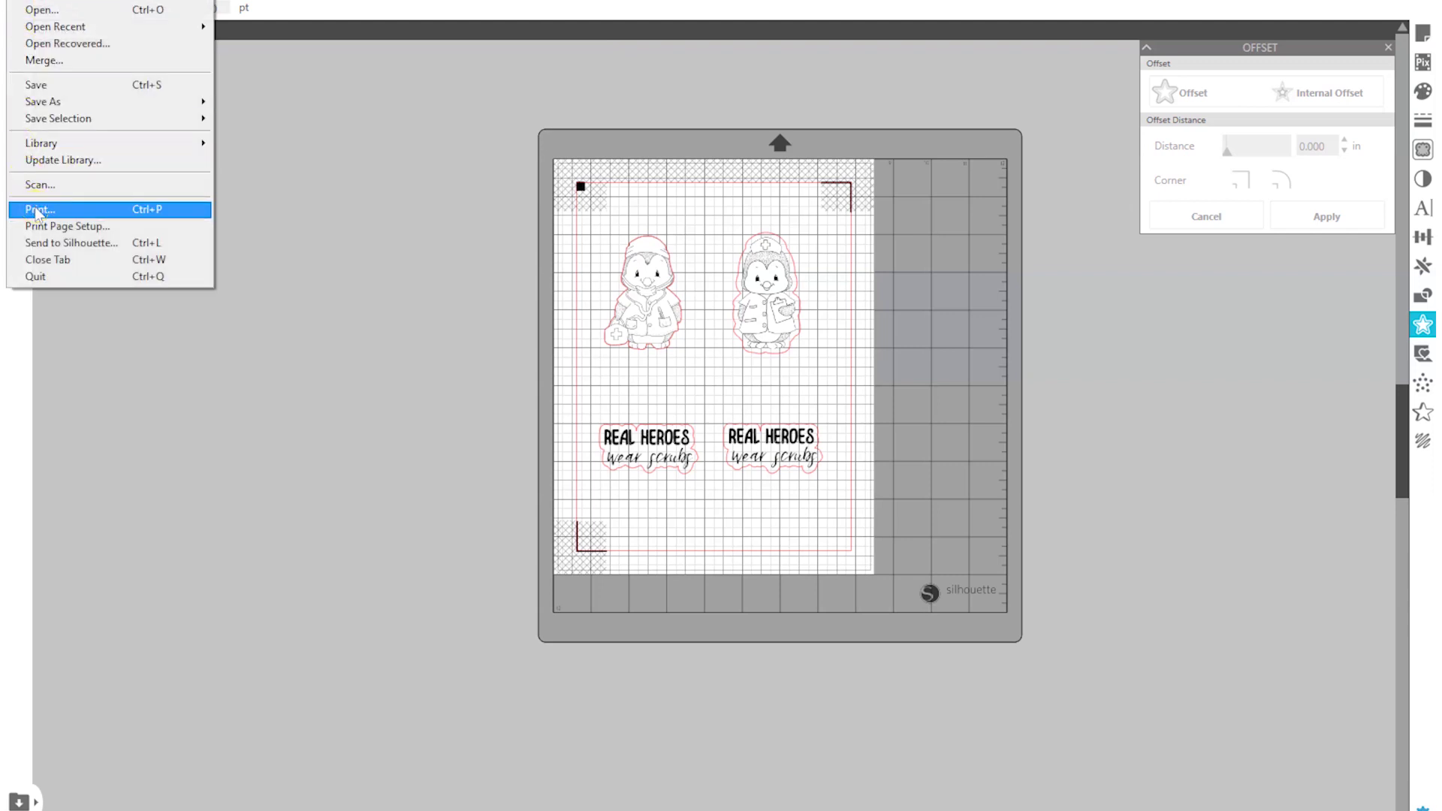
pyautogui.click(50, 227)
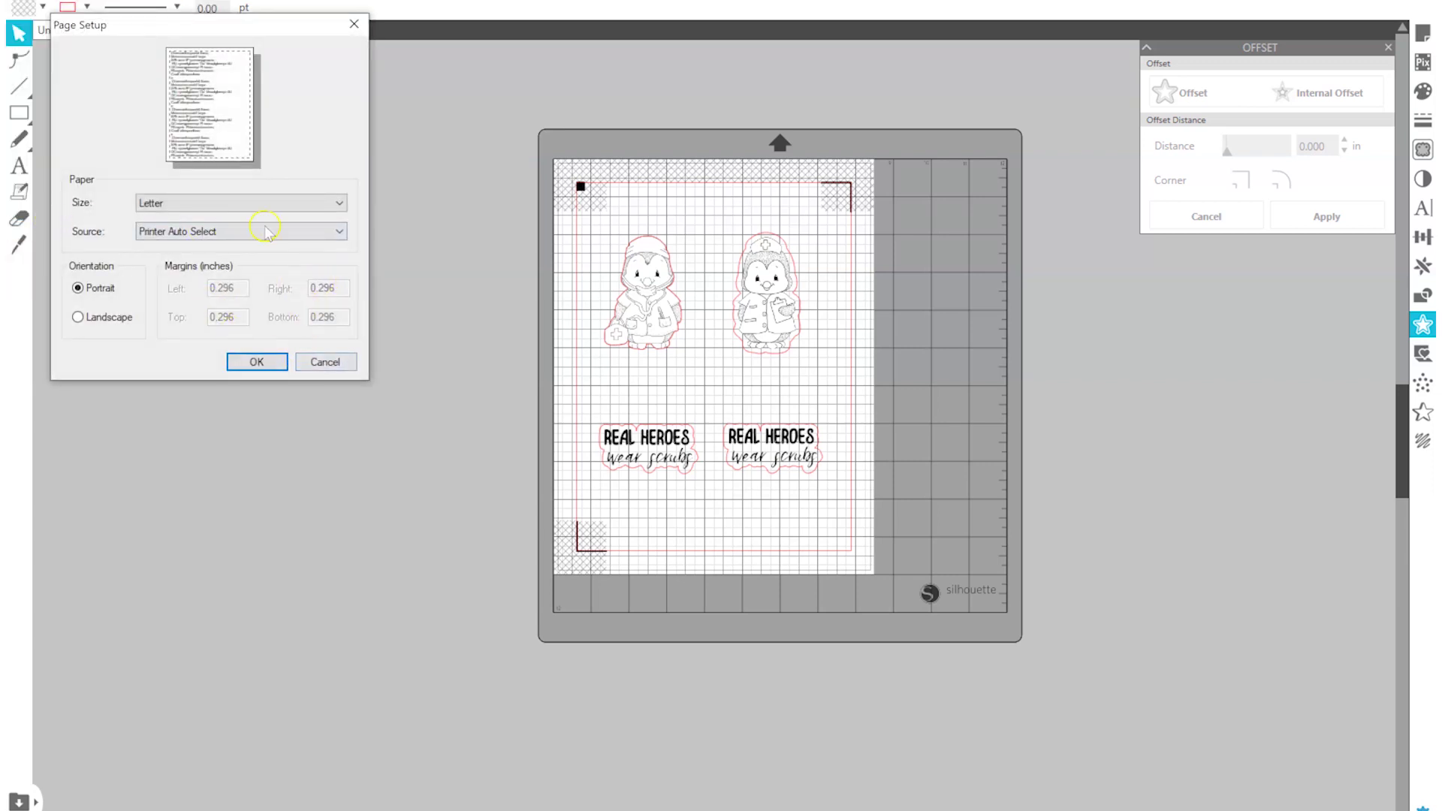
pyautogui.click(354, 24)
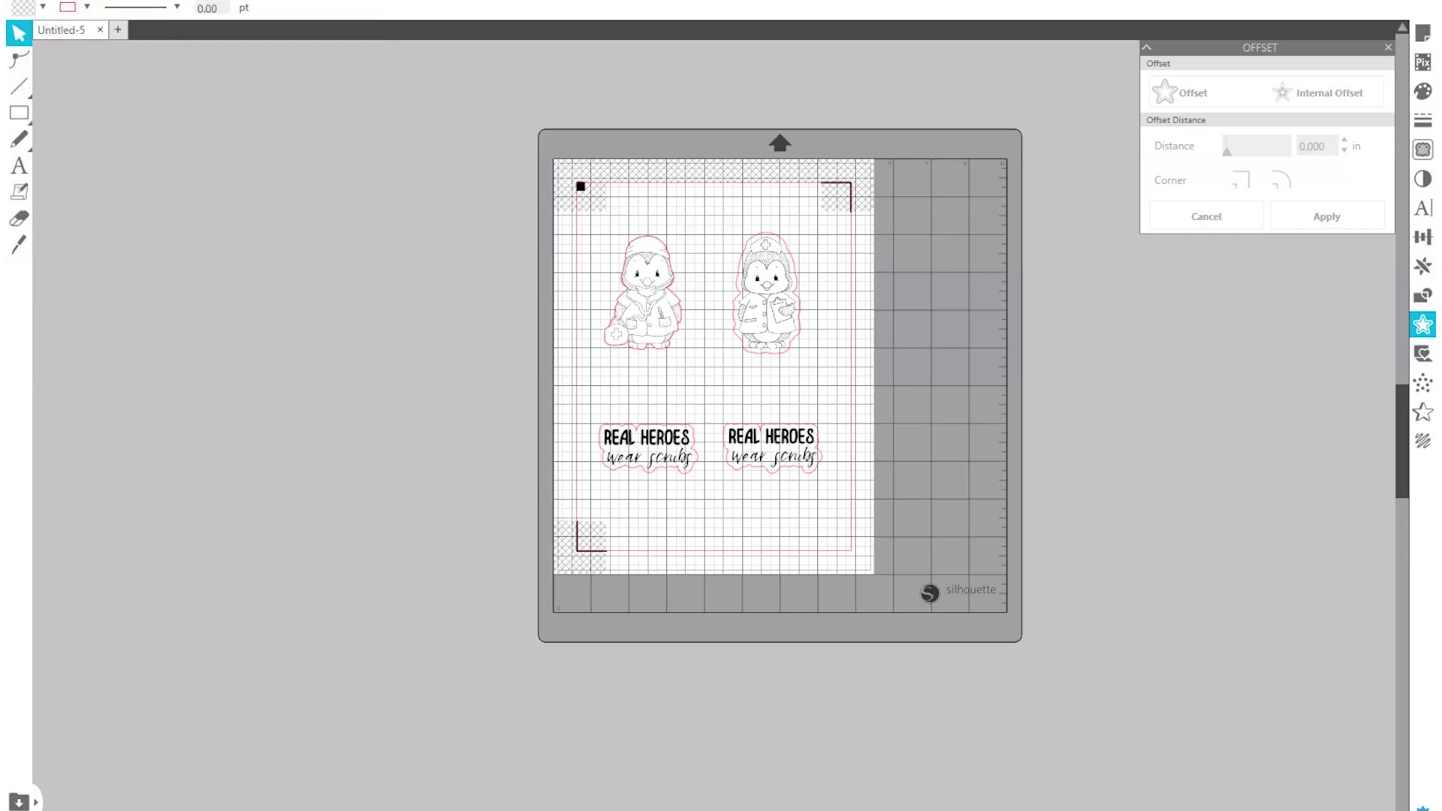
# Step: Print the page of penguin stamps and sentiments with its registration marks, and close the Offset settings
pyautogui.hotkey('alt', 'f')
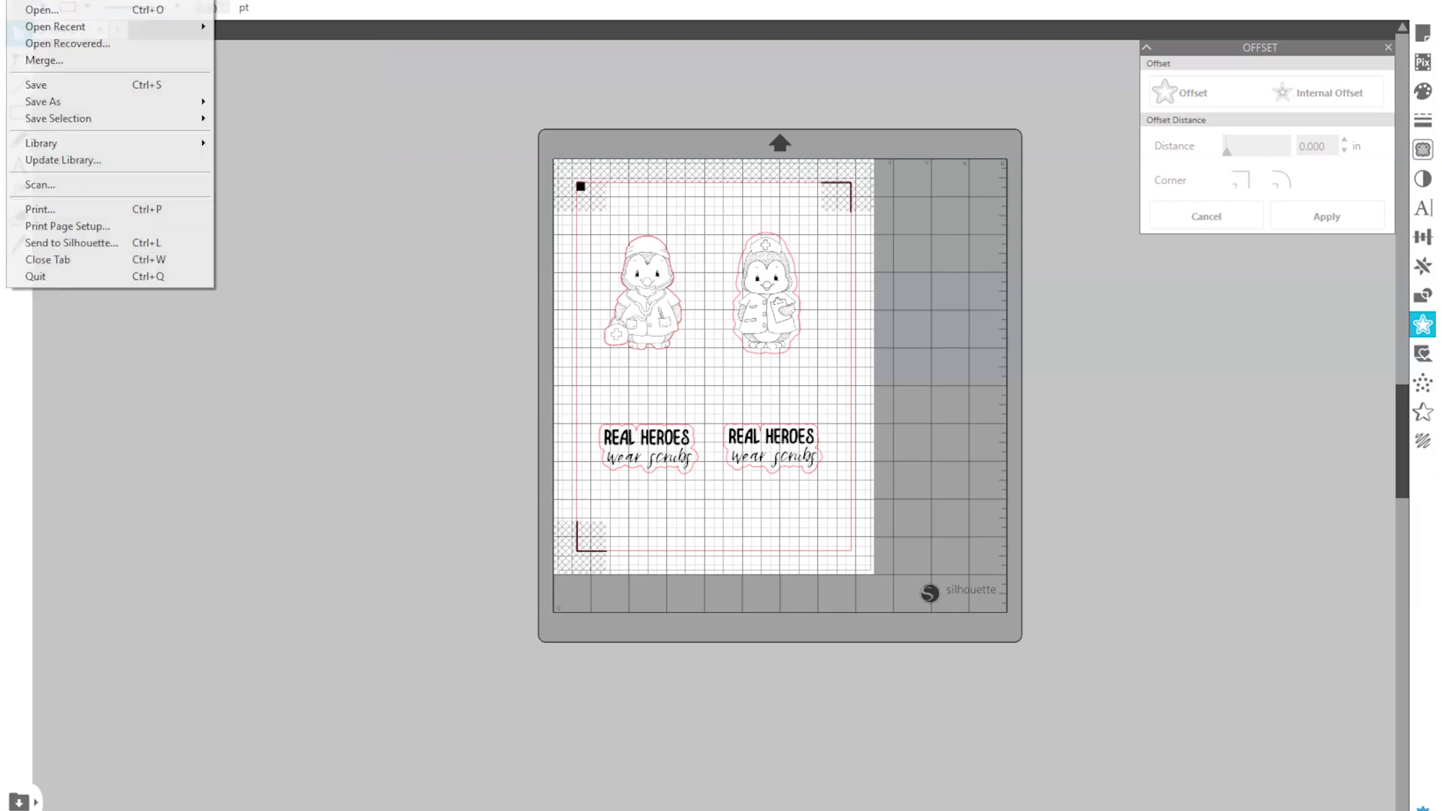
pyautogui.click(84, 207)
pyautogui.click(247, 288)
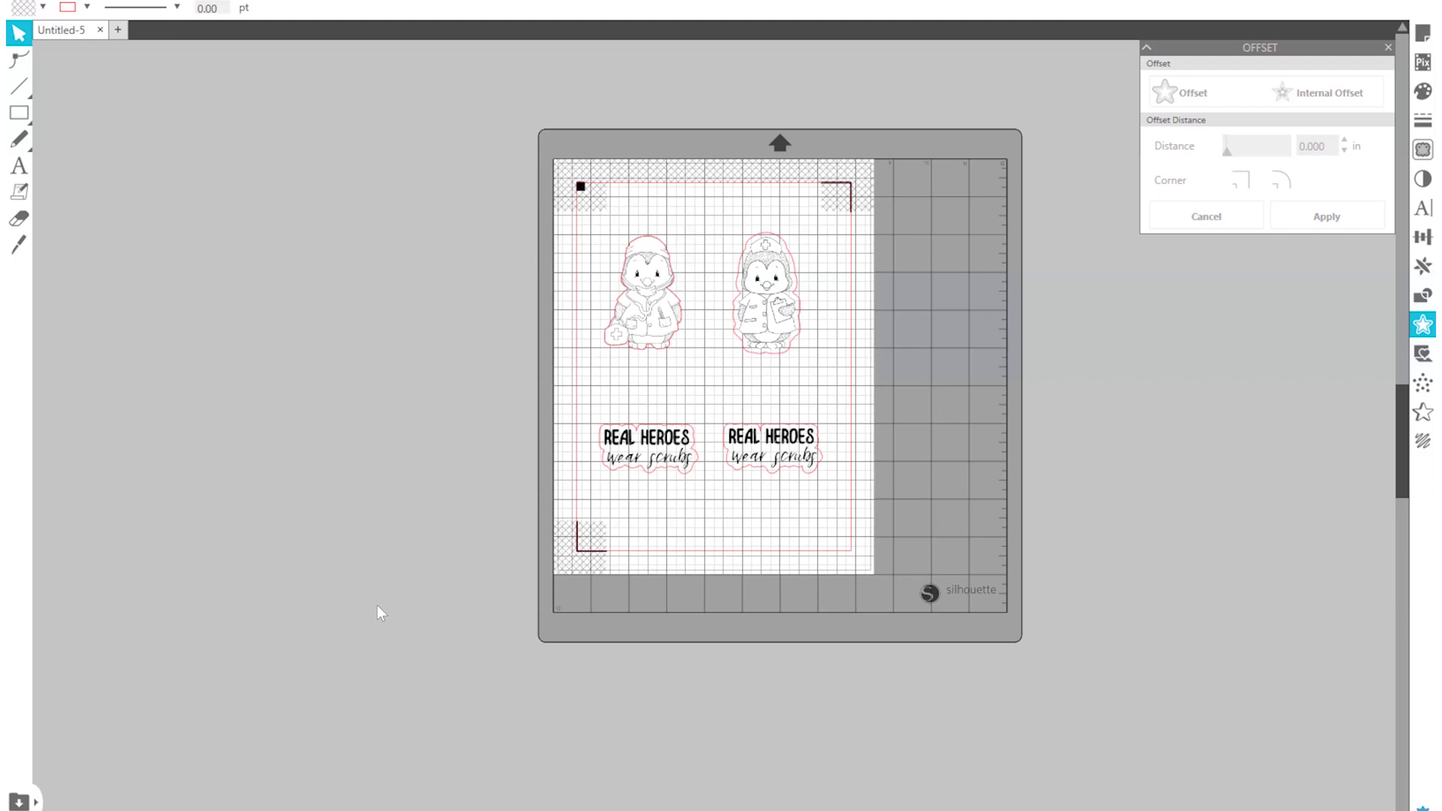
pyautogui.click(1387, 47)
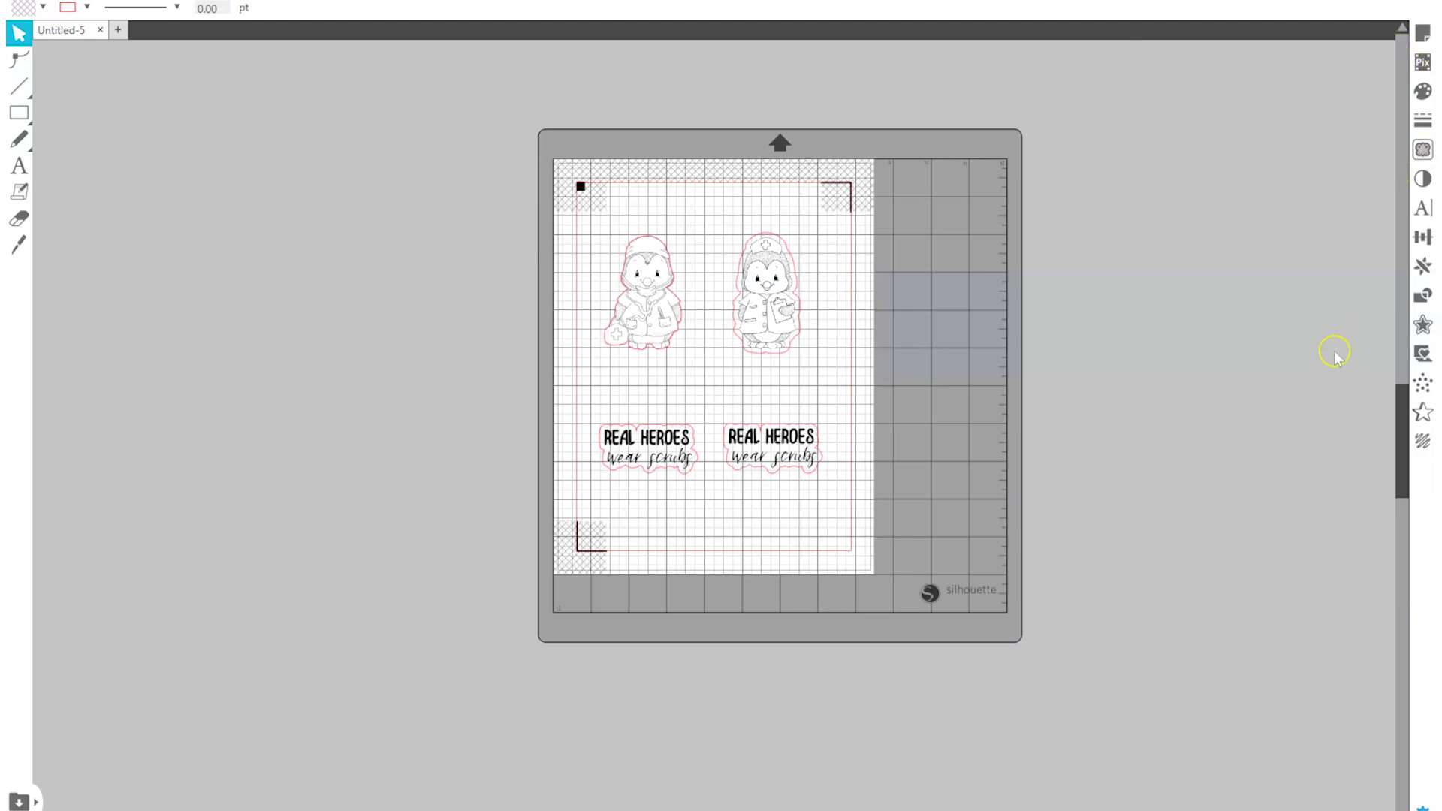